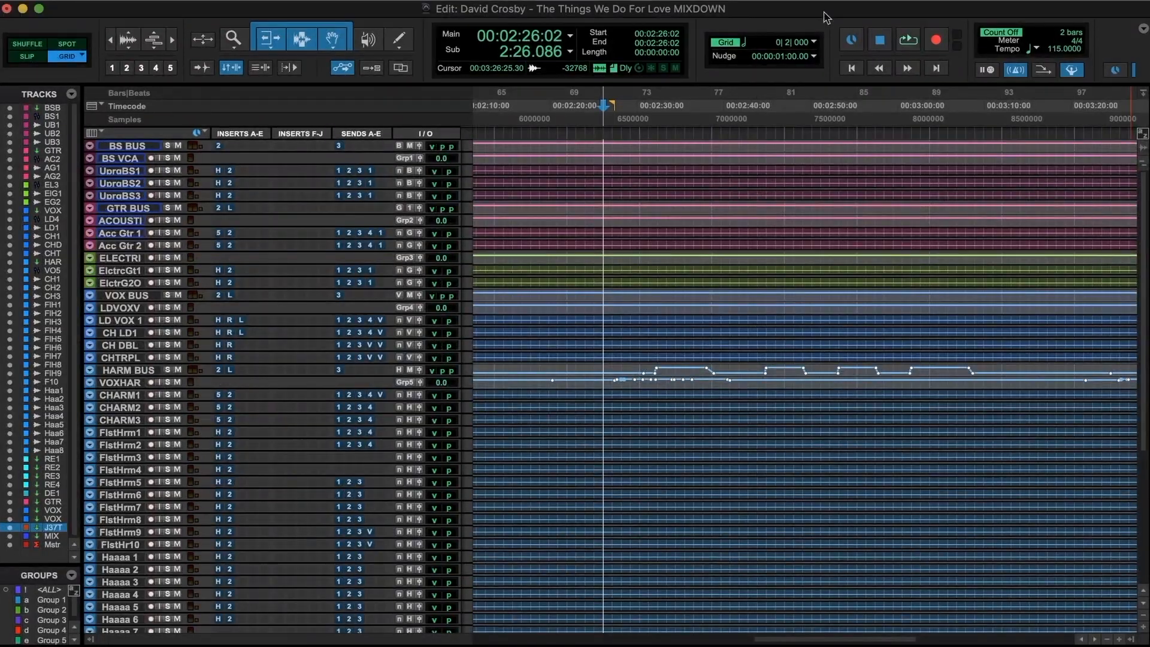
Play the mix, and examine the REV1 Abbey Road Plates reverb settings, including the dry/wet mix and damper
key(space)
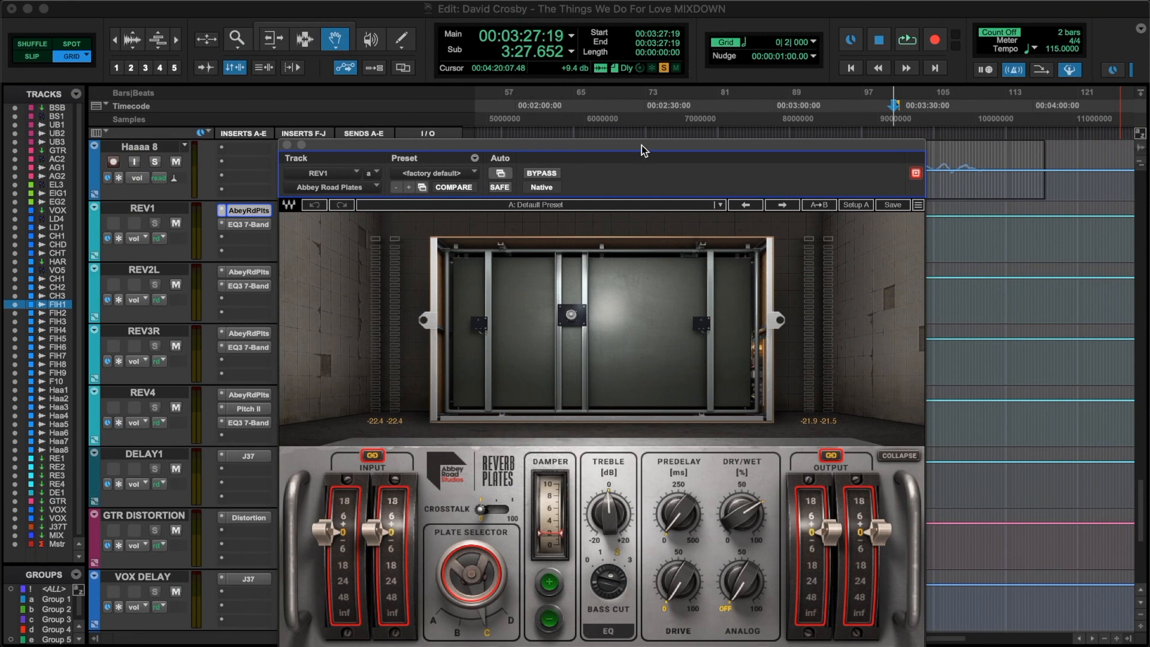
drag(640, 146, 696, 100)
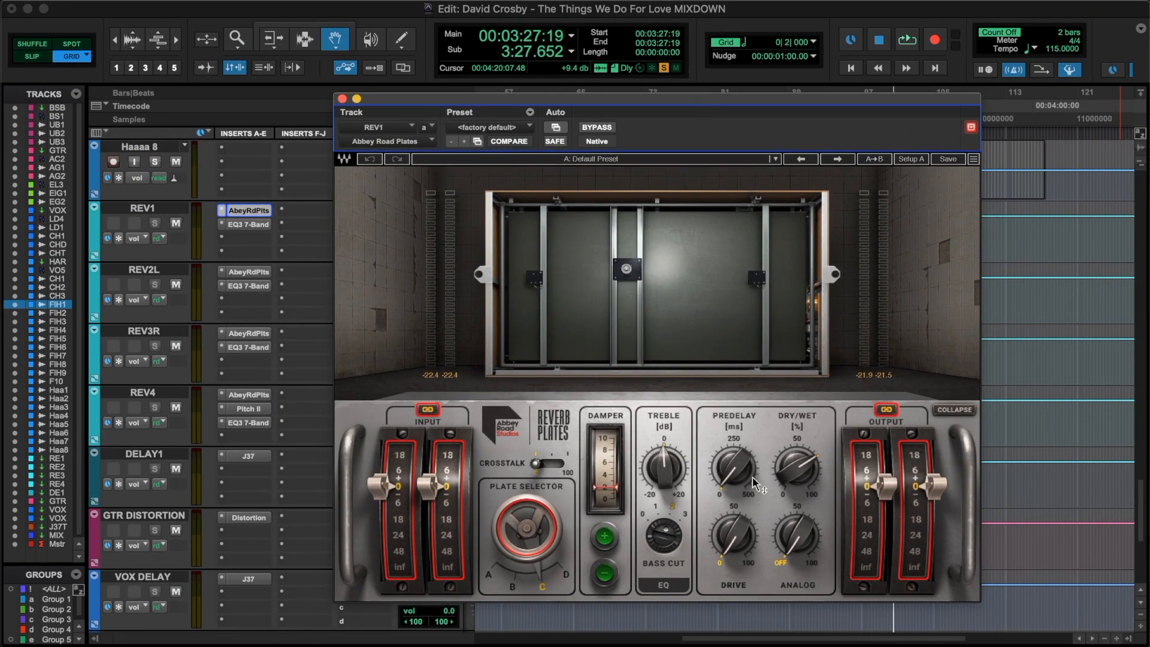
click(790, 477)
click(605, 486)
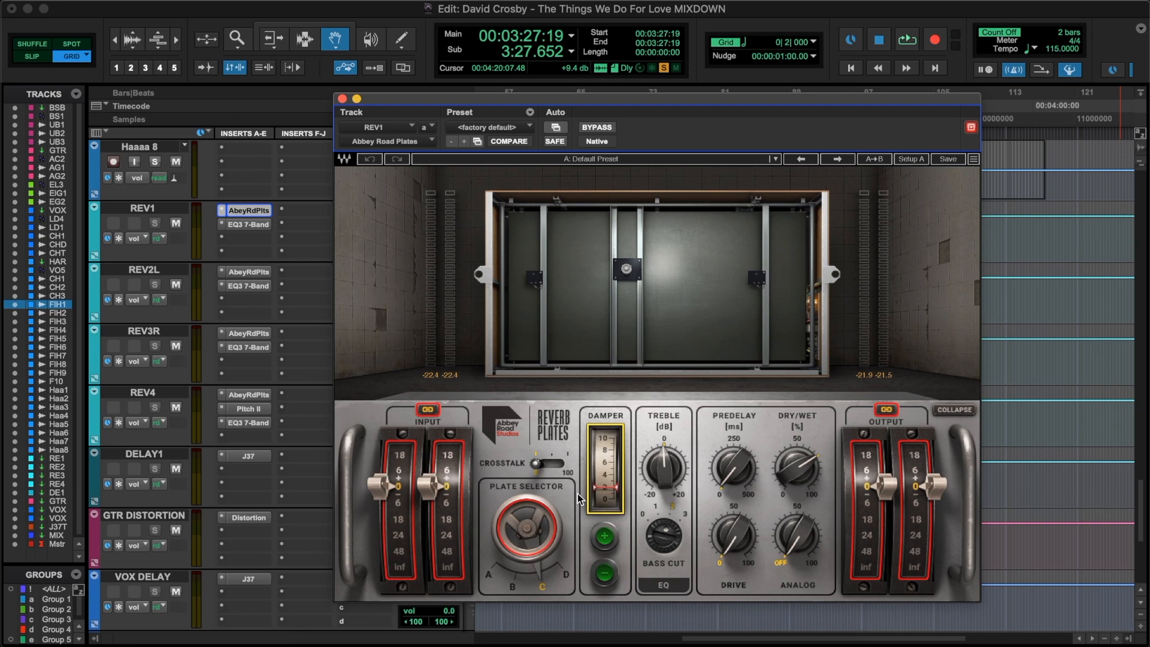
click(342, 99)
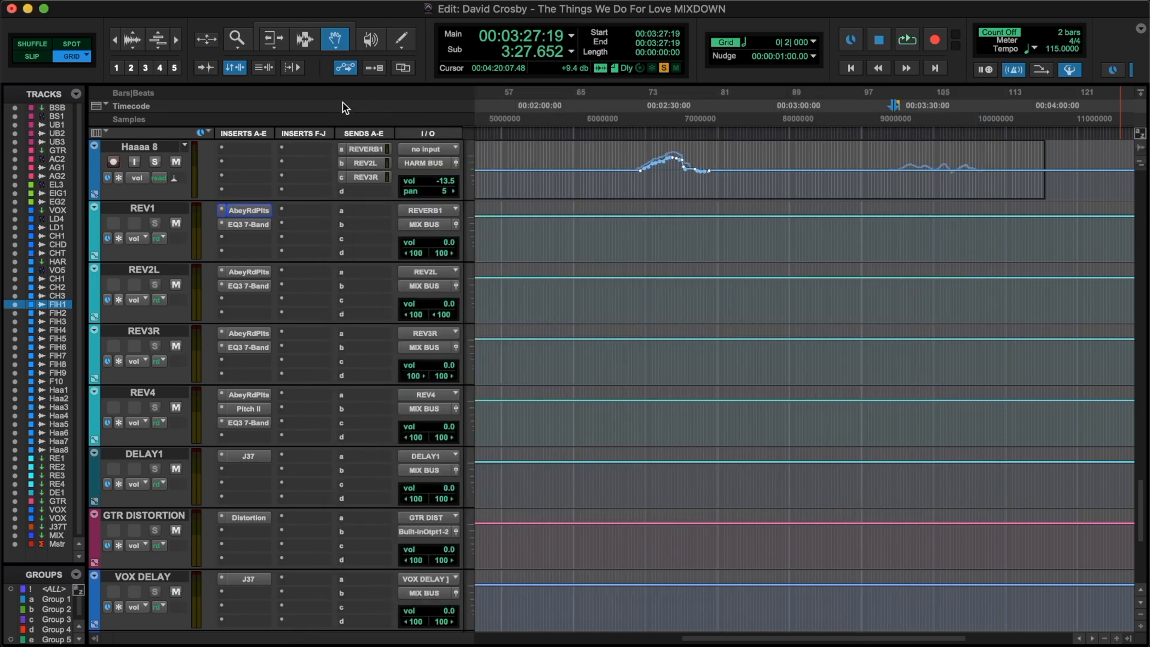
Examine the Abbey Road Plates reverb settings on the REV4, REV3R and REV2L tracks
click(259, 396)
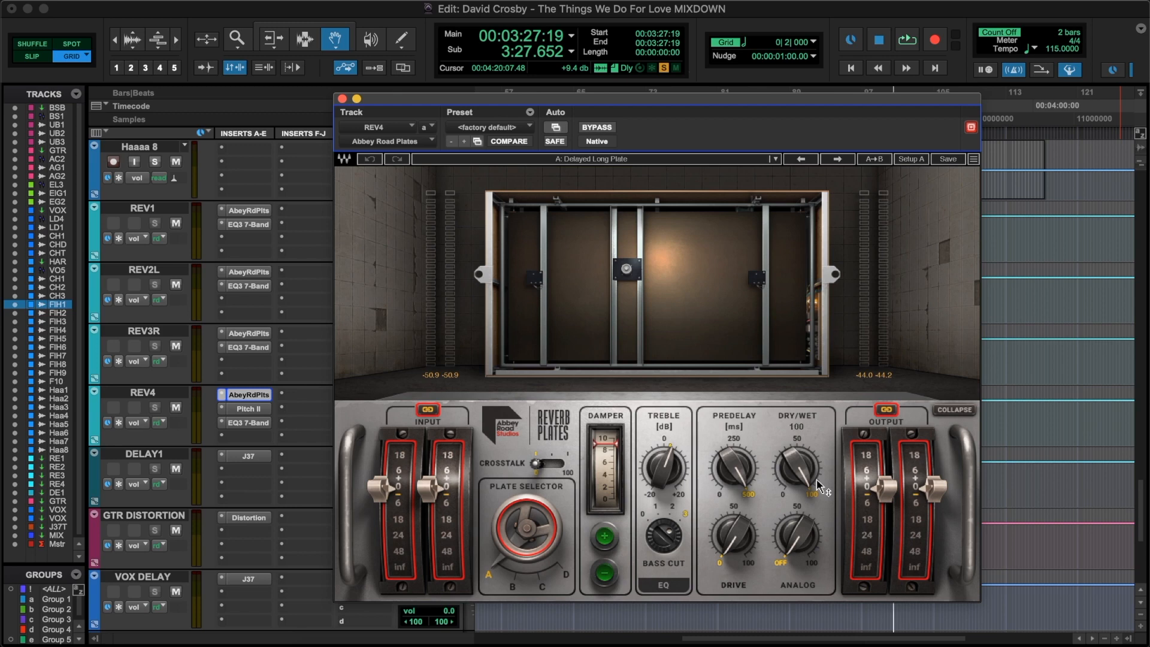
click(342, 99)
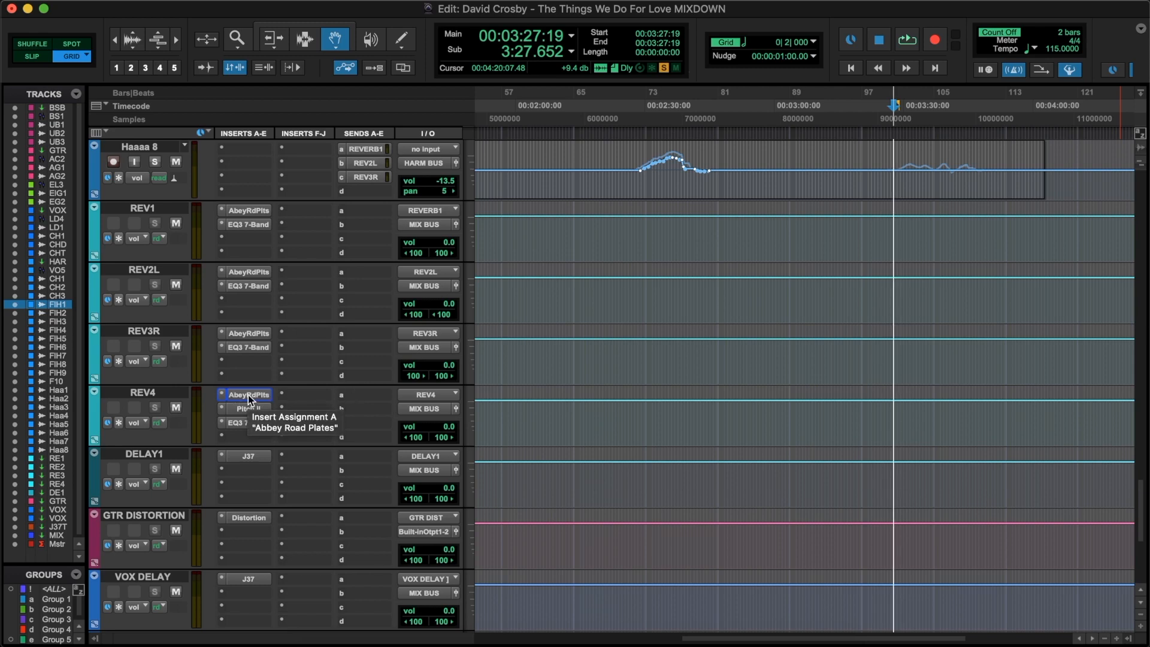
click(249, 333)
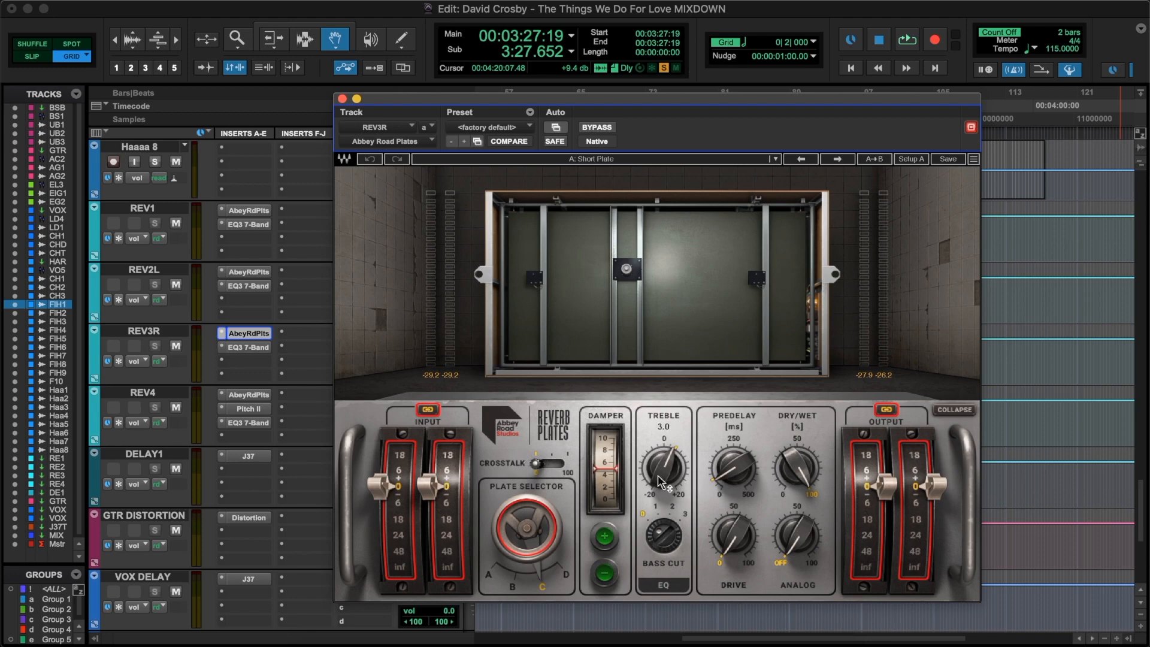
drag(617, 100, 753, 72)
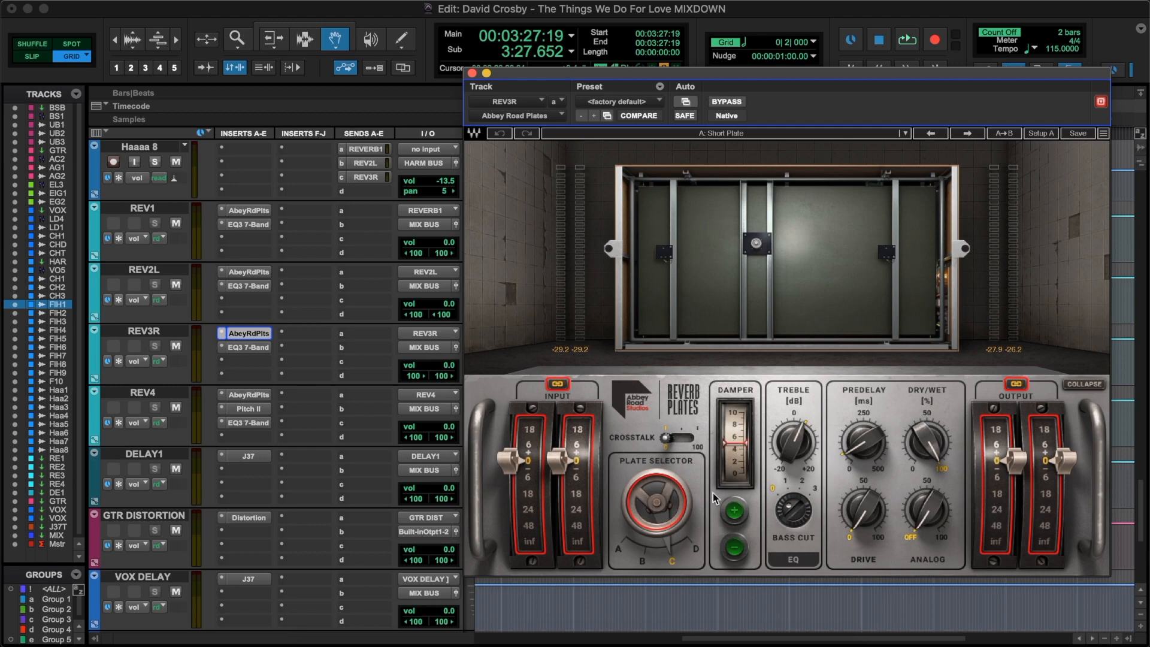
click(472, 72)
click(246, 271)
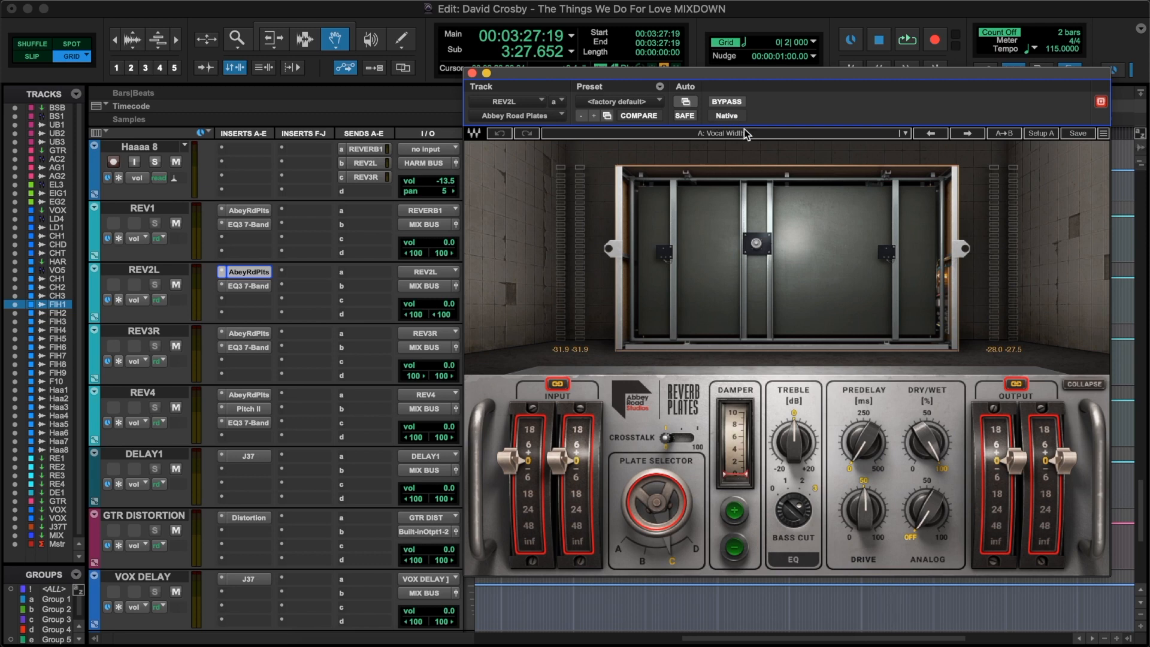
click(472, 73)
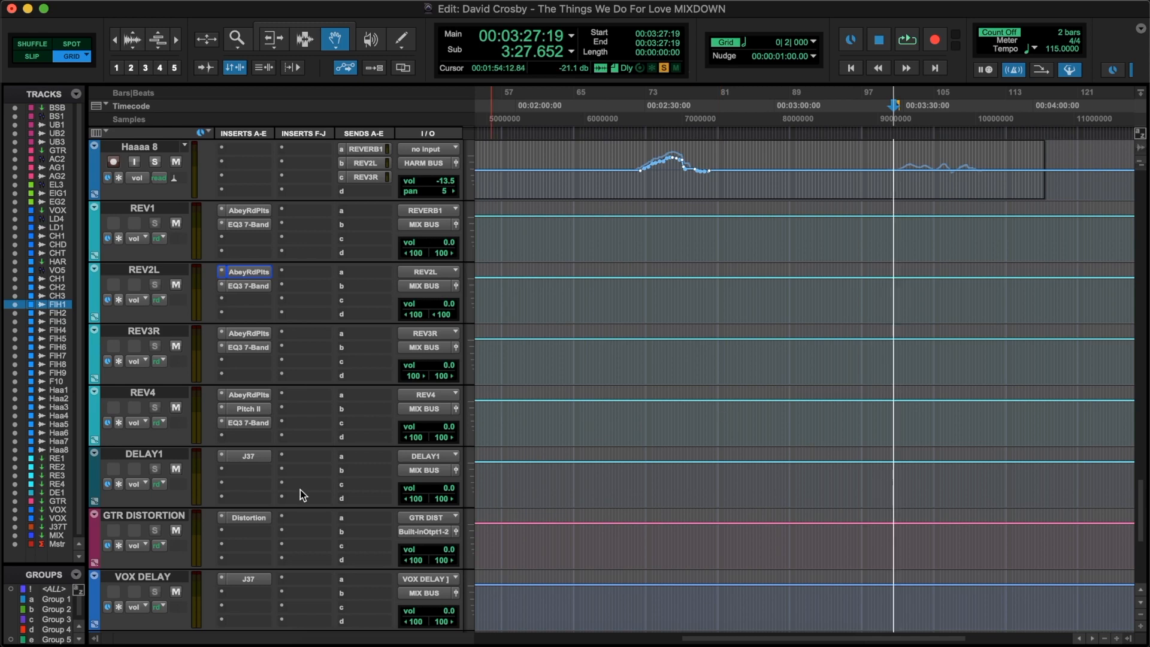
Examine the J37 tape delay settings on DELAY1 and the AIR Distortion settings on GTR DISTORTION
click(253, 457)
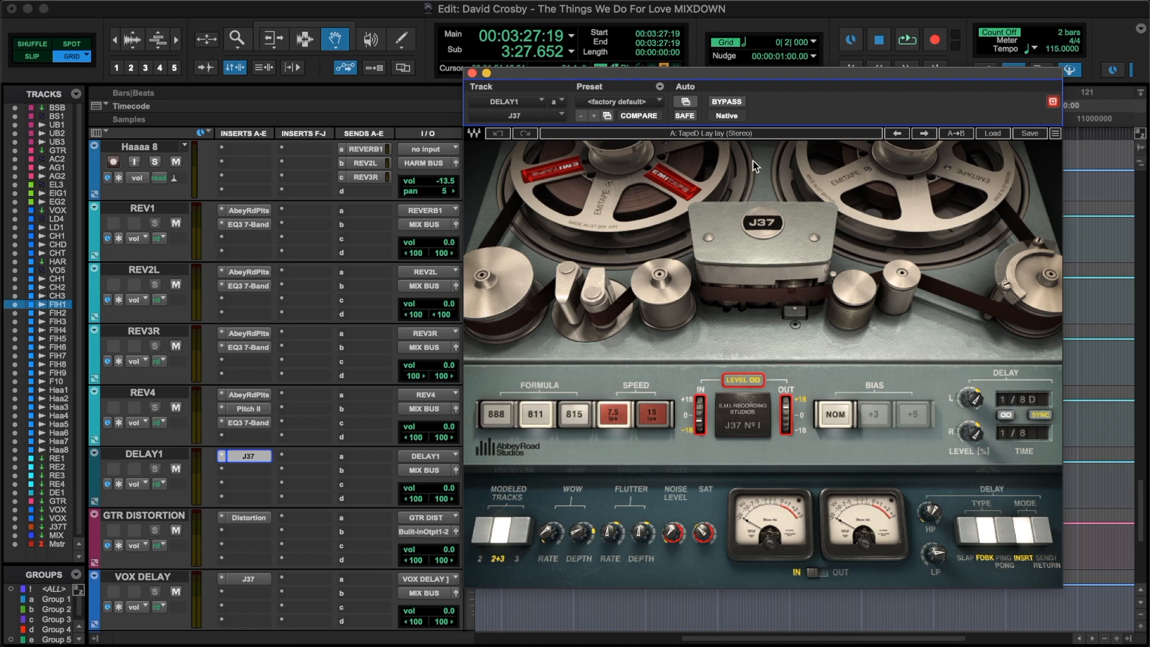
mouse_move(704, 533)
click(473, 73)
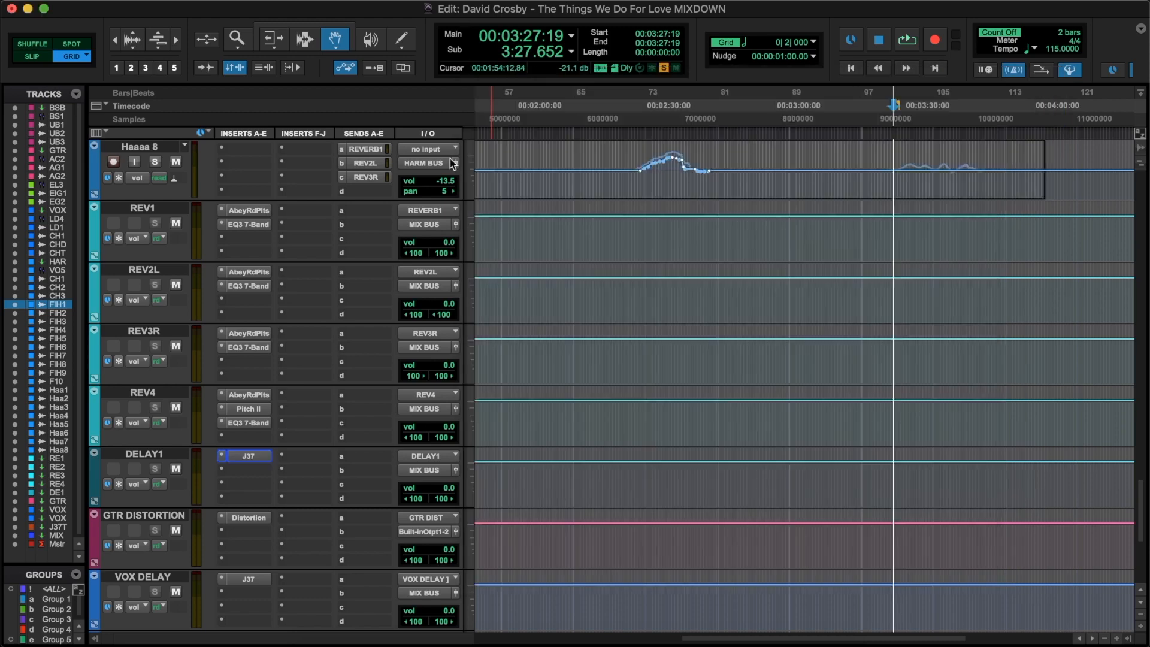
click(248, 518)
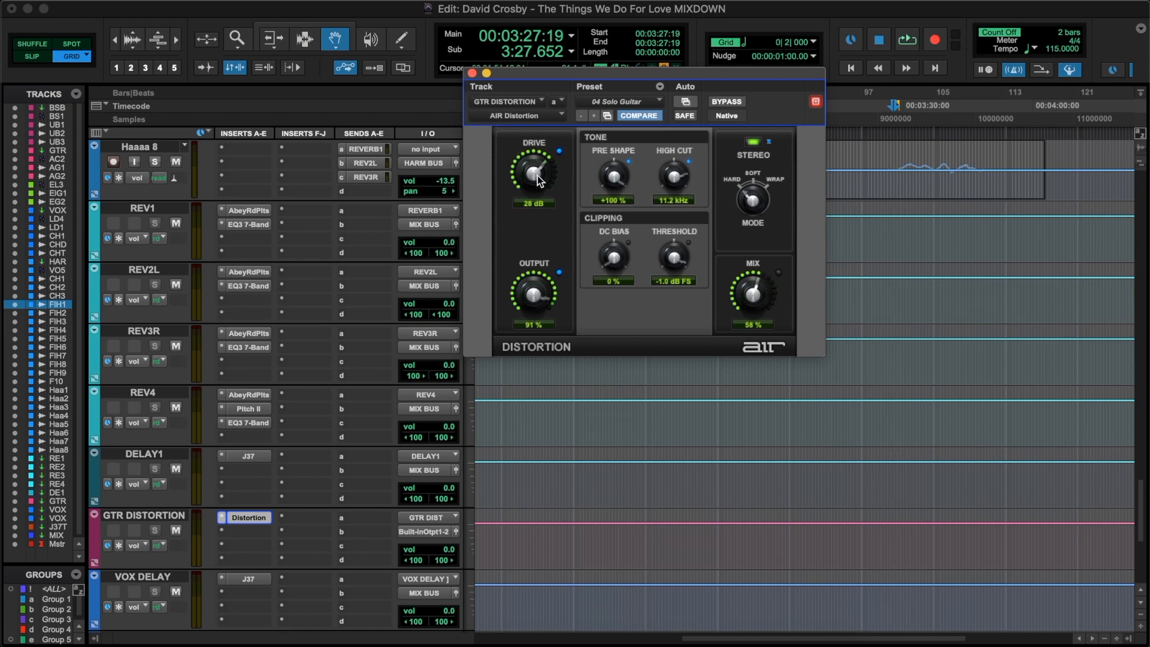
click(473, 72)
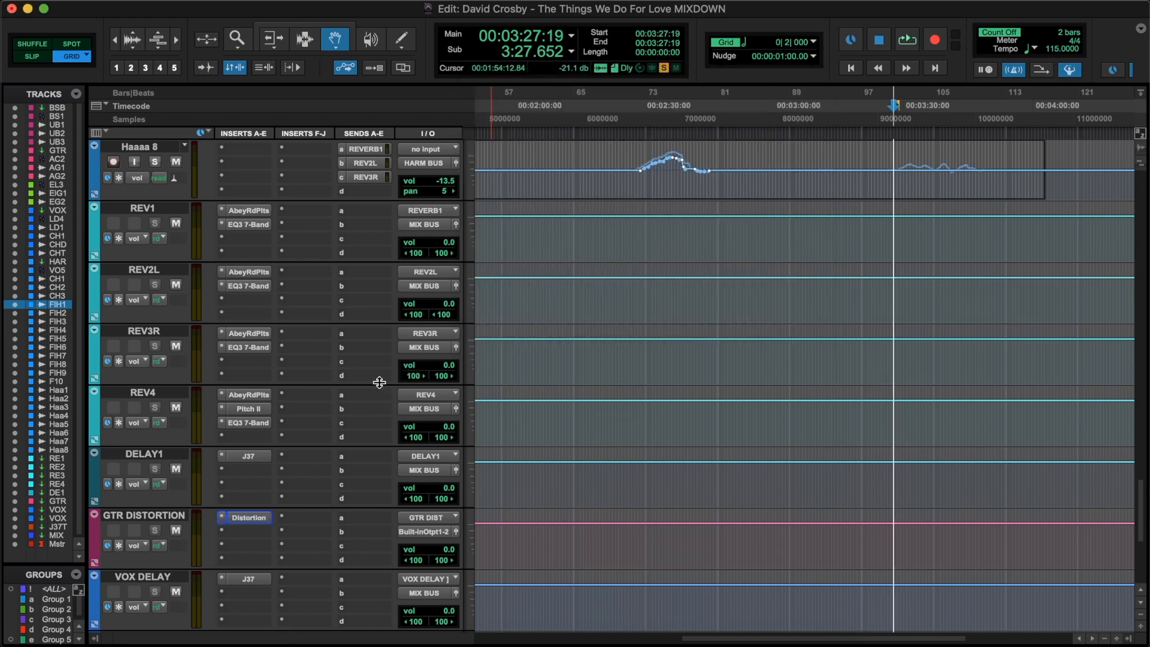
Switch to the Mix window and check the GTR DIST send levels on Acc Gtr 2 and Acc Gtr 1
scroll(376, 380, up, 15)
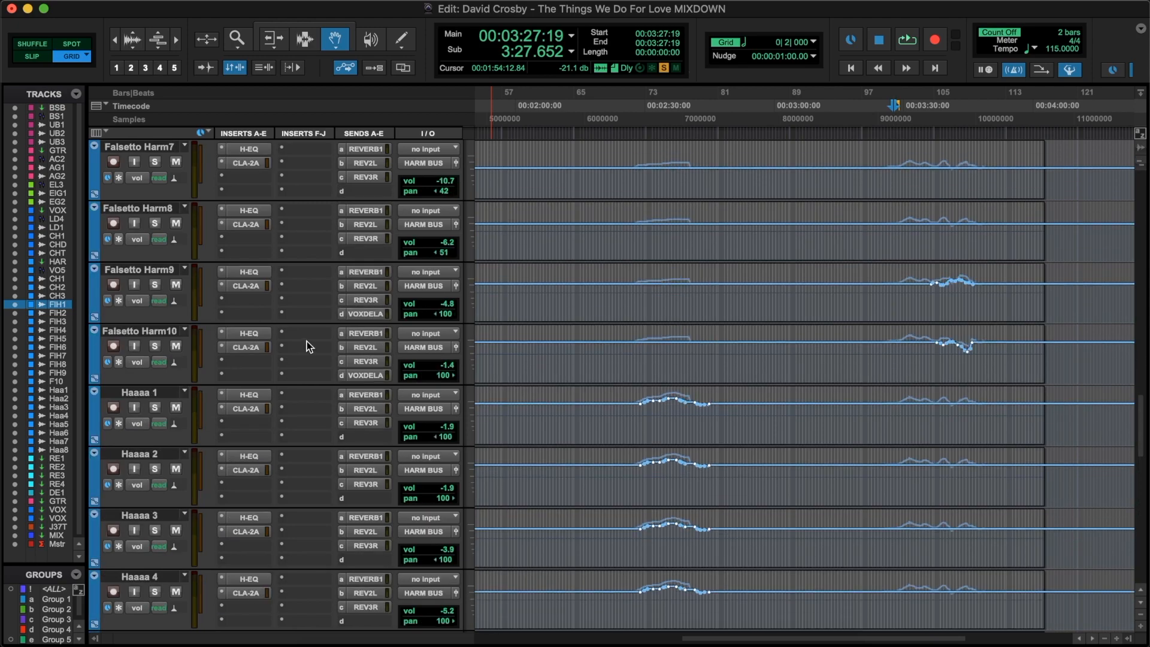
scroll(307, 347, up, 20)
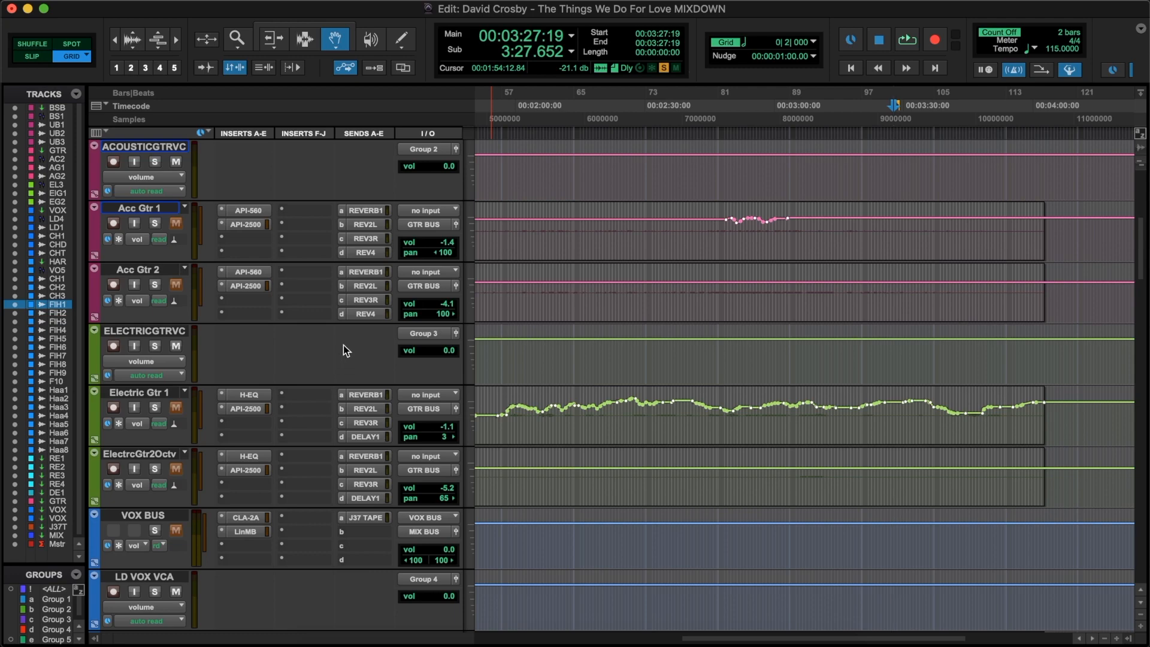
key(super+equal)
scroll(343, 344, down, 3)
scroll(343, 344, left, 20)
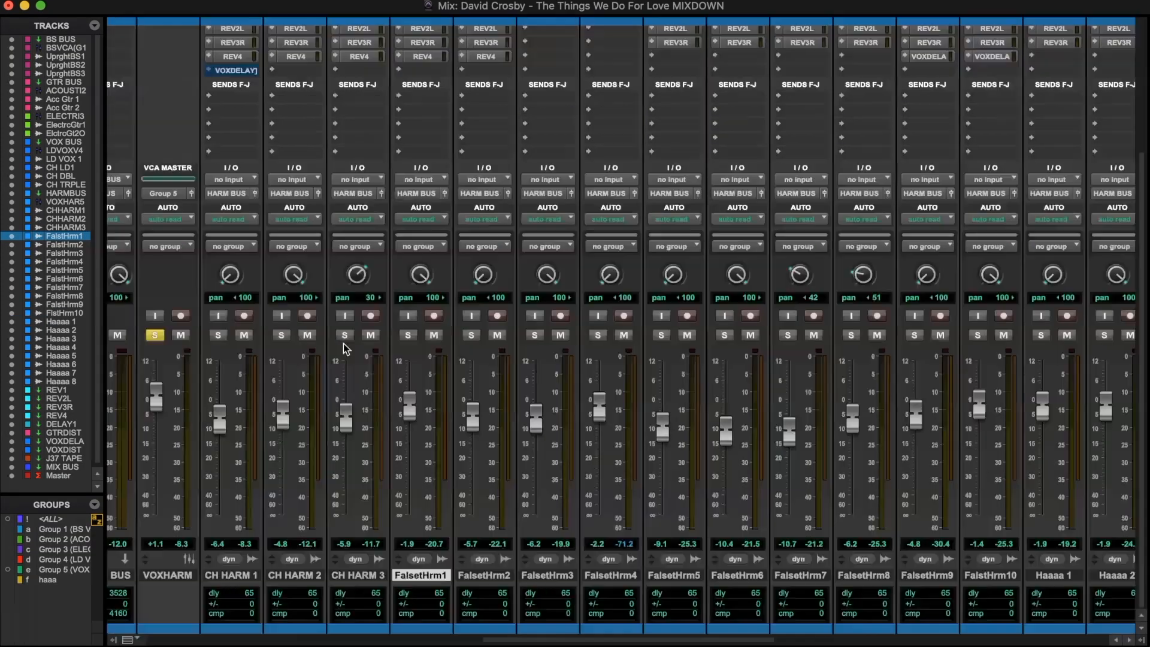
scroll(344, 350, right, 2)
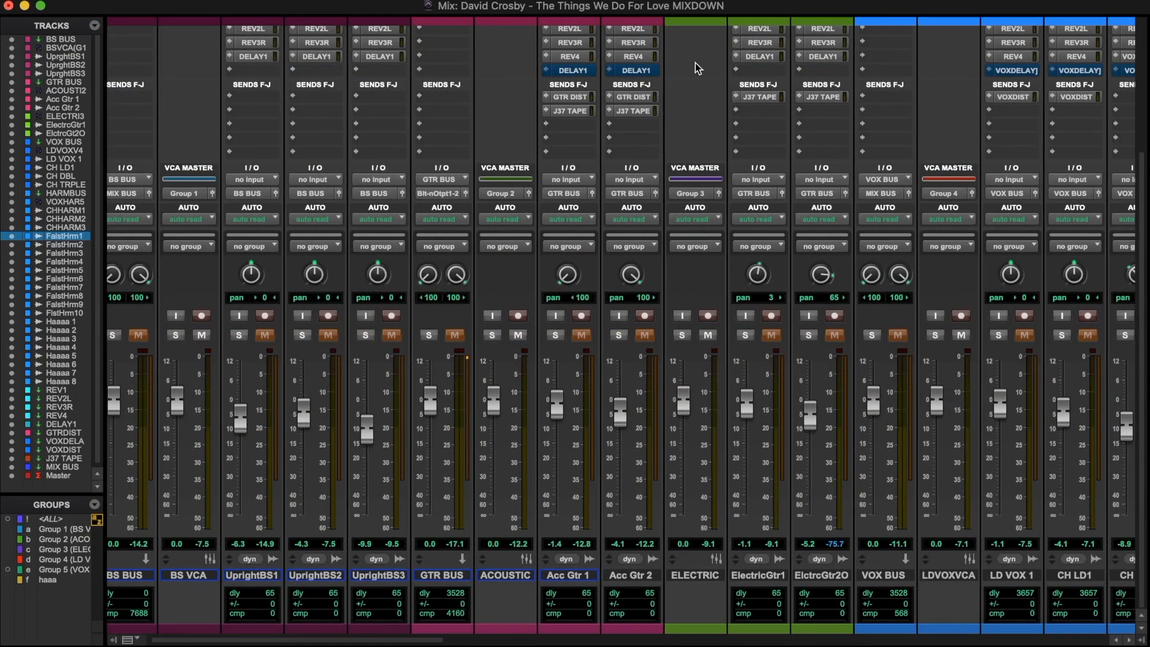
click(625, 98)
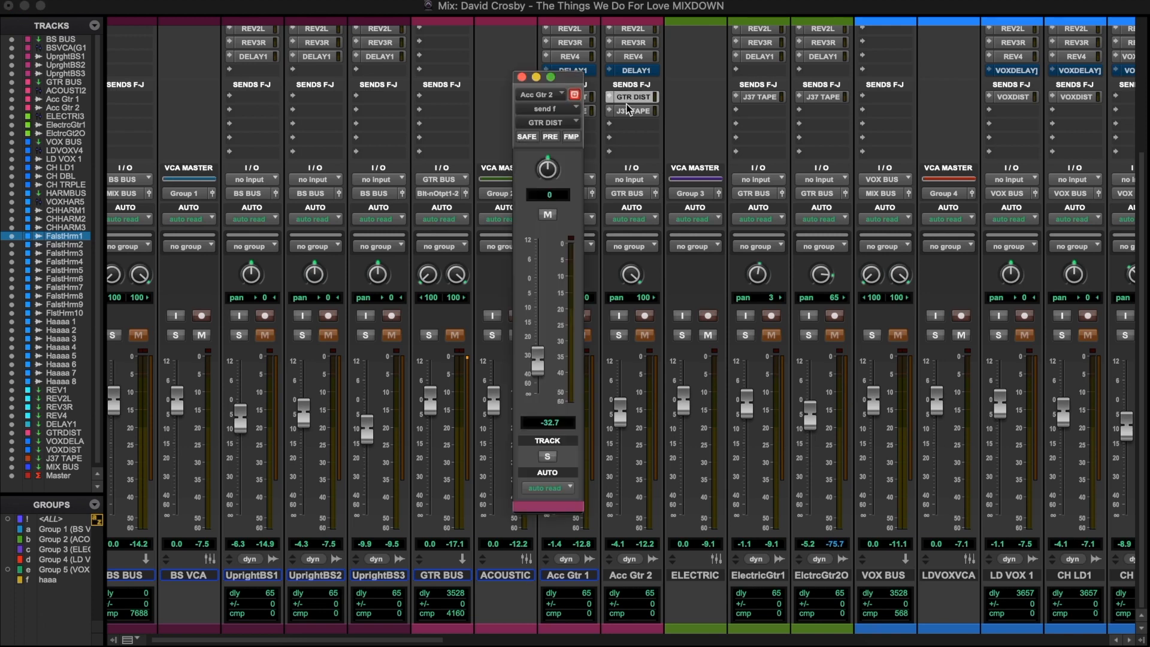
scroll(812, 414, up, 1)
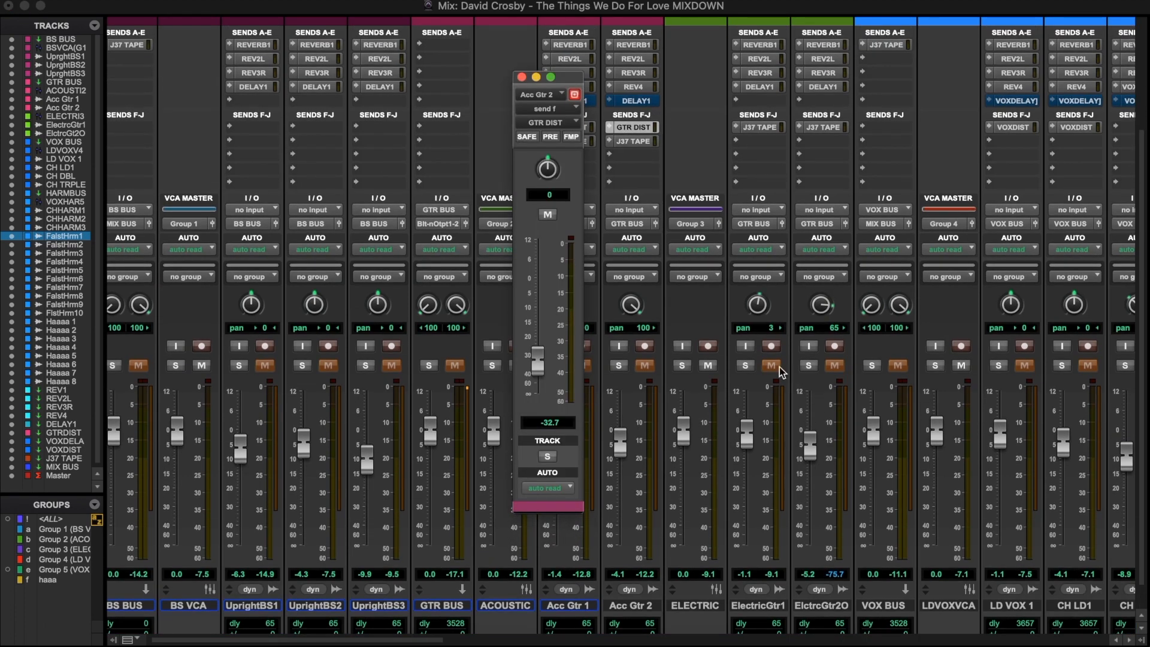
click(521, 76)
click(568, 128)
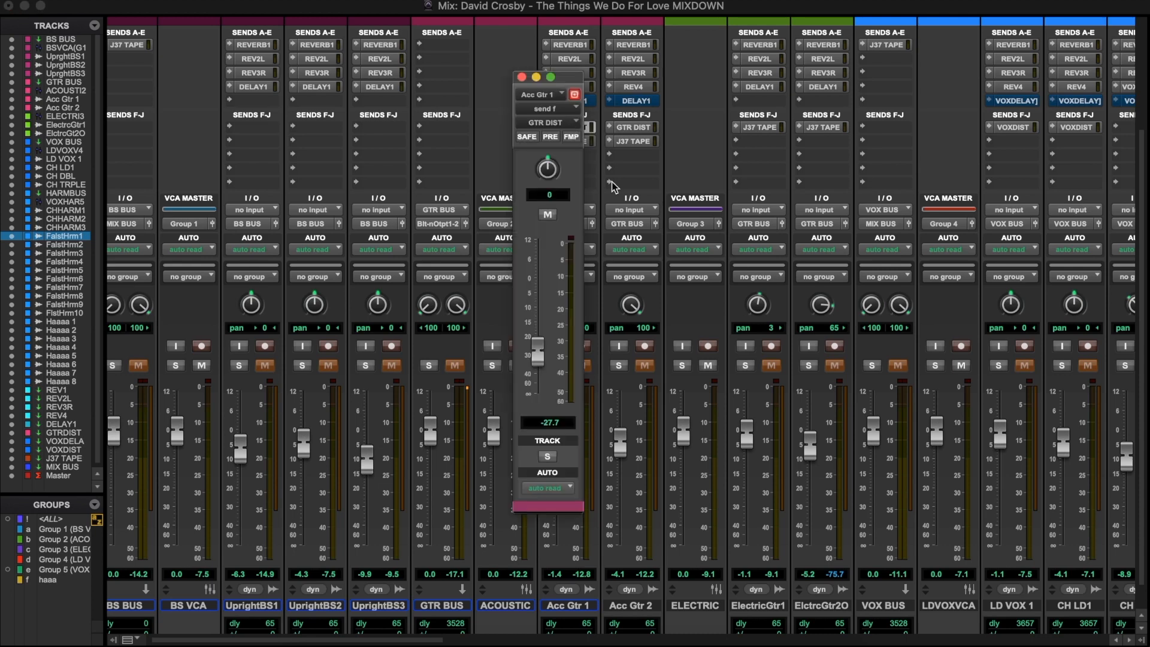
click(521, 76)
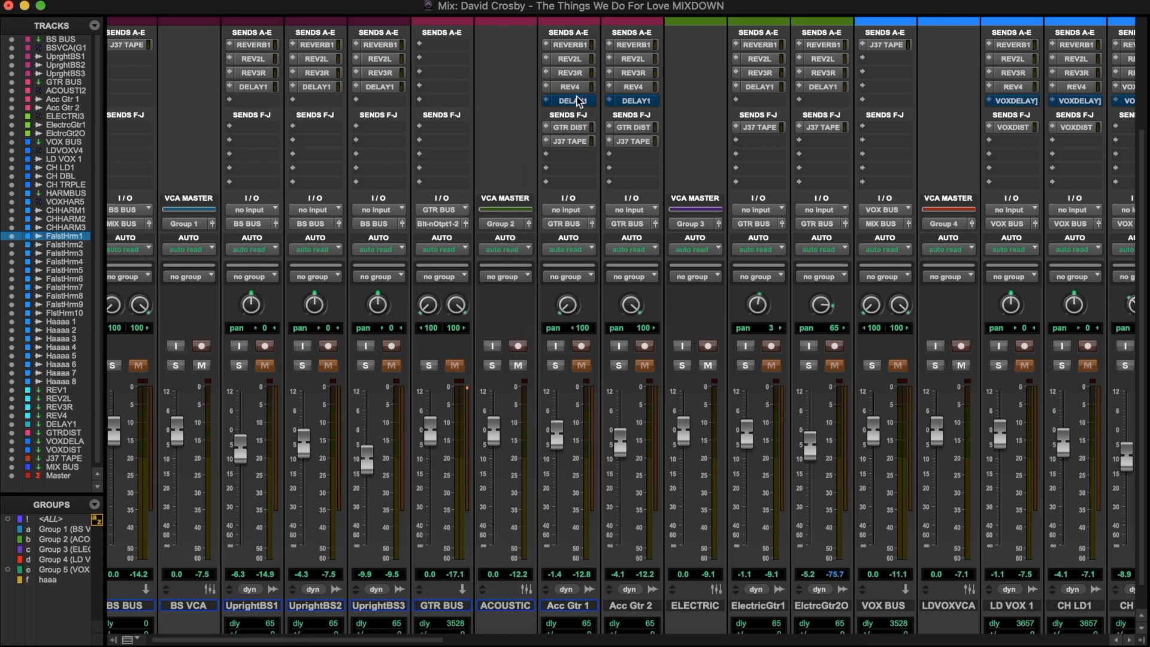
Unmute the DELAY1 sends on Acc Gtr 1 and Acc Gtr 2 along with the other tracks' fifth-slot sends
drag(579, 102, 629, 110)
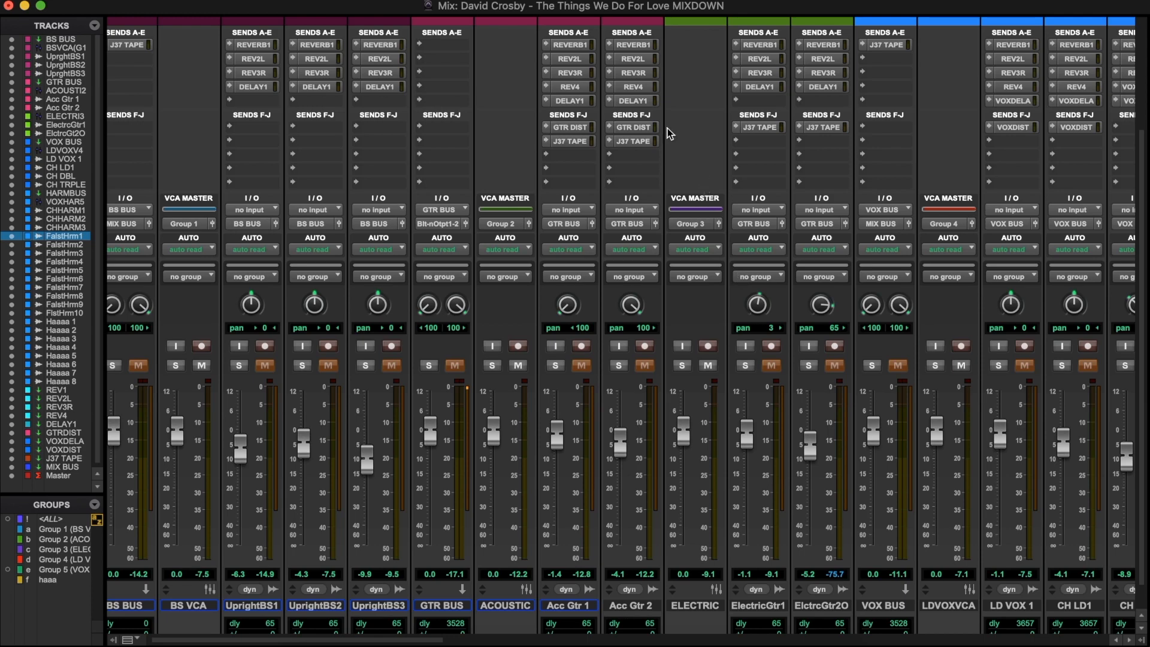
Examine the J37 tape delay settings on the VOX DELAY return track
scroll(619, 405, down, 1)
scroll(825, 379, right, 15)
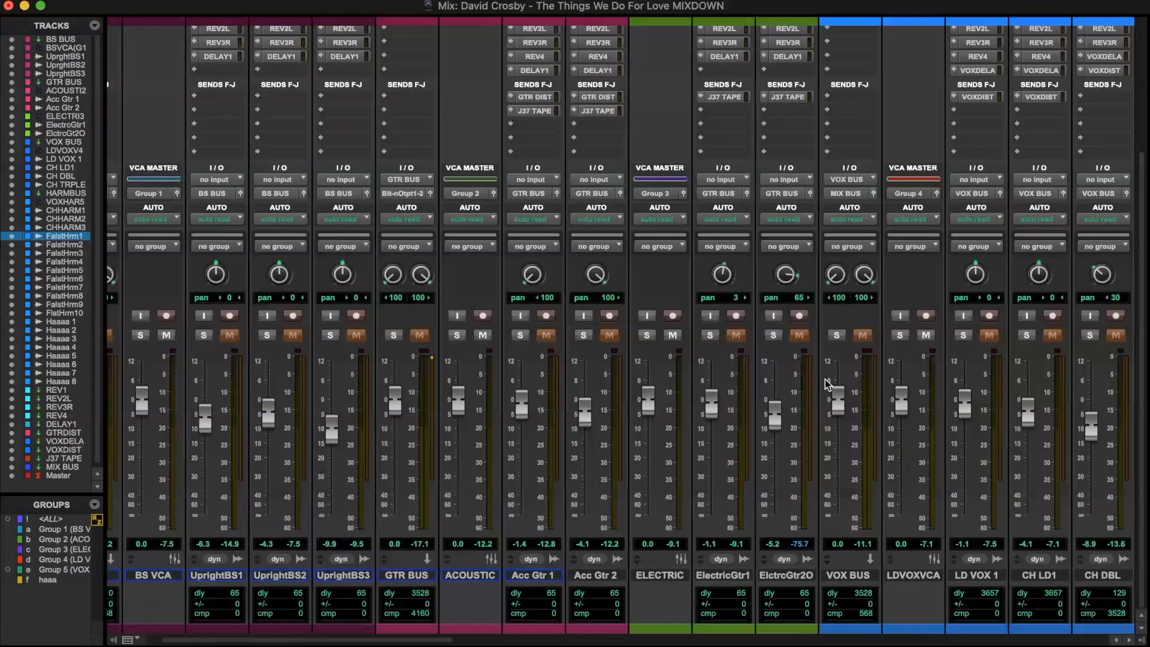
scroll(828, 375, right, 15)
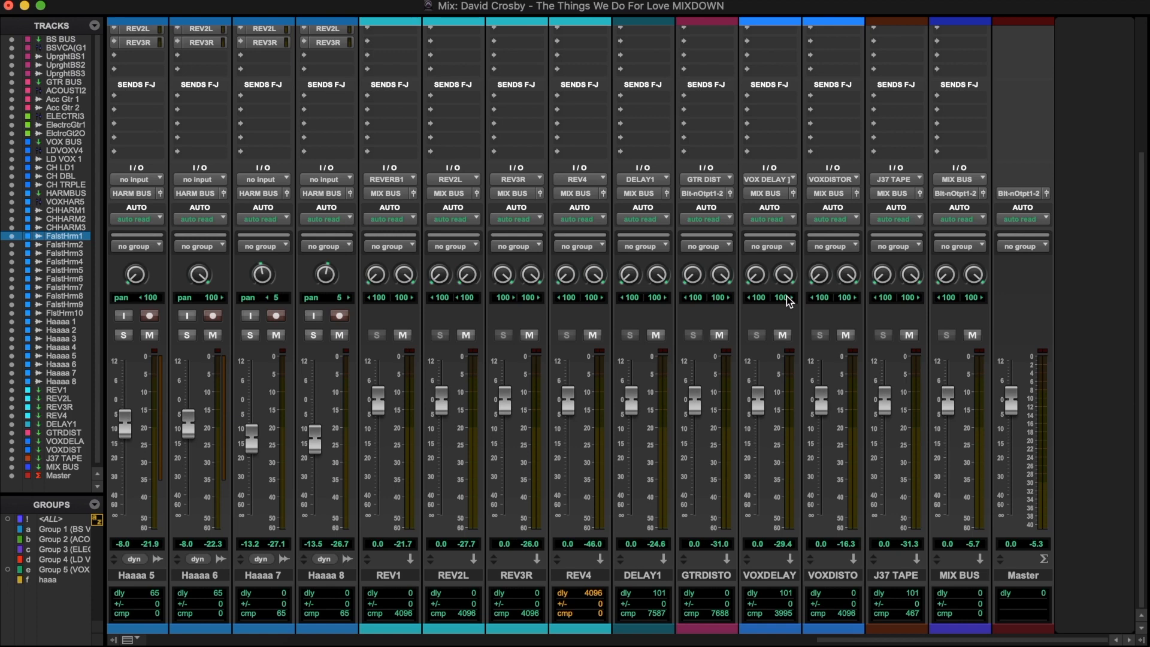
scroll(786, 296, up, 6)
click(769, 112)
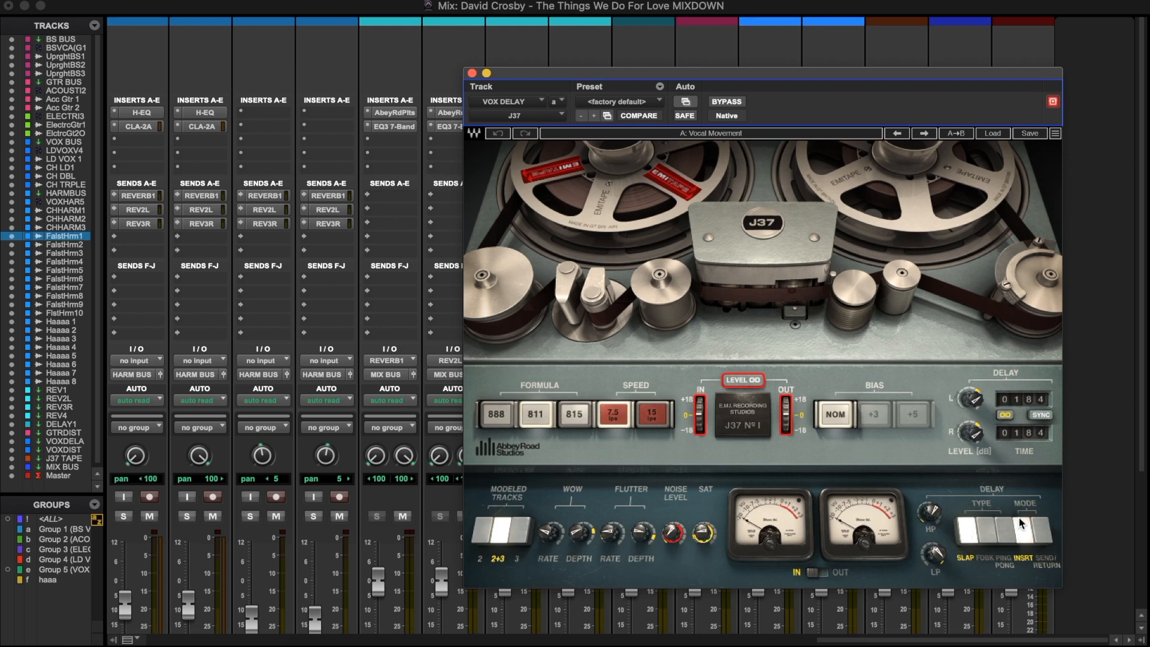
mouse_move(970, 399)
click(472, 73)
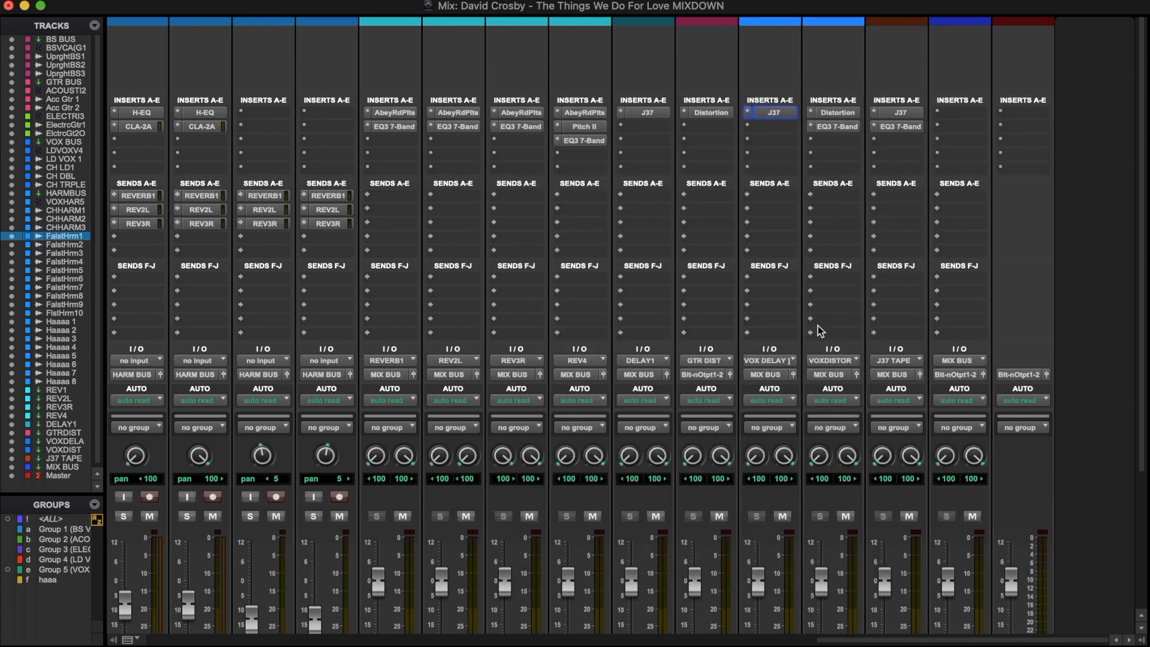
Check the vocal delay send levels on LD VOX 1 and CH LD1, and the vocal distortion sends on CH DBL and CH TRPLE
scroll(755, 329, down, 5)
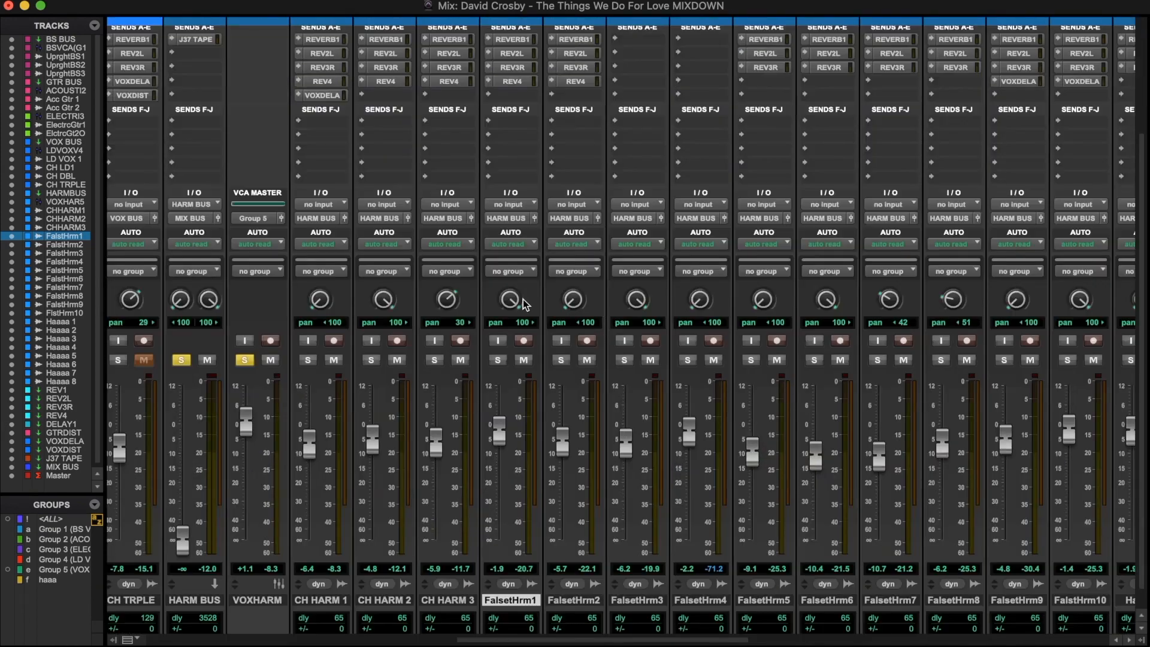
scroll(599, 359, right, 5)
scroll(557, 304, up, 10)
scroll(557, 303, right, 2)
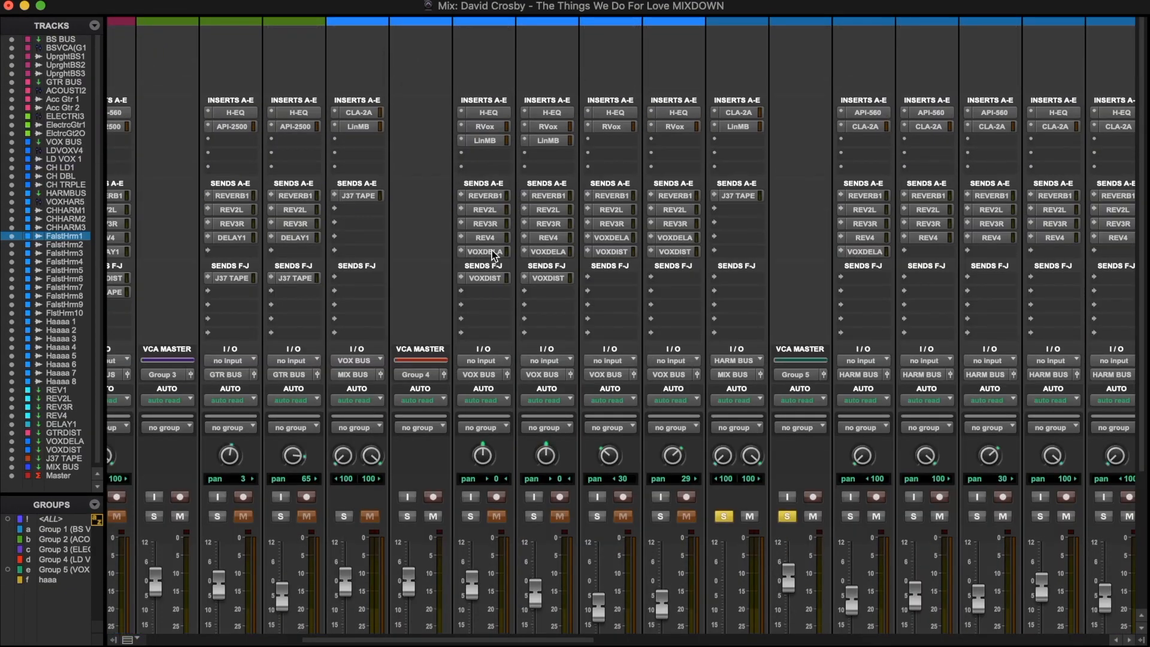
click(493, 255)
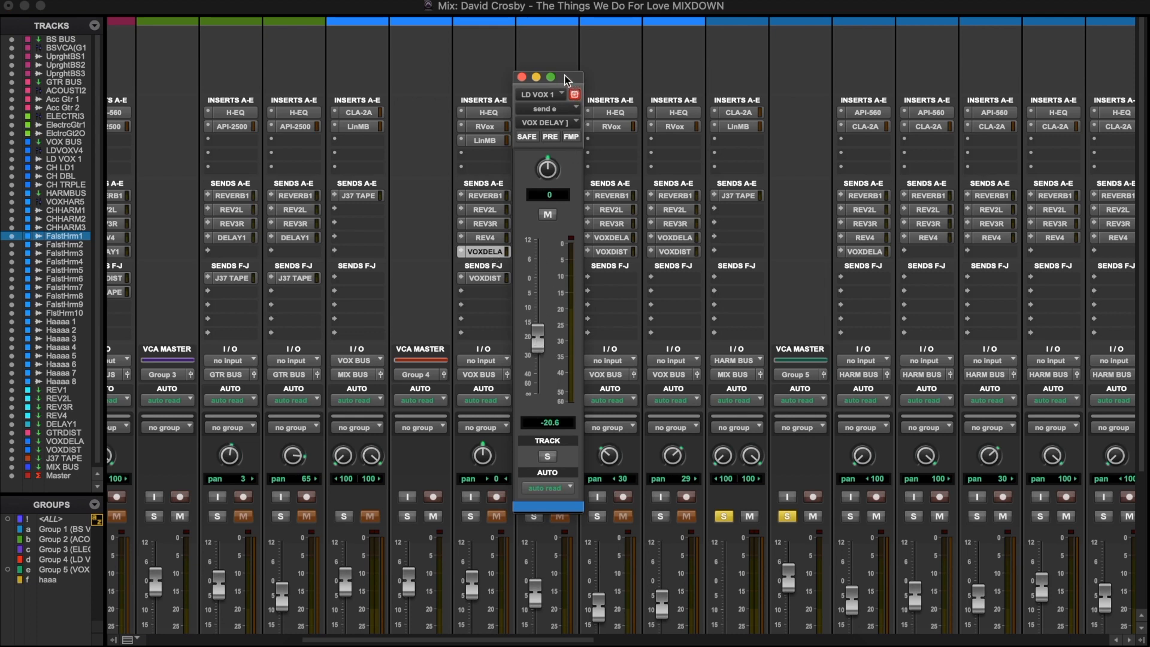
drag(565, 80, 472, 73)
click(556, 254)
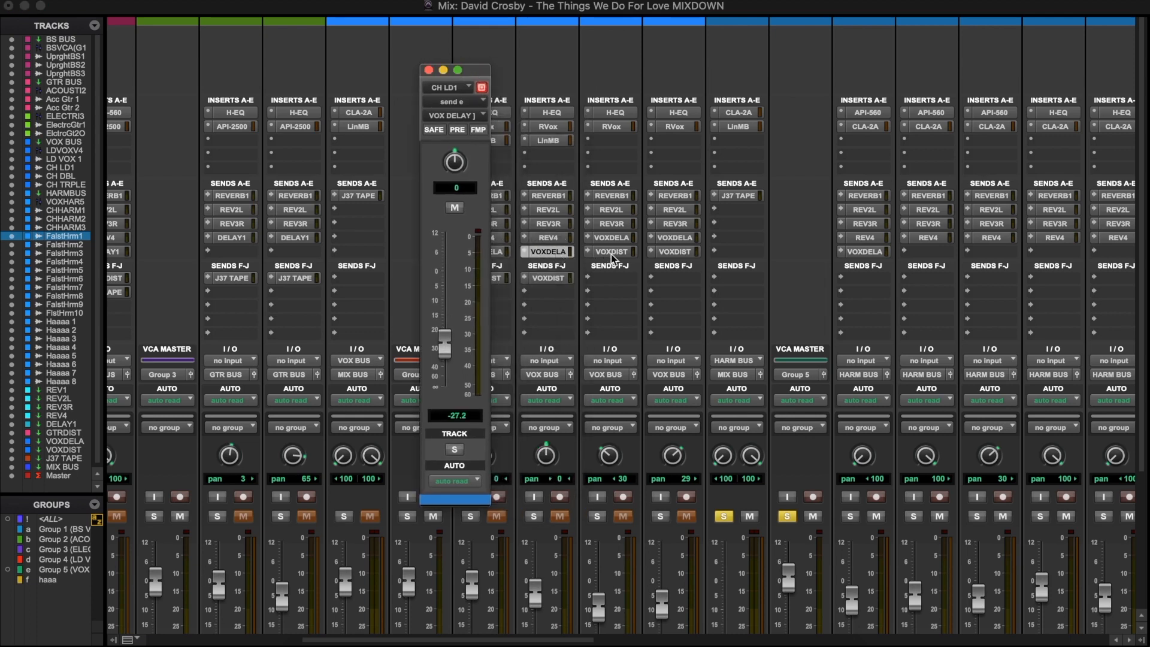
click(628, 252)
click(665, 252)
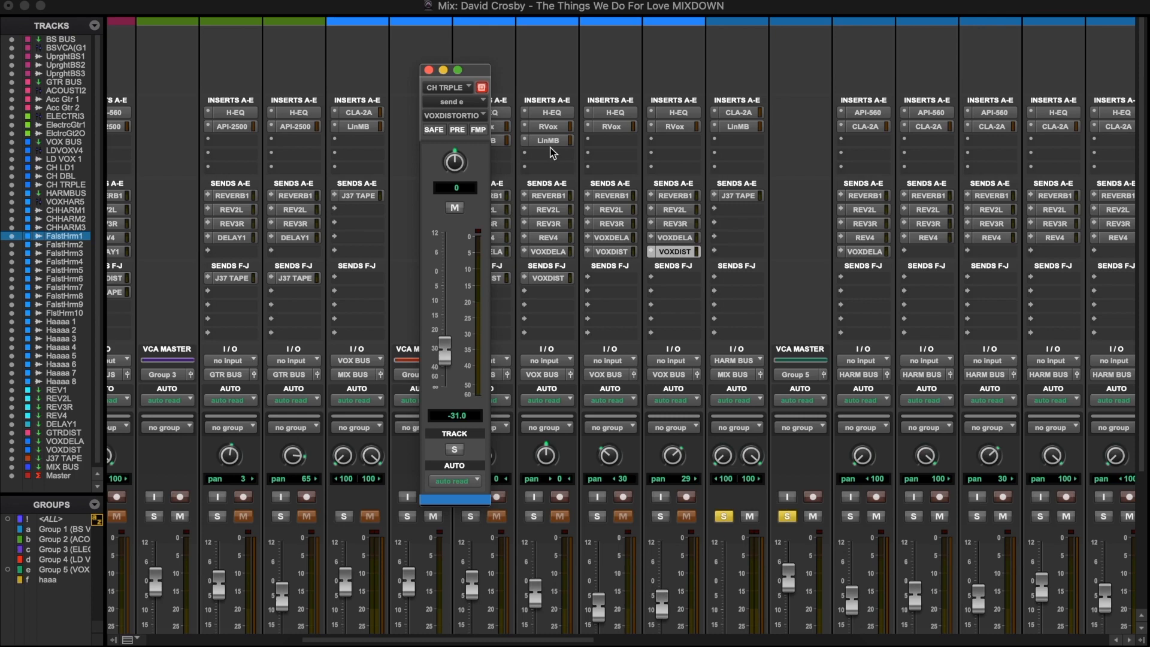
click(429, 70)
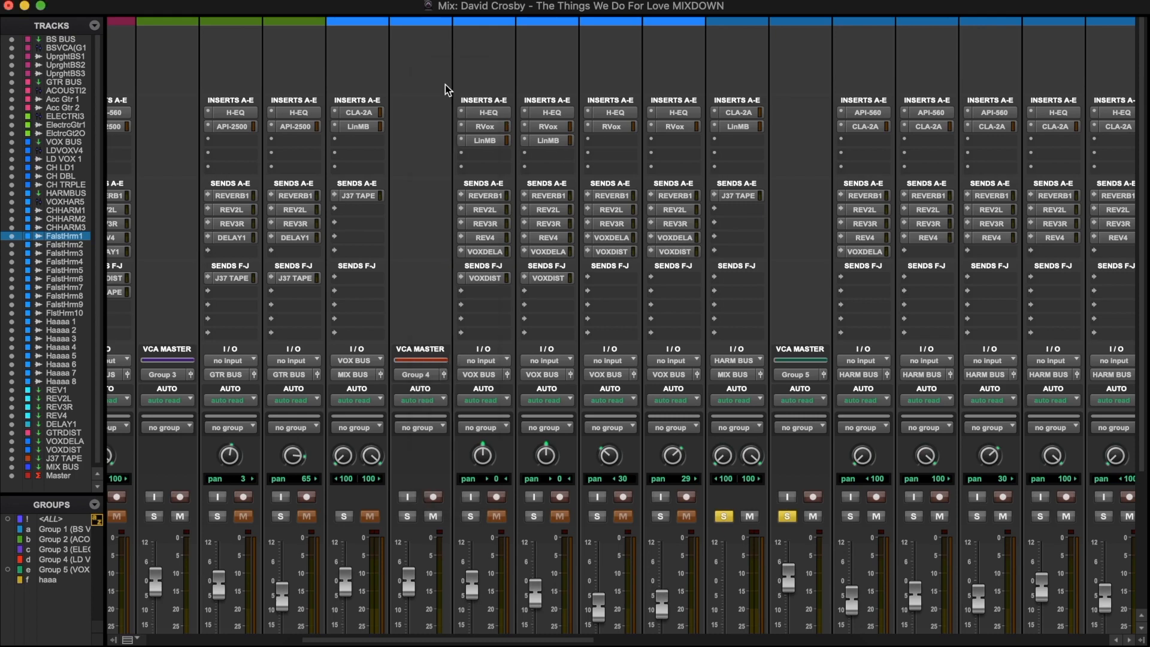
Take the HARM BUS out of solo and look over the reverb, delay, distortion and tape return channels
click(724, 515)
scroll(868, 425, right, 20)
scroll(869, 426, down, 3)
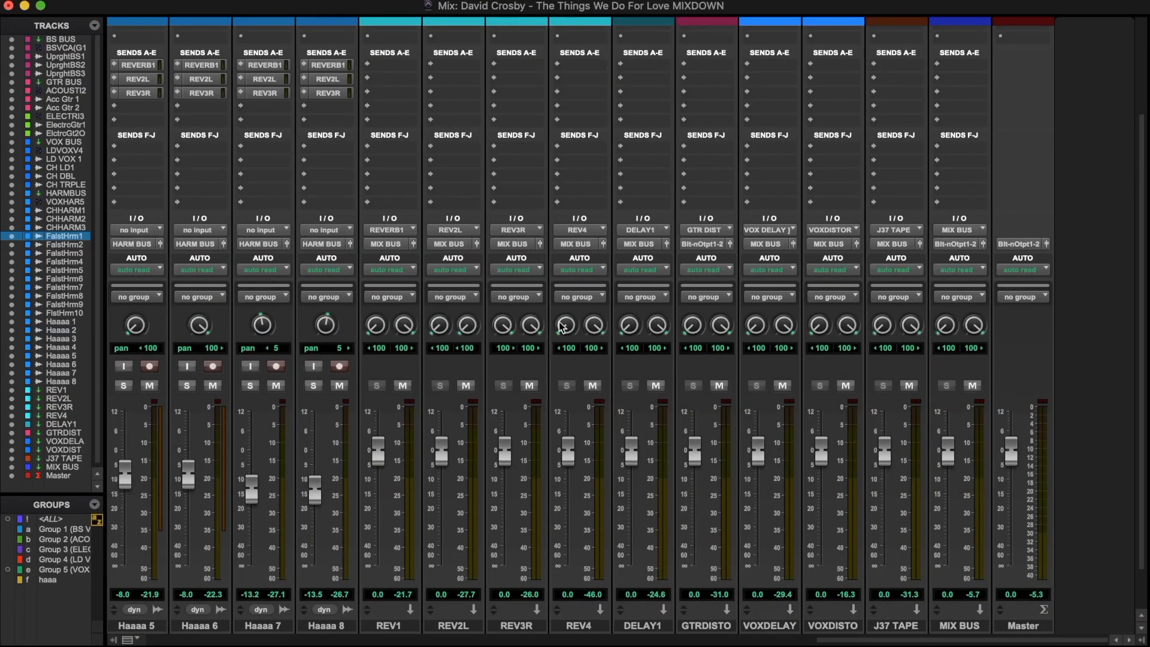
scroll(749, 383, down, 2)
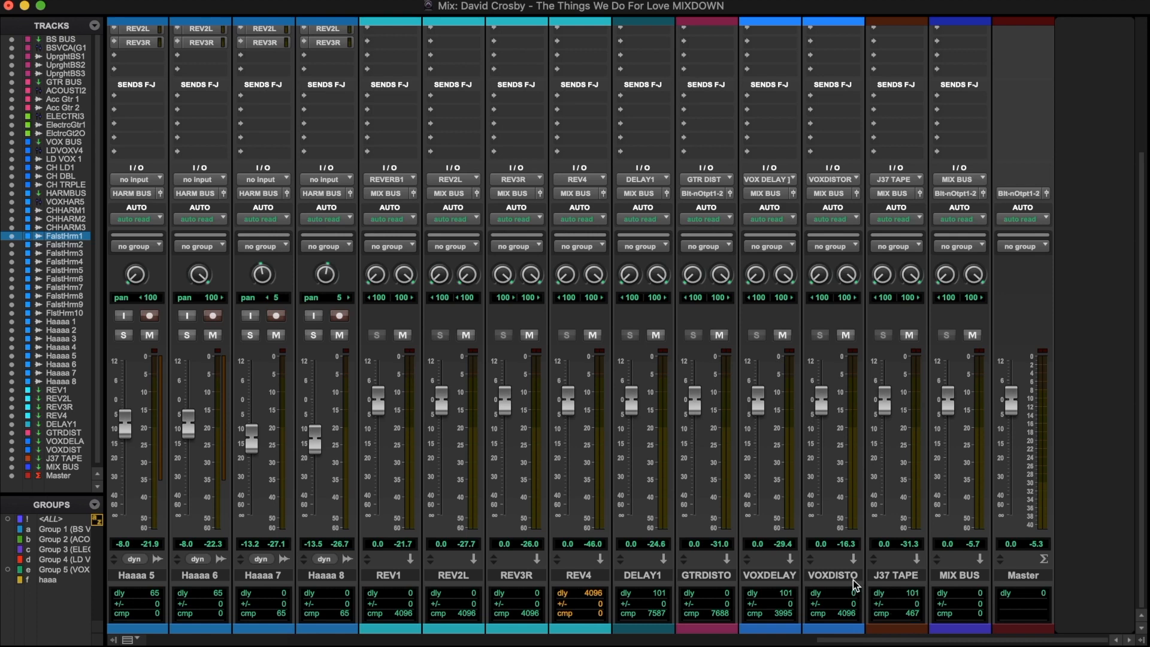
scroll(880, 244, up, 7)
Examine the saturation, wow, flutter and delay filter settings of the J37 plug-in on the J37 TAPE return track
click(902, 112)
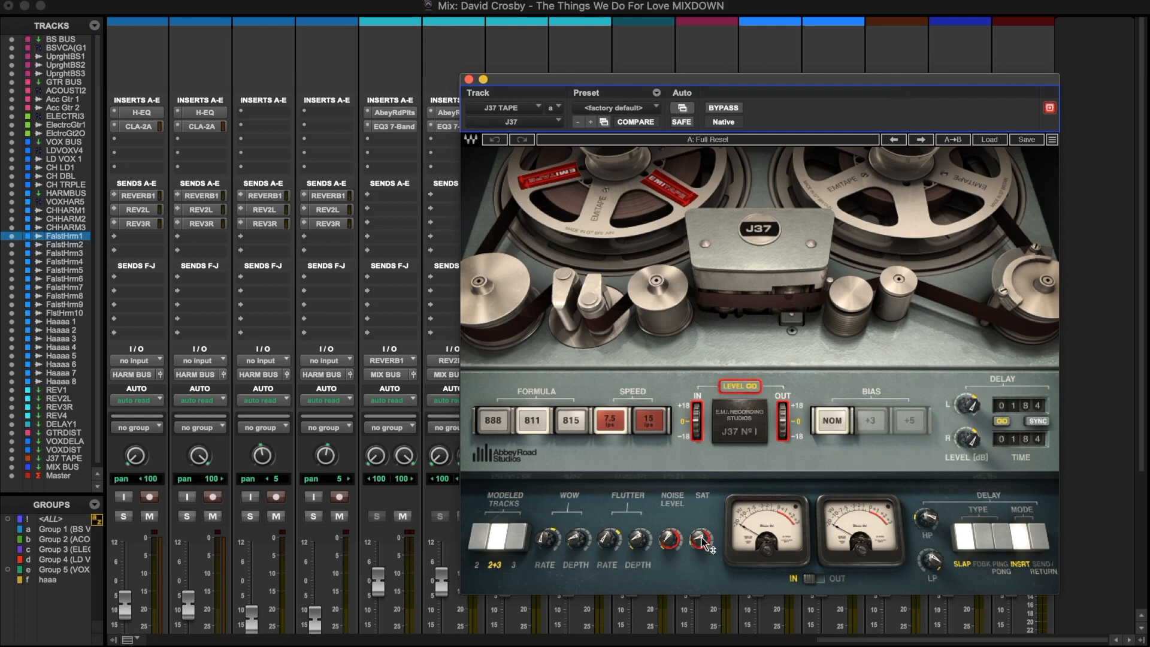
drag(703, 542, 704, 536)
click(574, 542)
click(643, 546)
click(927, 518)
click(469, 79)
Check the J37 TAPE send level on the BS BUS
scroll(628, 283, left, 20)
scroll(628, 283, down, 4)
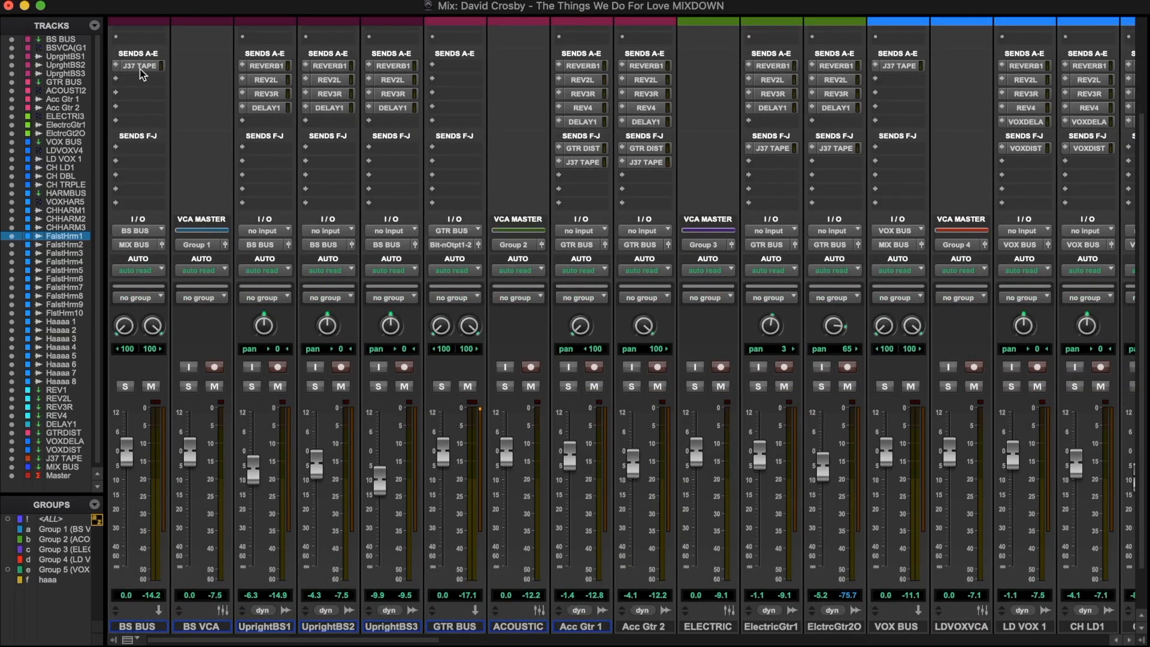
click(140, 67)
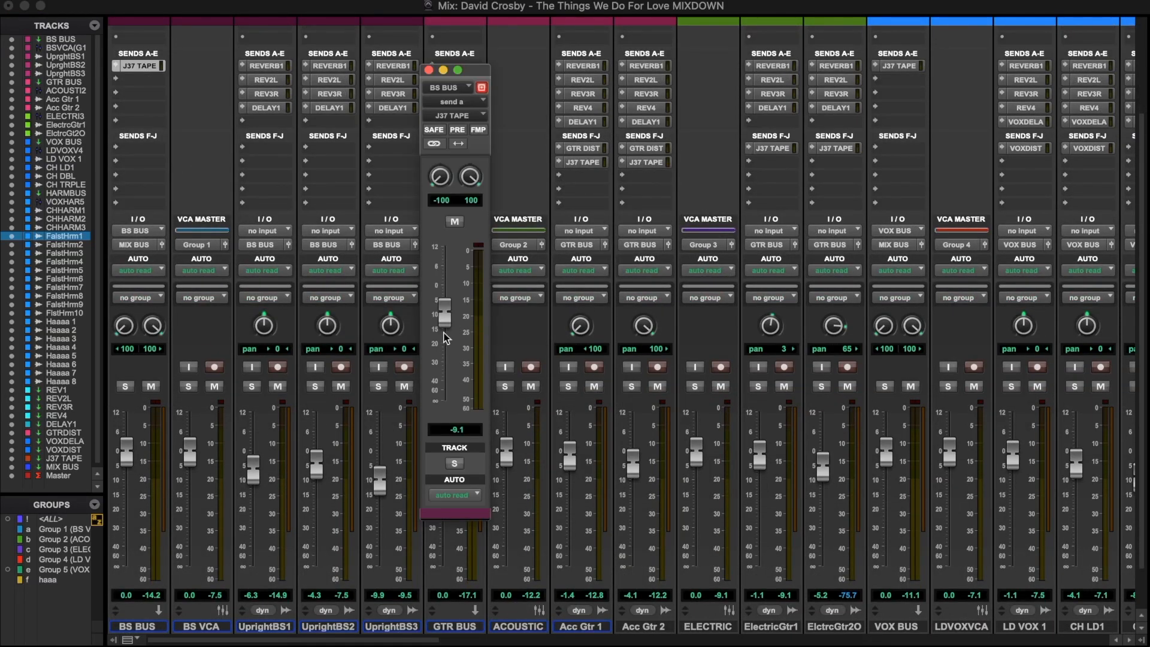
click(429, 71)
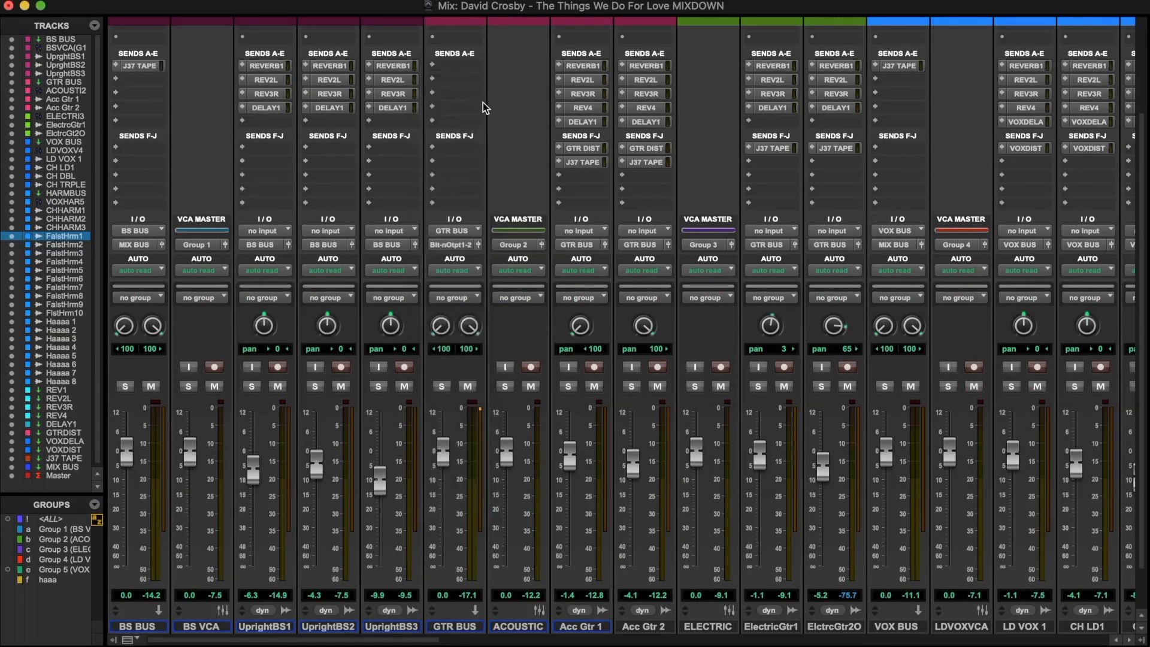
Check and compare the J37 TAPE send levels on Acc Gtr 1 and Acc Gtr 2
scroll(494, 173, up, 5)
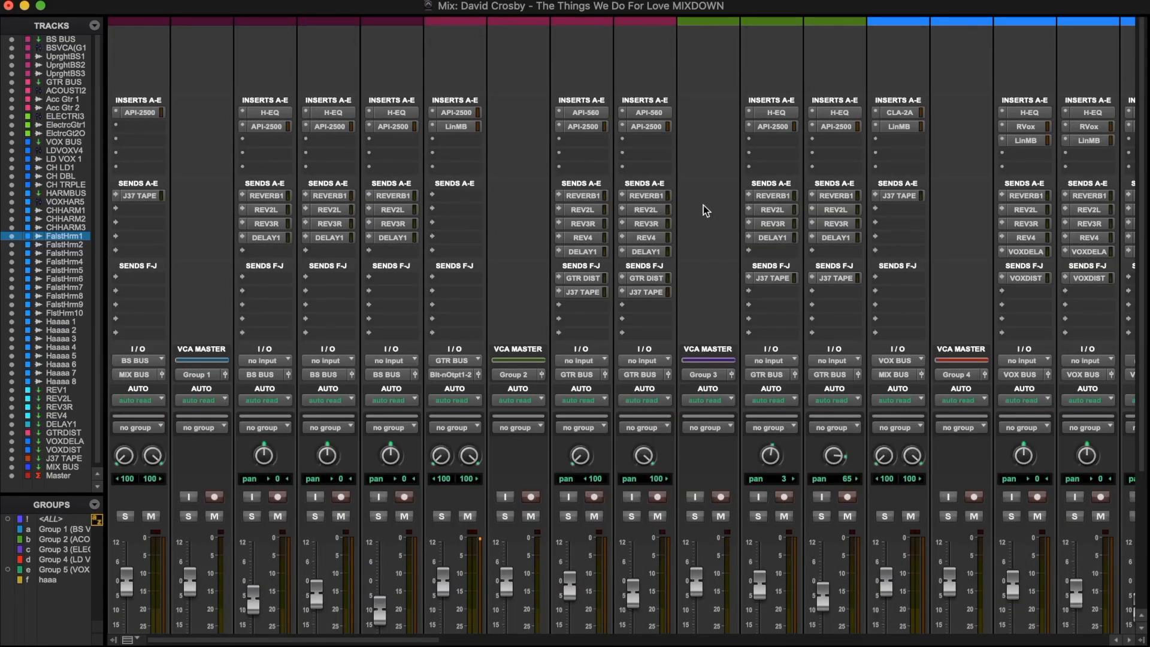
scroll(703, 205, down, 7)
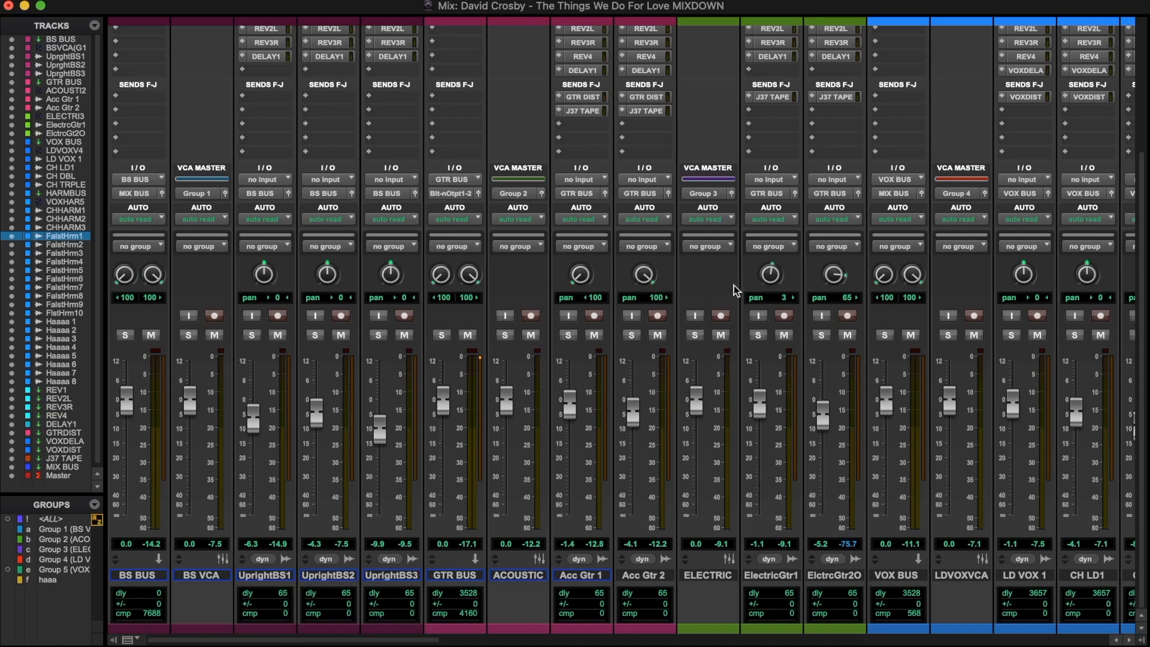
click(593, 111)
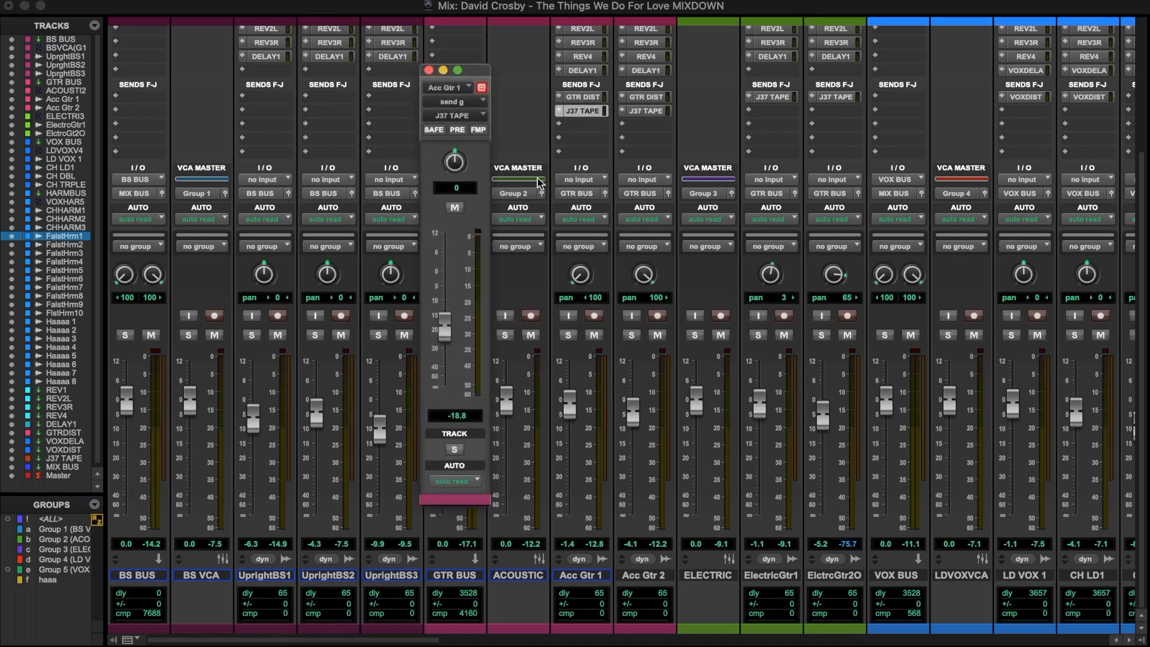
click(664, 111)
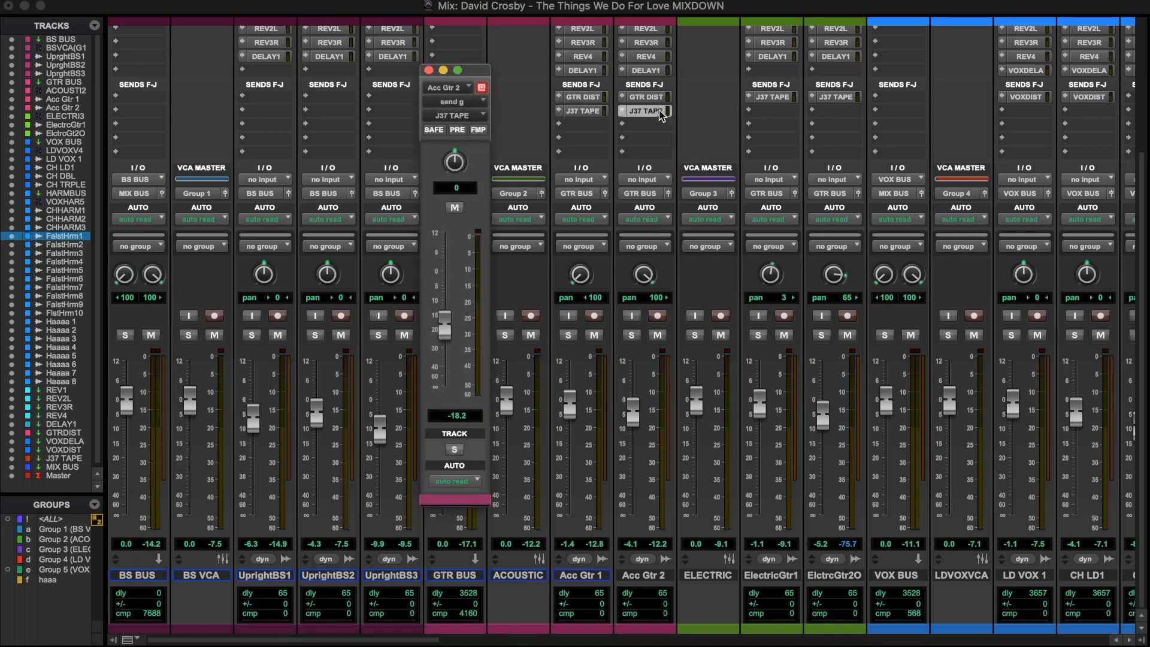
click(587, 112)
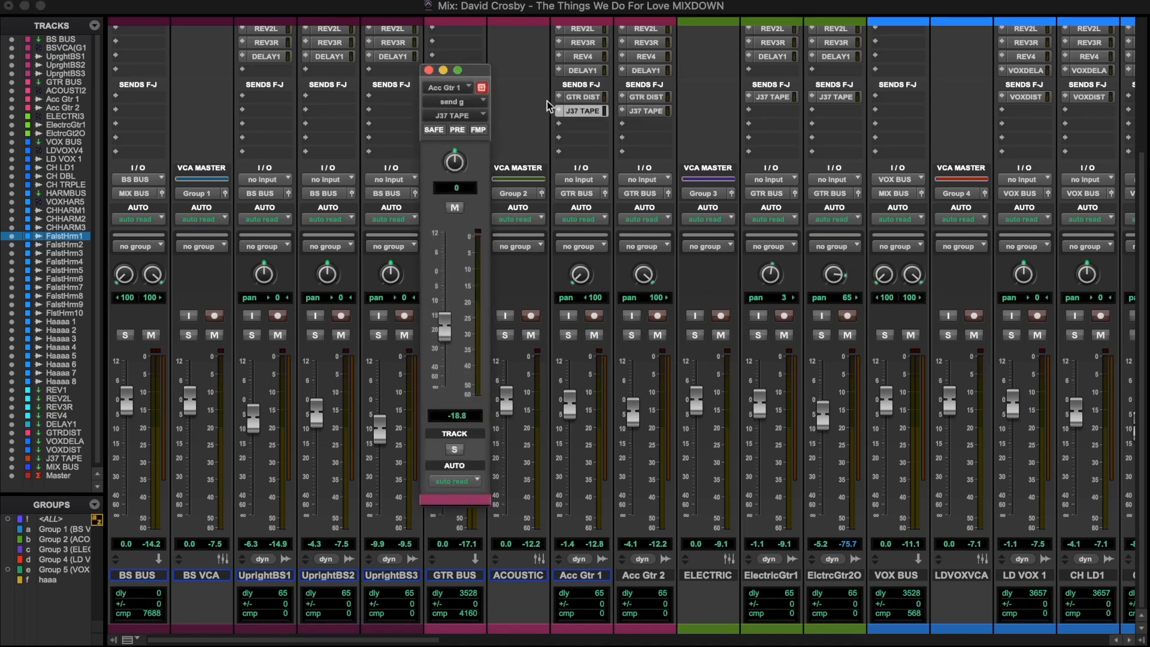
click(428, 70)
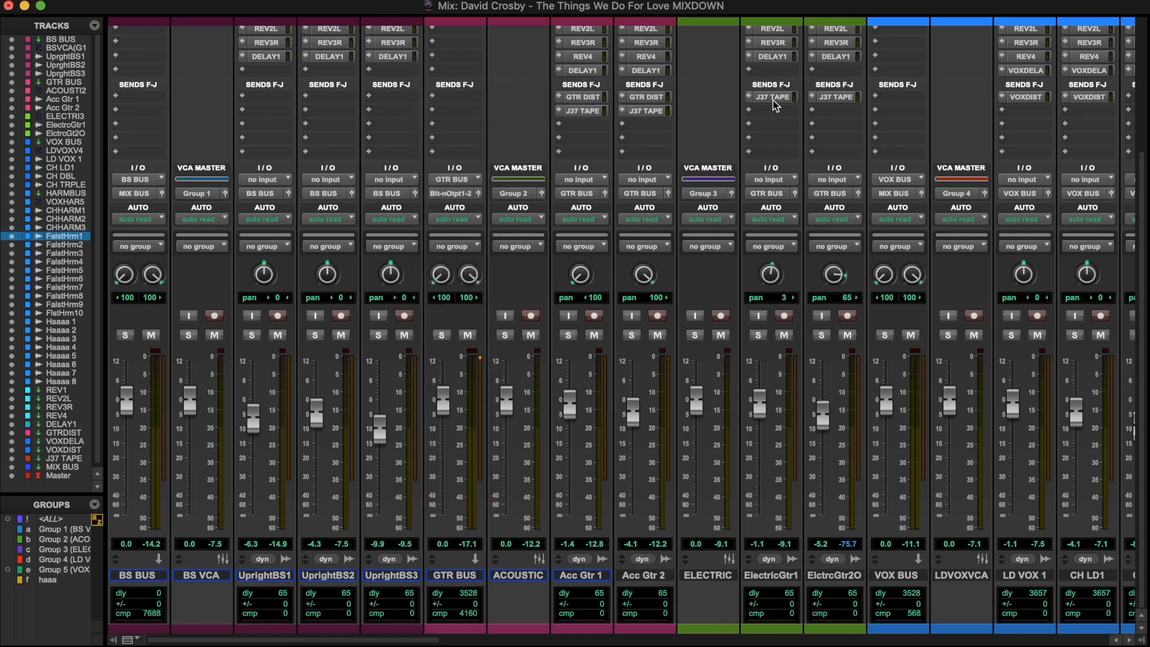
Check the J37 TAPE send levels on both electric guitar tracks
click(774, 99)
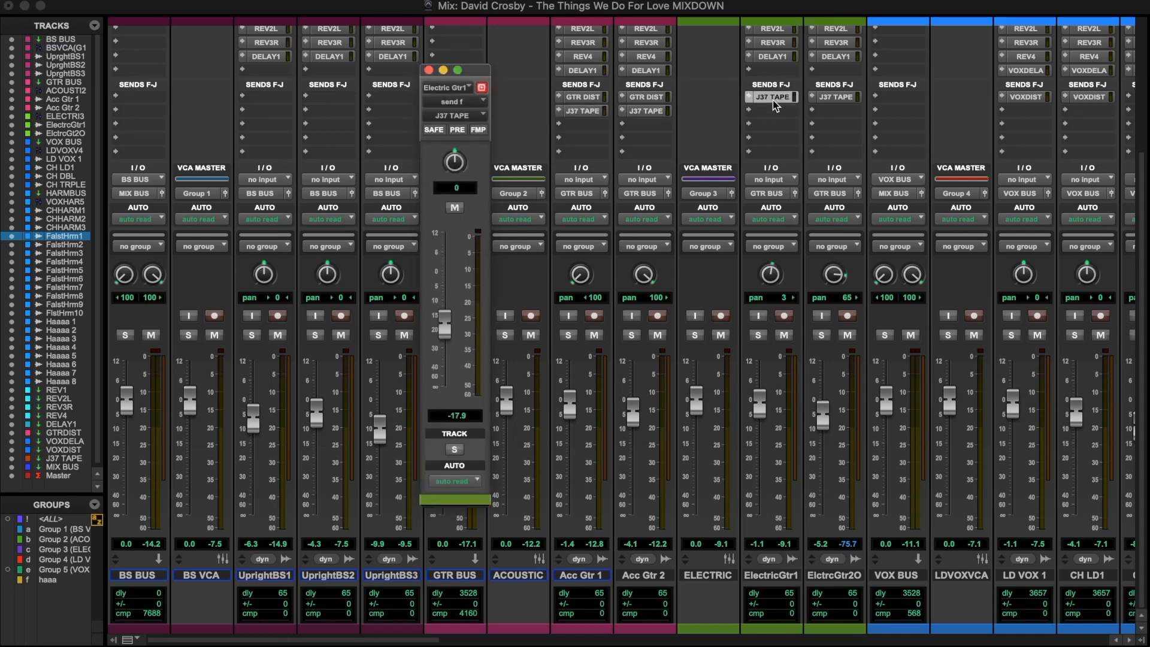
click(838, 98)
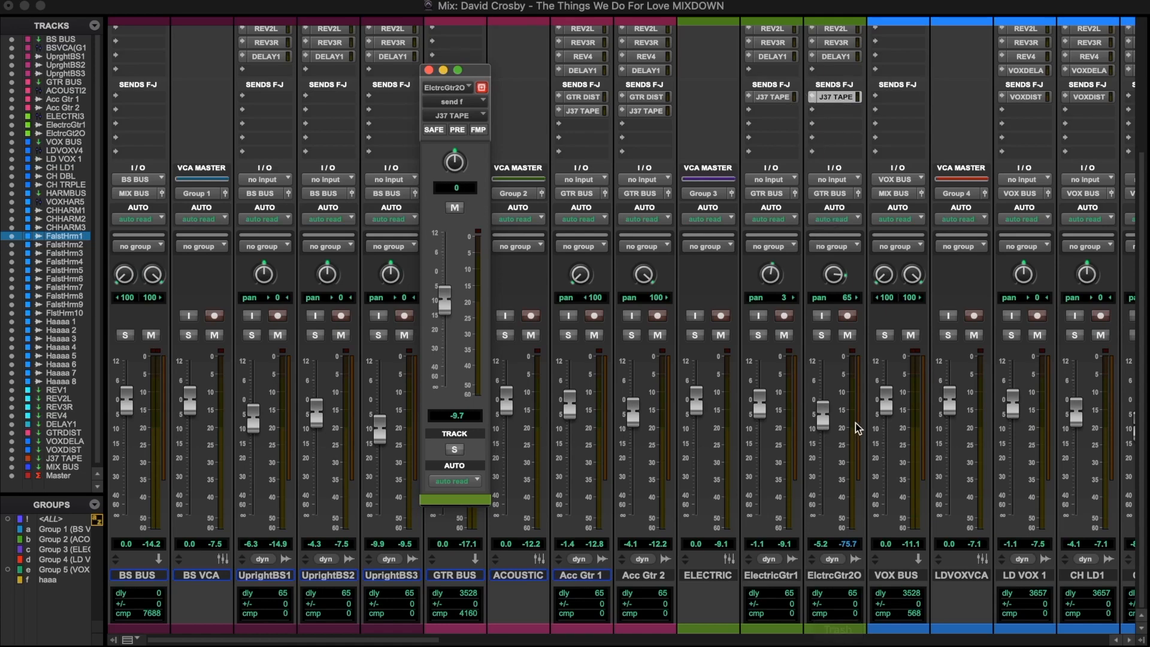
drag(462, 70, 611, 157)
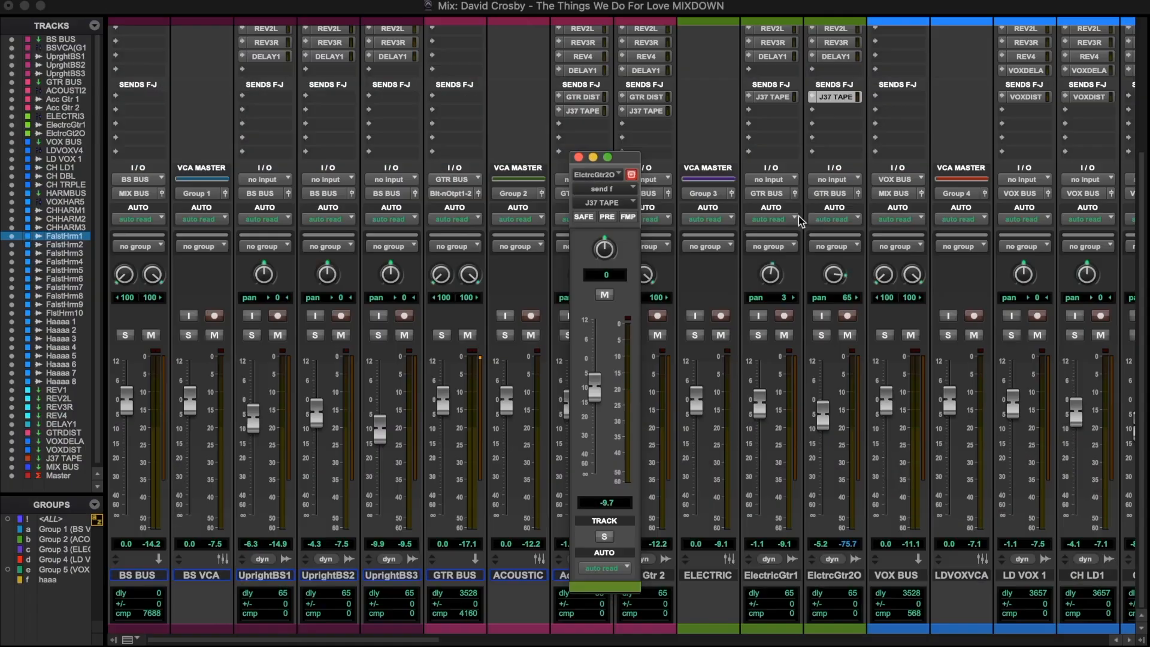
click(578, 158)
Check the J37 TAPE send level on the VOX BUS
drag(382, 640, 544, 640)
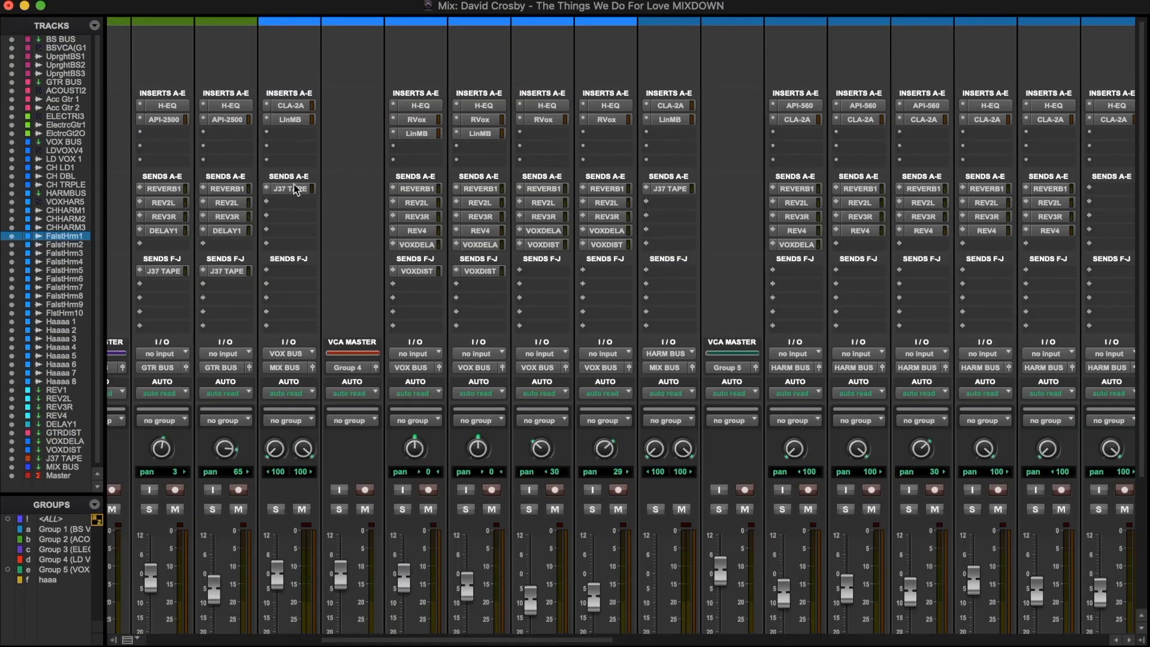
click(293, 189)
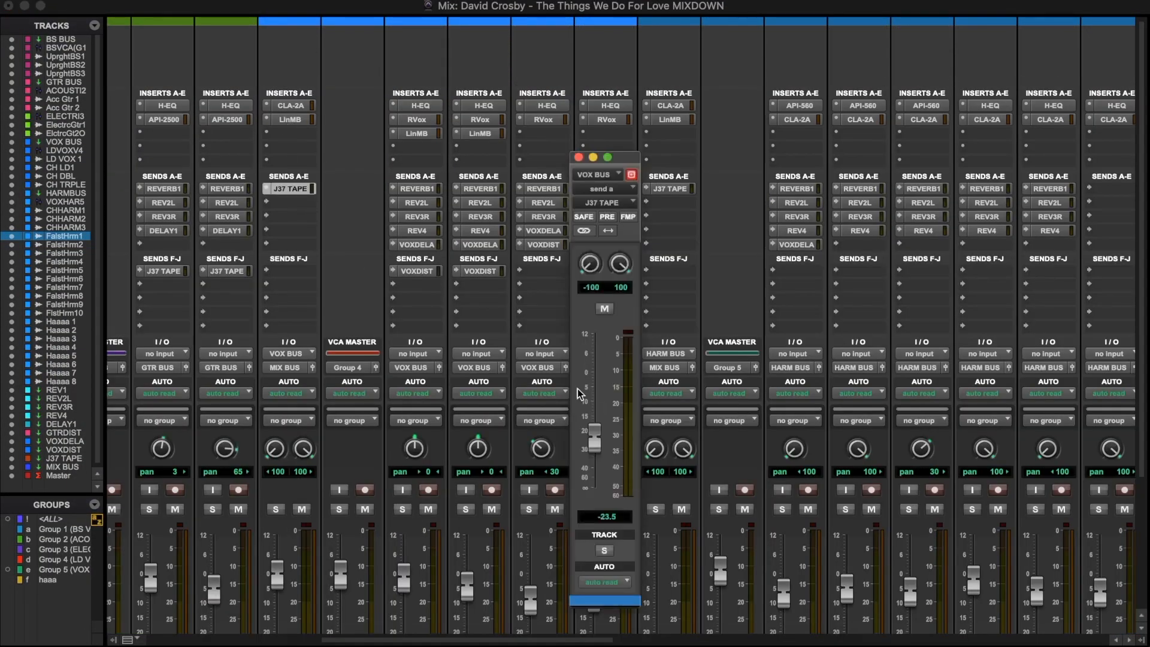
click(578, 157)
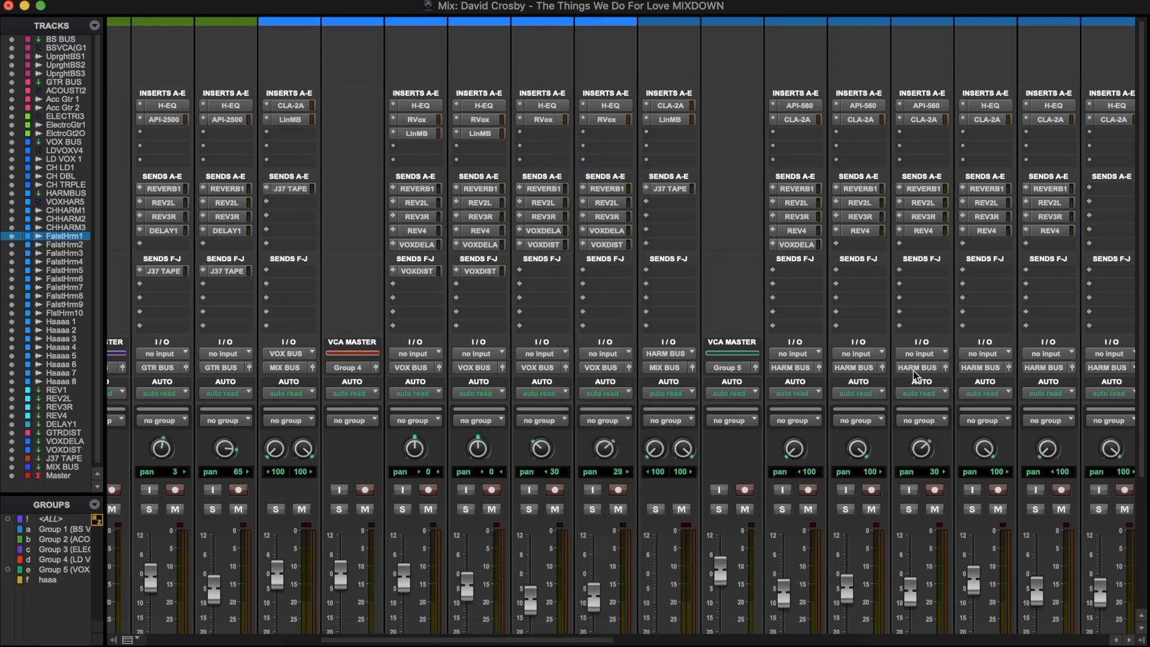
Return to the bass section and select the UprightBS1, UprightBS2 and UprightBS3 tracks one after another
scroll(904, 368, down, 5)
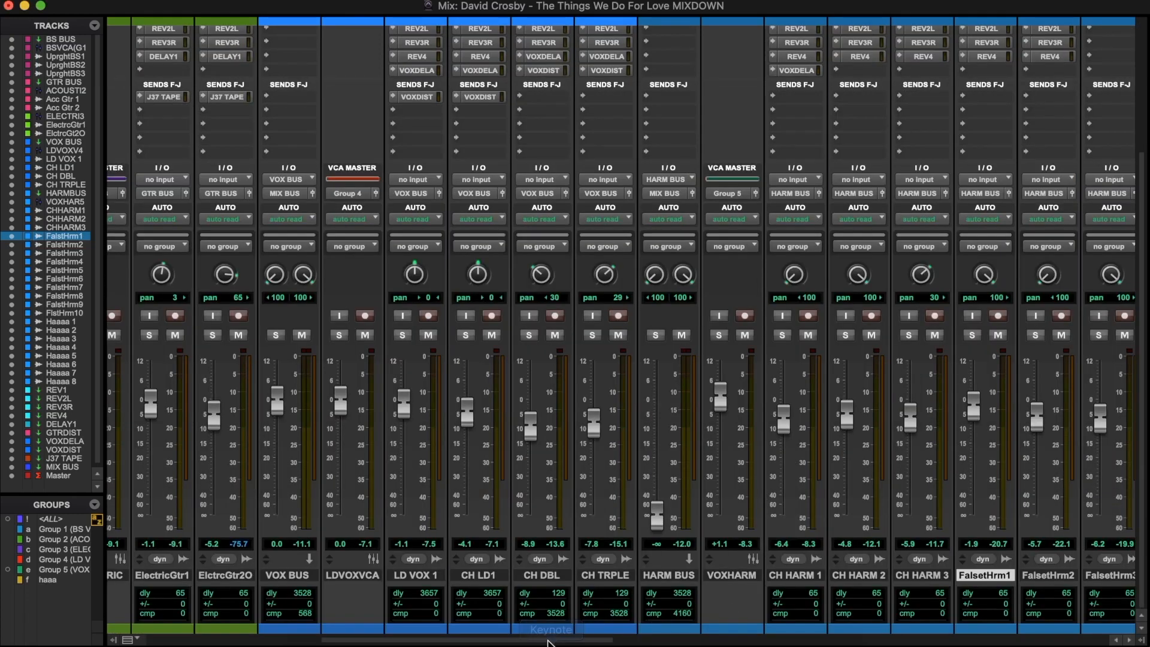
drag(547, 639, 279, 605)
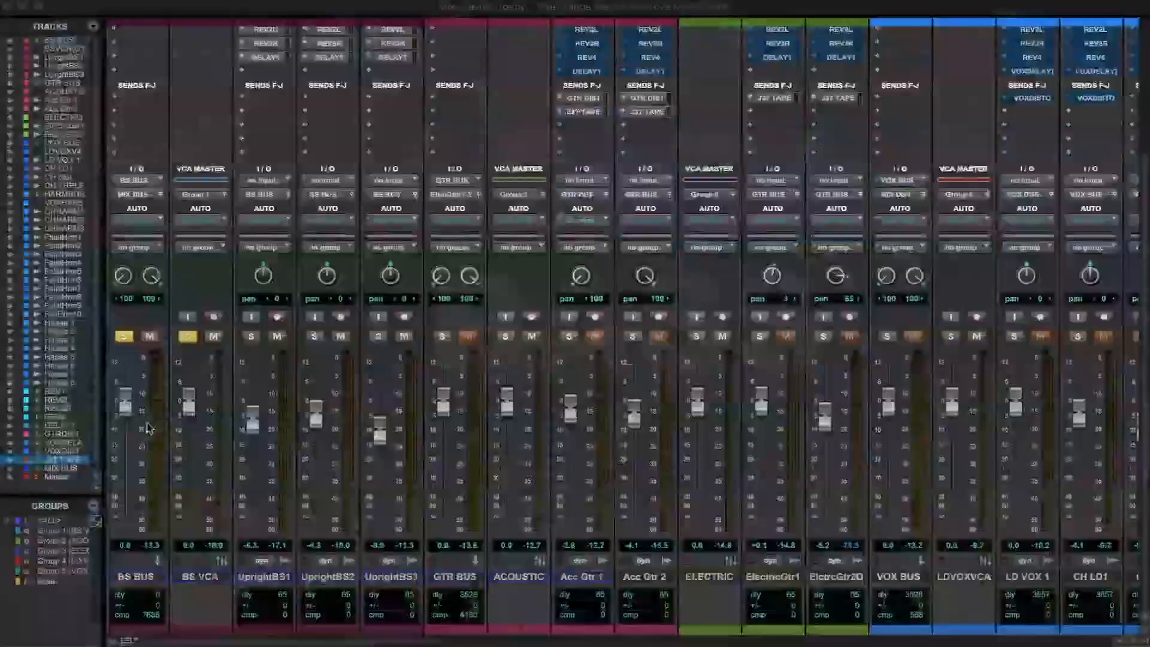
click(286, 577)
click(333, 577)
click(391, 577)
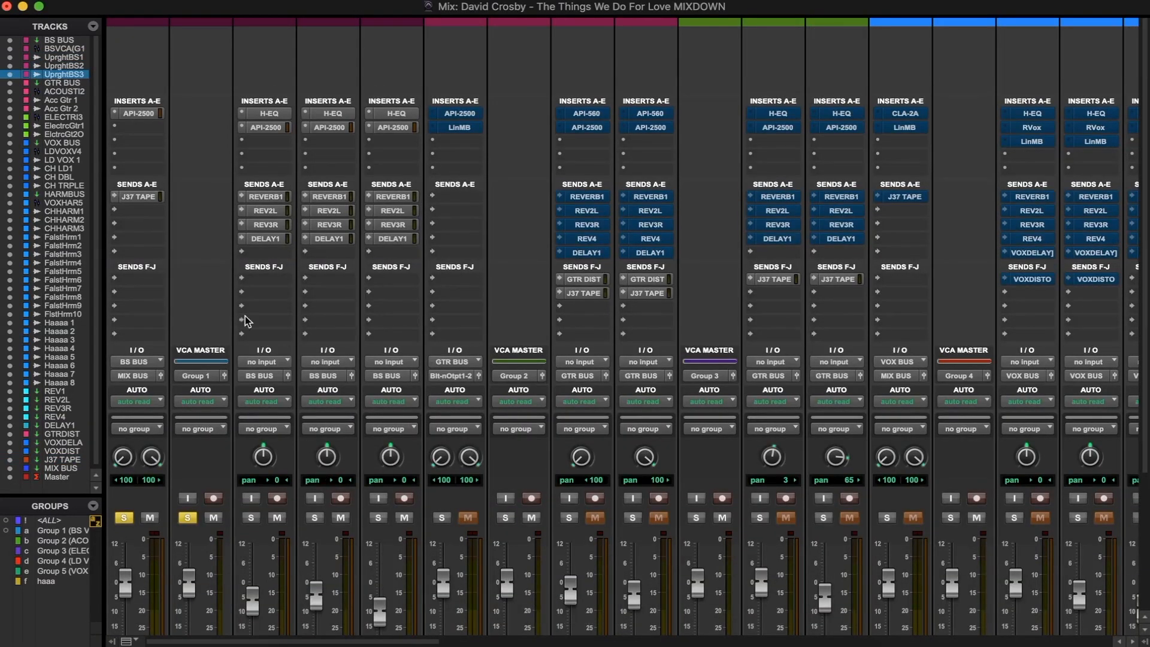
Examine the H-EQ curve and the API-2500 compressor settings on UprightBS1
click(270, 114)
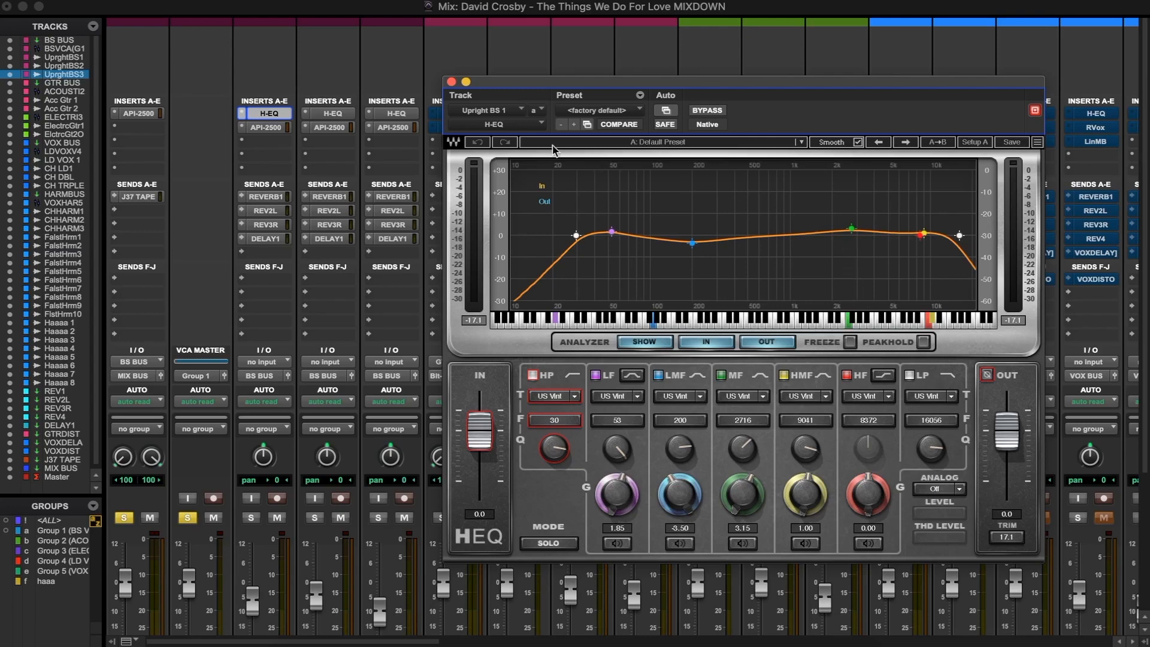
click(451, 83)
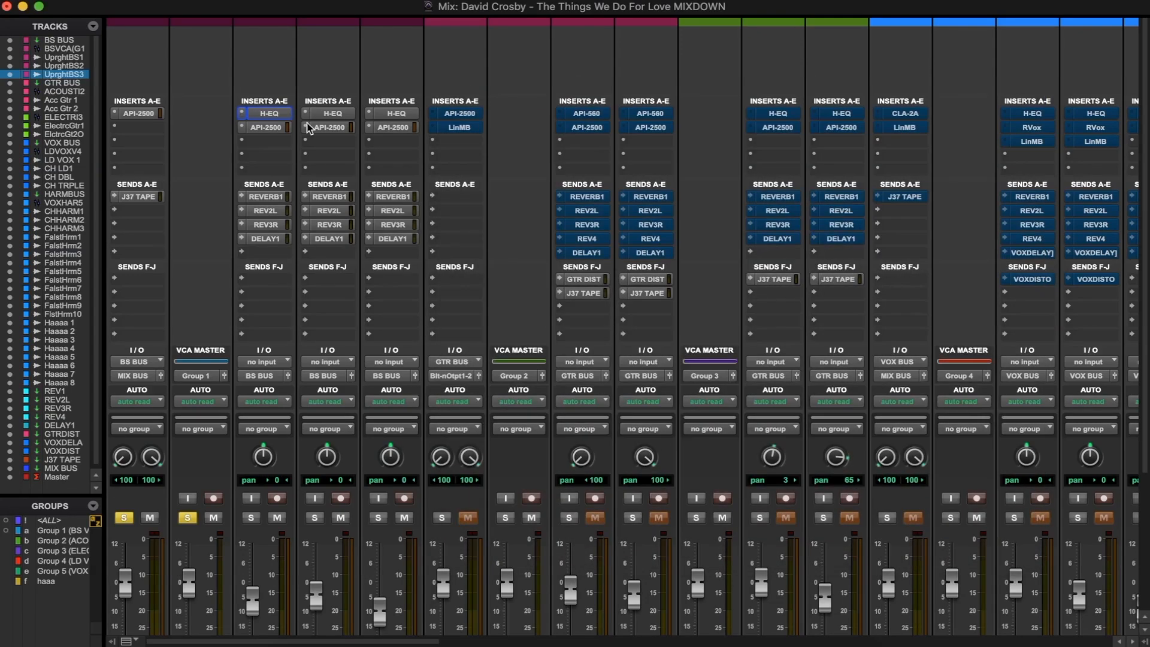
click(267, 127)
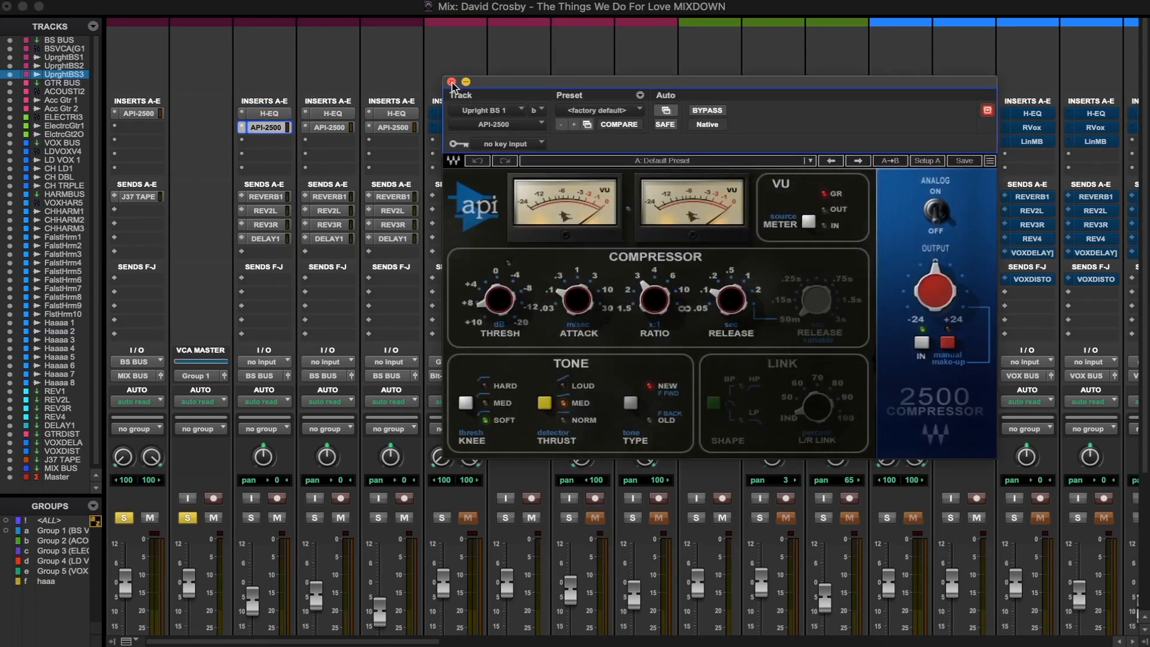
click(452, 82)
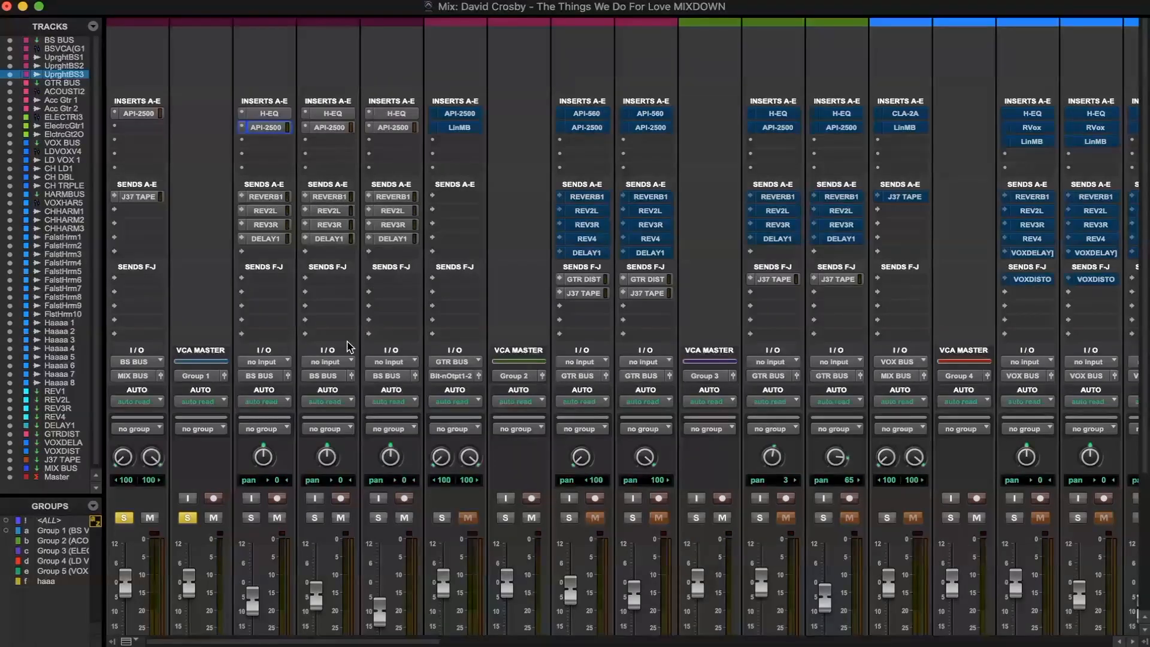
Re-enable the bypassed inserts and muted sends on the BS BUS and the three upright bass tracks
scroll(349, 346, down, 2)
scroll(349, 347, down, 6)
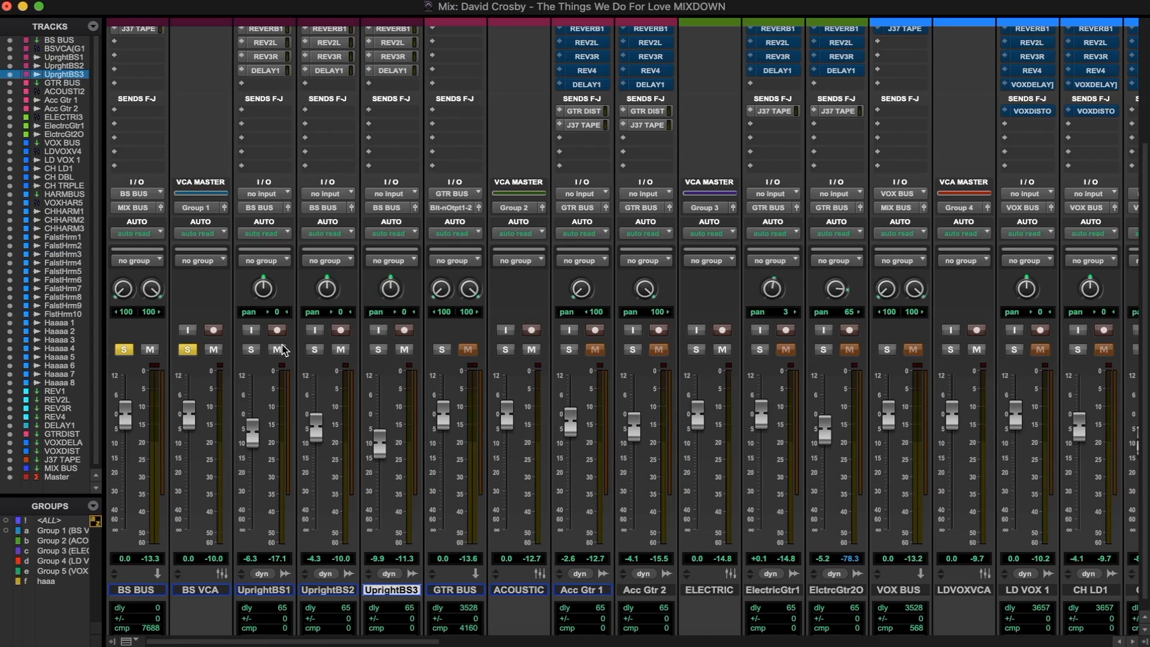
scroll(282, 351, up, 8)
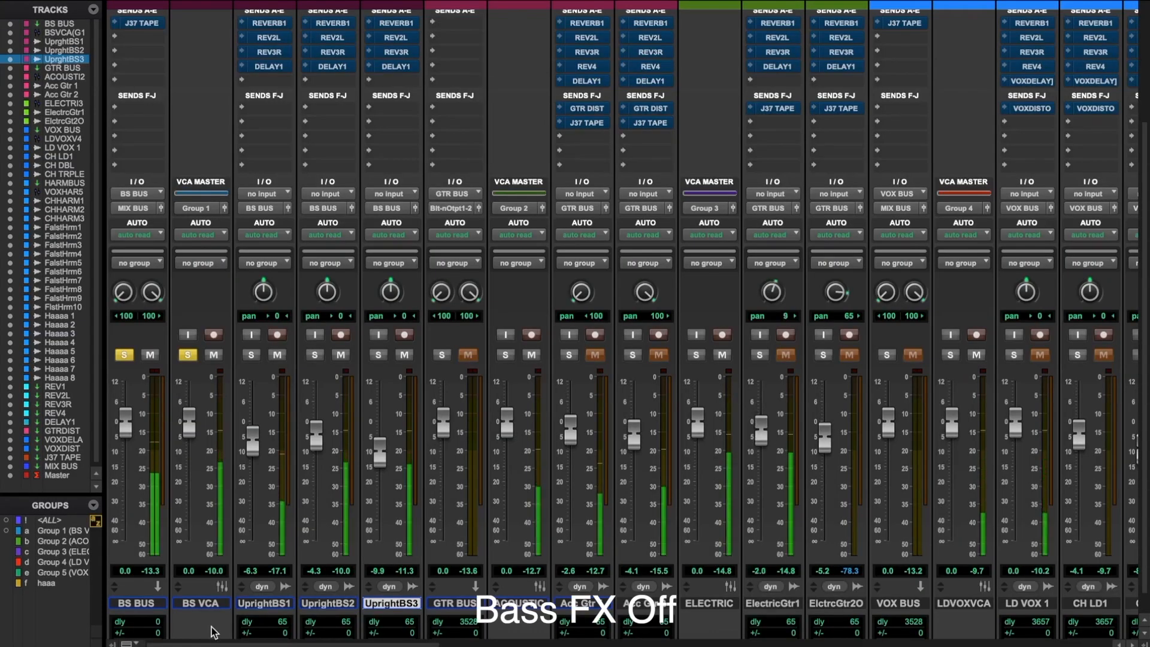
scroll(211, 632, up, 1)
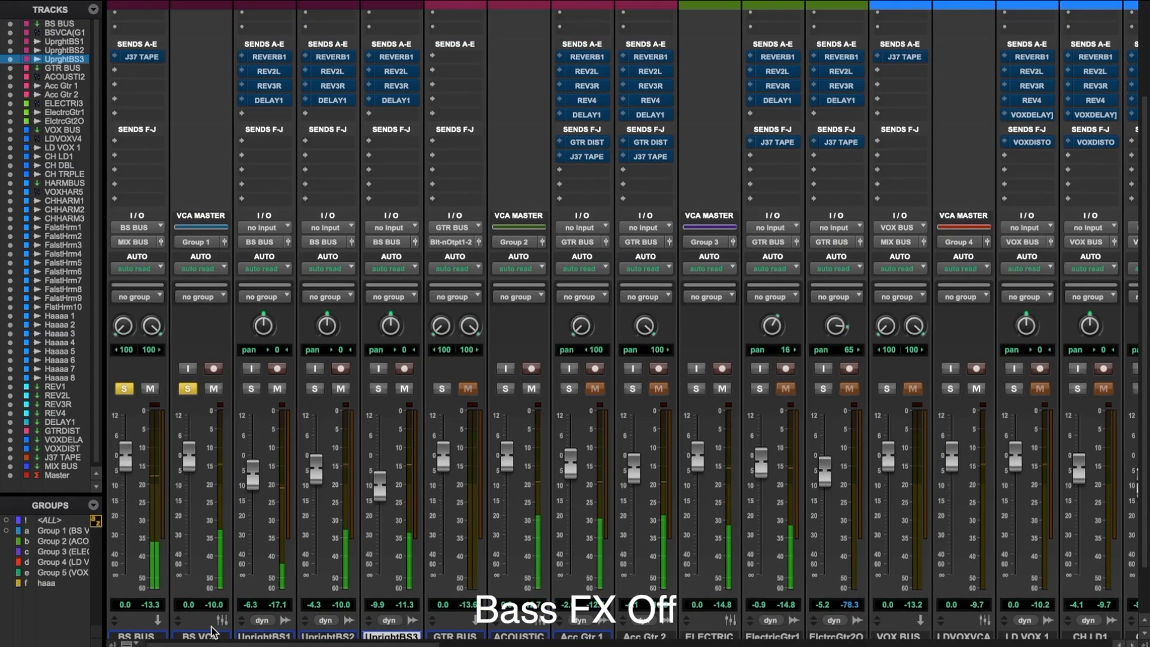
scroll(211, 632, up, 4)
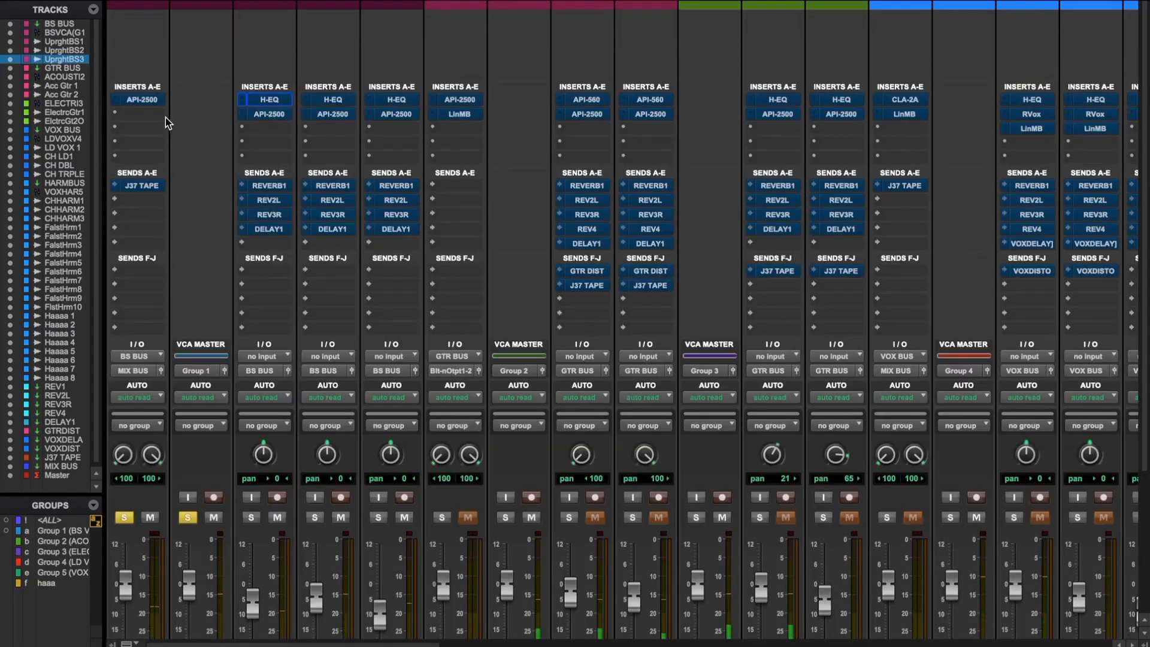
mouse_move(141, 100)
mouse_down()
mouse_move(255, 190)
mouse_move(332, 218)
mouse_up()
mouse_move(399, 199)
mouse_down()
mouse_move(392, 111)
mouse_move(267, 111)
mouse_move(281, 123)
mouse_up()
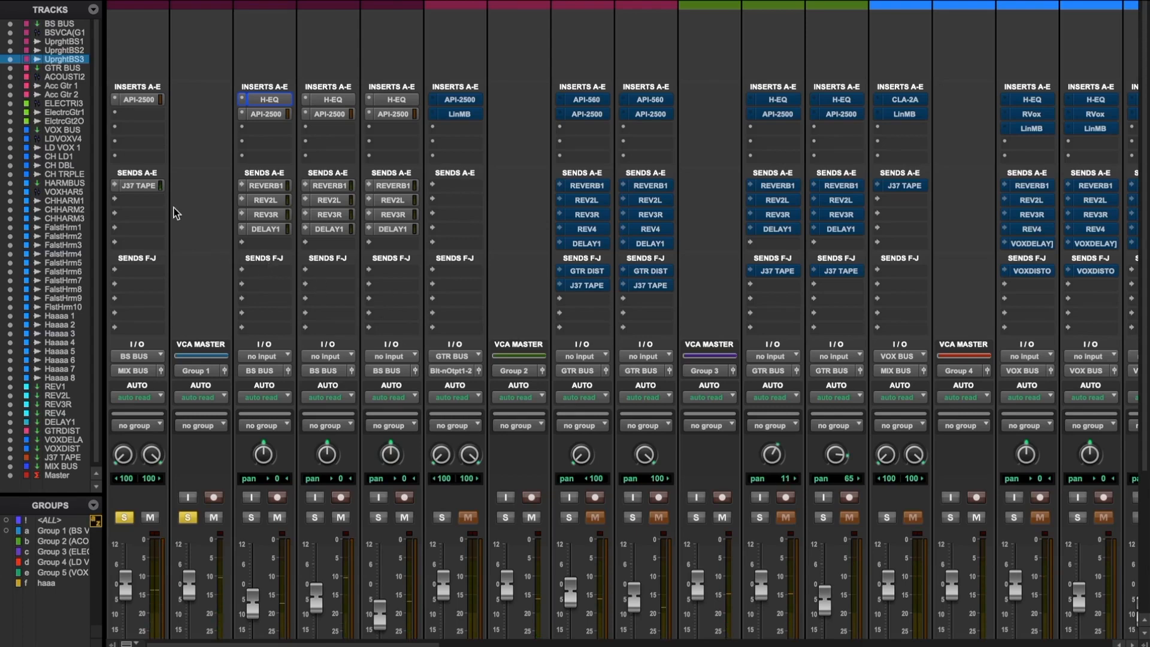
Check the J37 TAPE send level on the BS BUS and the REVERB1 send level on UprightBS1
click(146, 189)
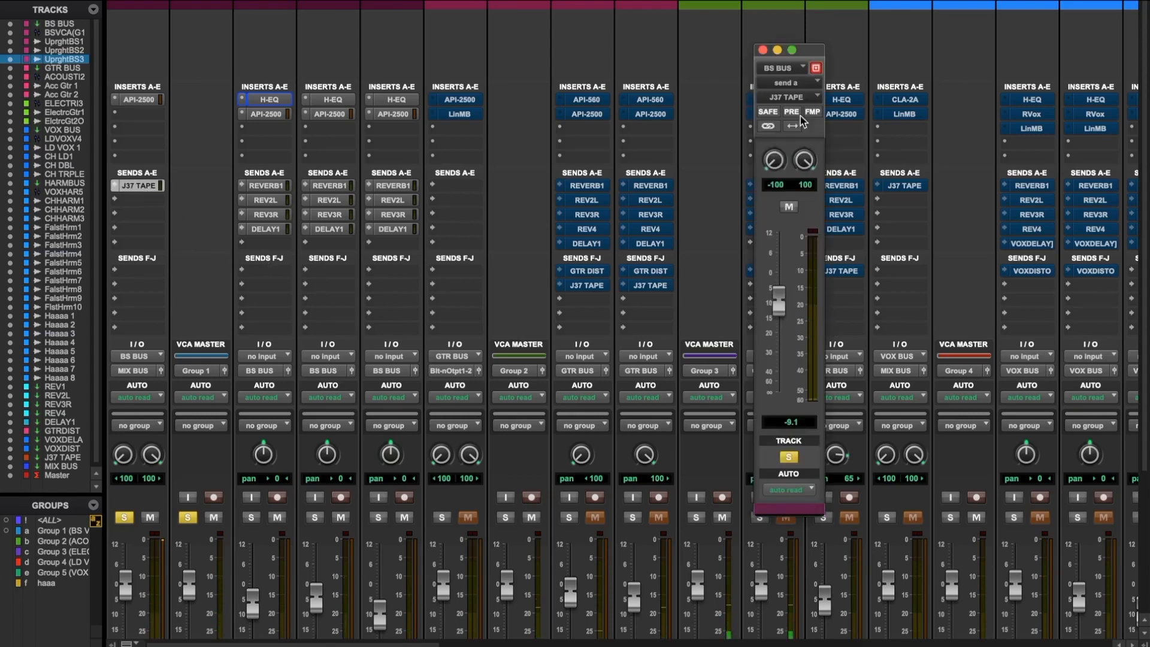
click(763, 52)
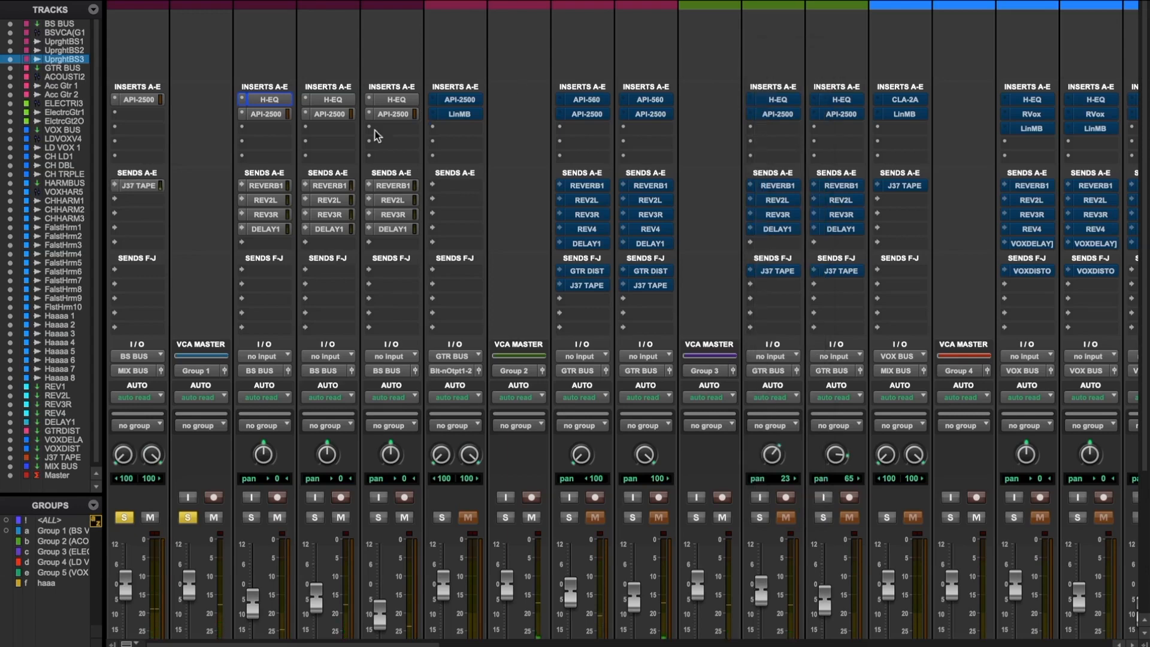
click(278, 184)
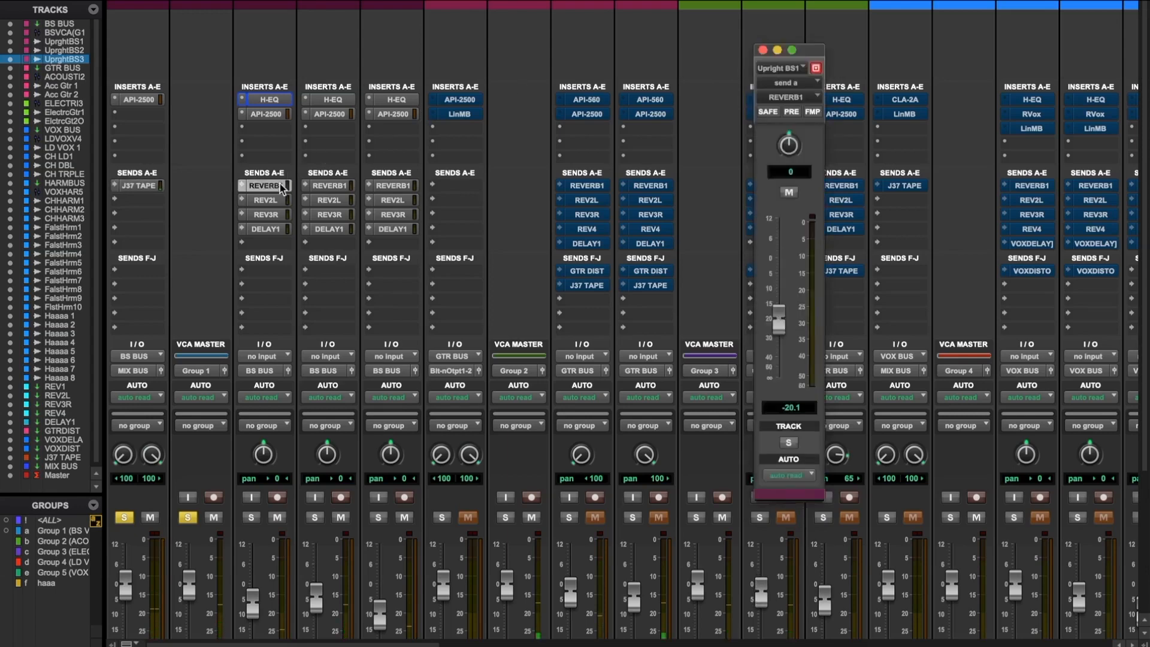
click(764, 50)
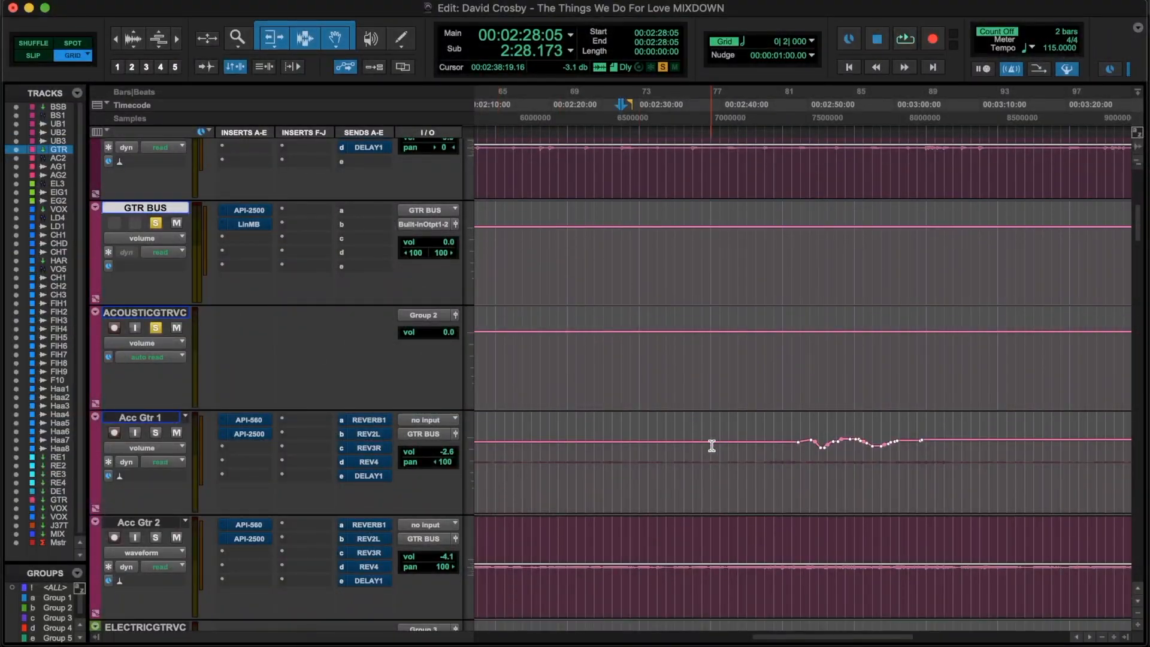
Look over the volume automation on Acc Gtr 1 around bars 81 to 89 in the Edit window
scroll(710, 444, down, 5)
scroll(695, 442, up, 6)
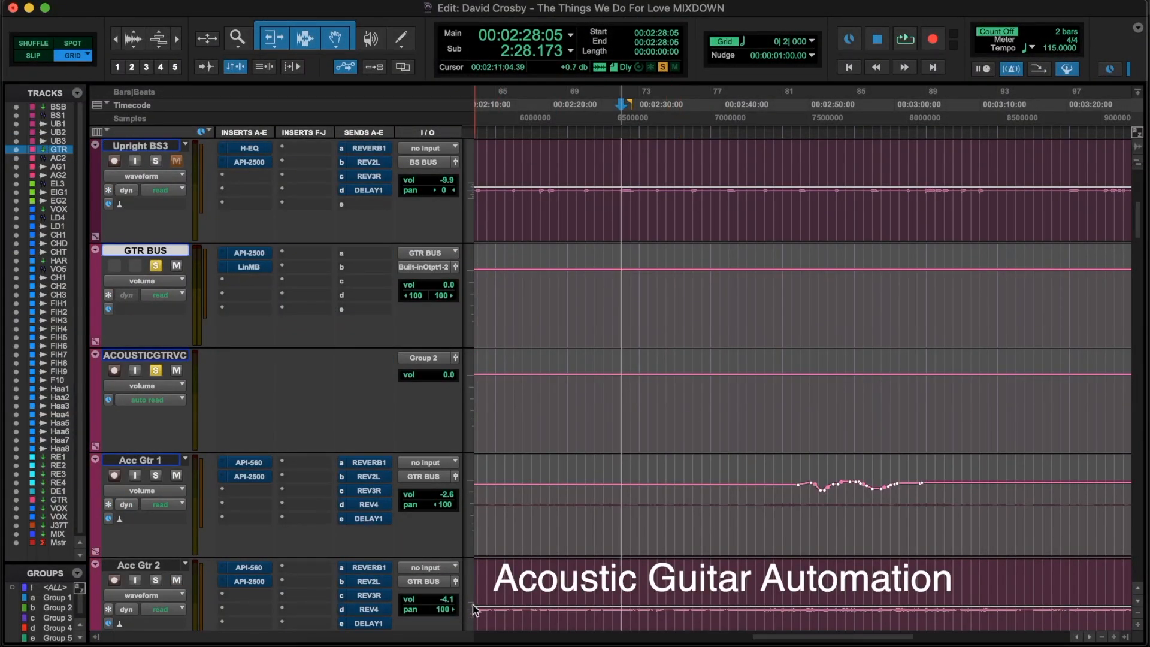
Display the REVERB1 send level automation on the Acc Gtr 1 track
click(157, 493)
mouse_move(192, 532)
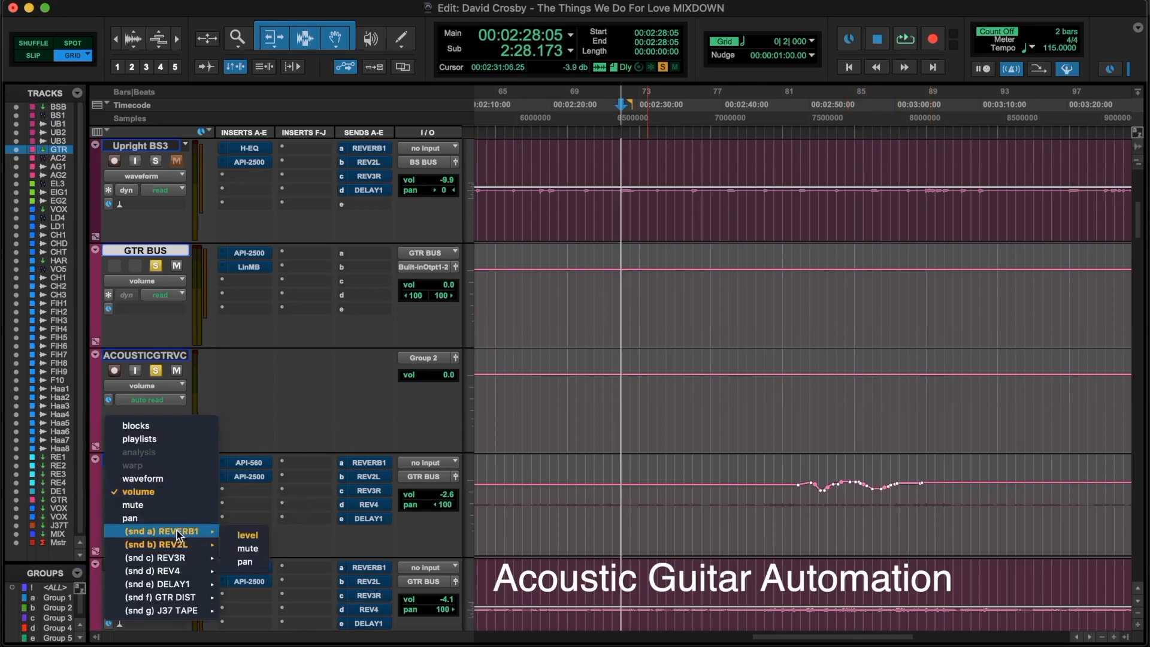
click(248, 535)
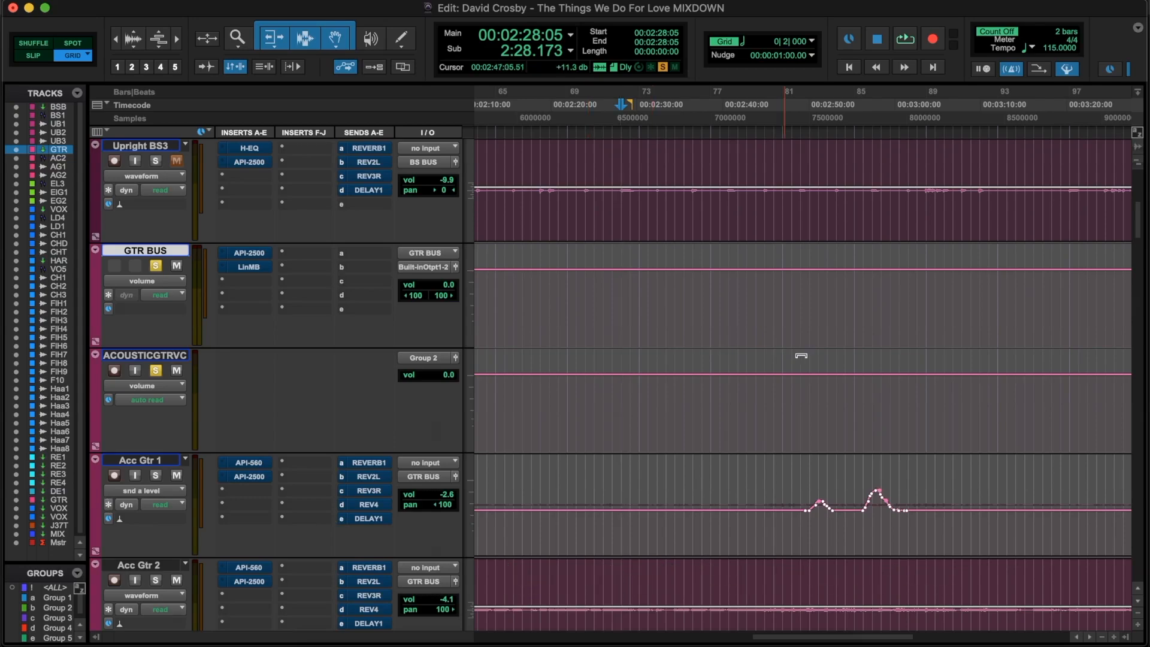
Check the API-2500 and LinMB settings on the GTR BUS and the J37 TAPE send on Acc Gtr 1 in the Mix window
key(super+equal)
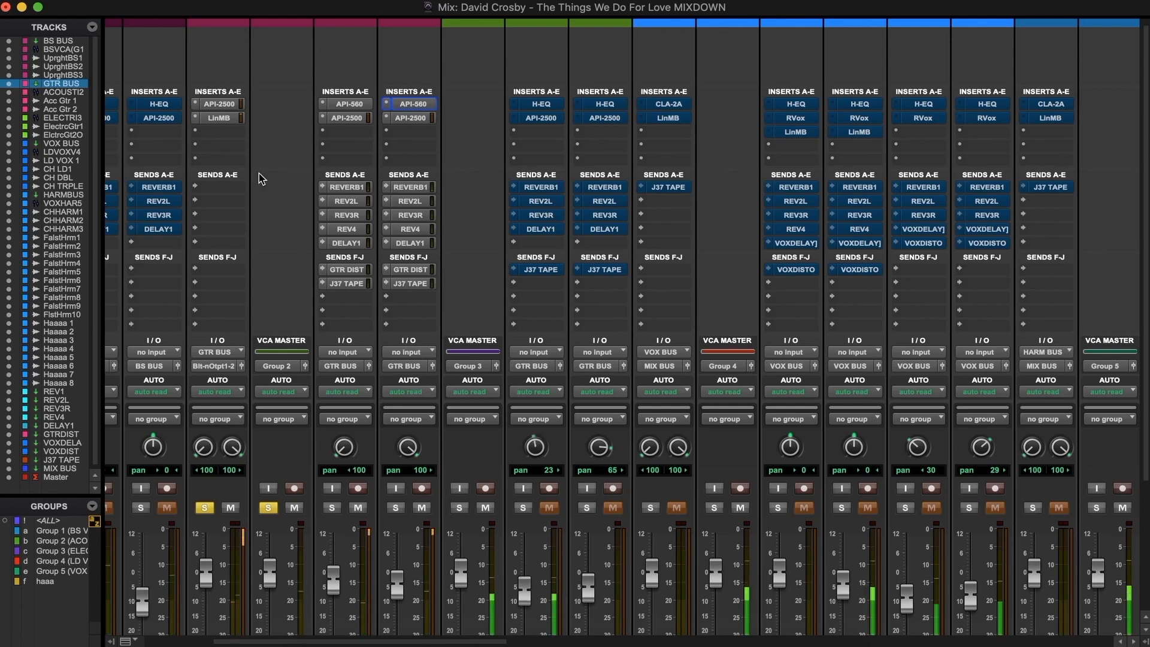
click(228, 106)
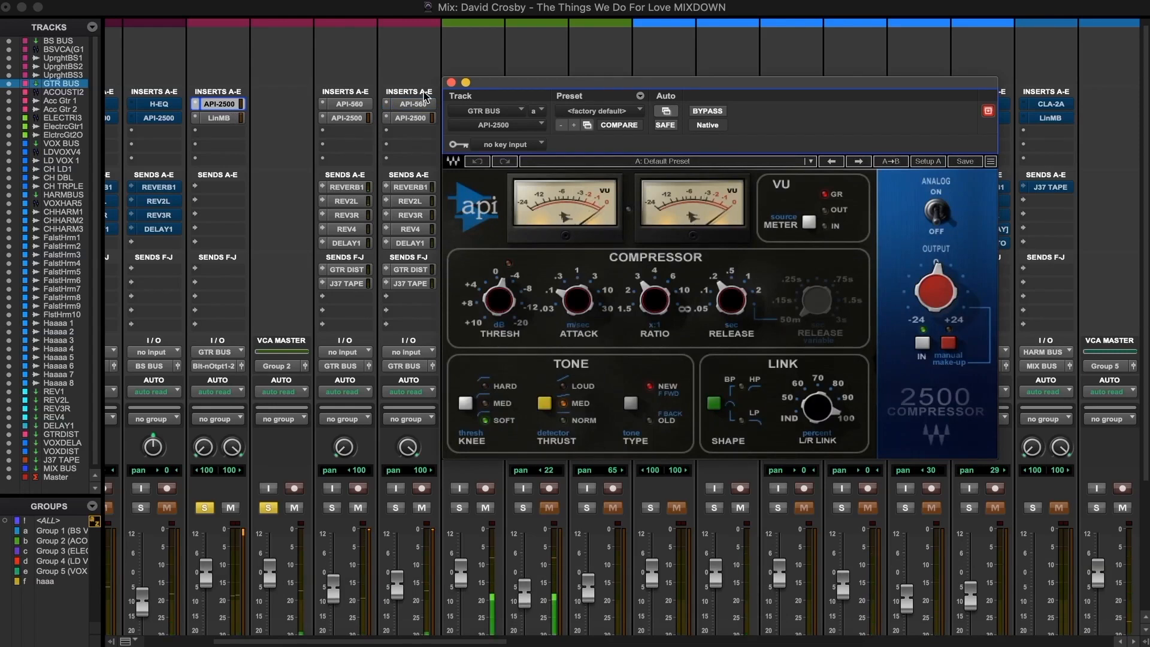
click(451, 82)
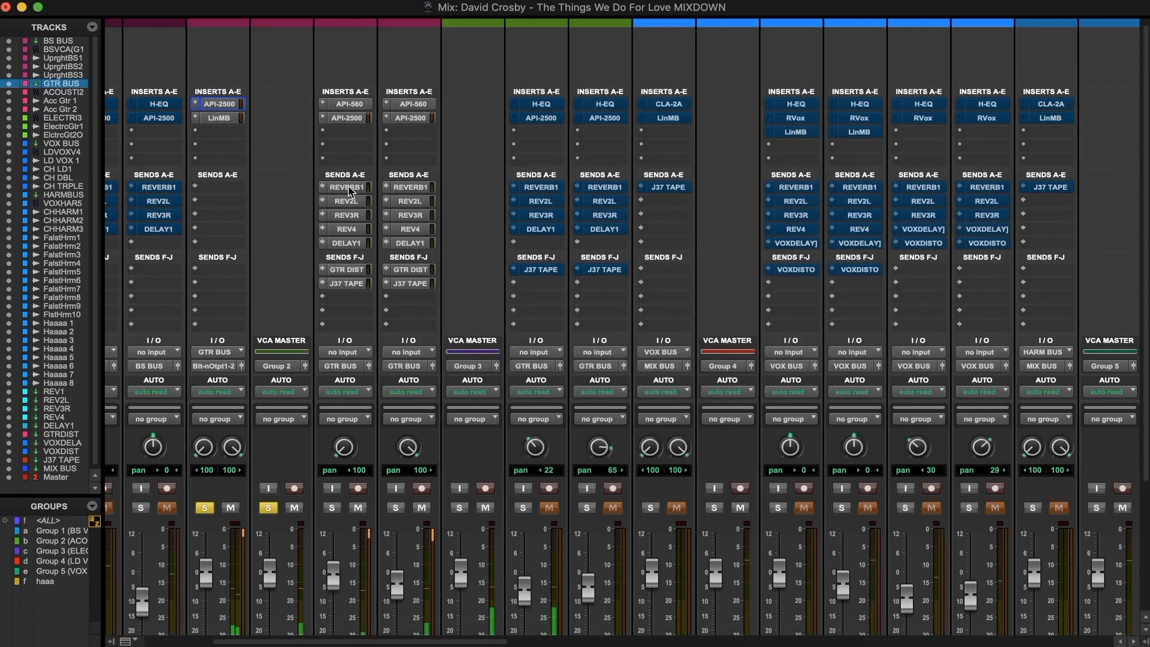
click(355, 285)
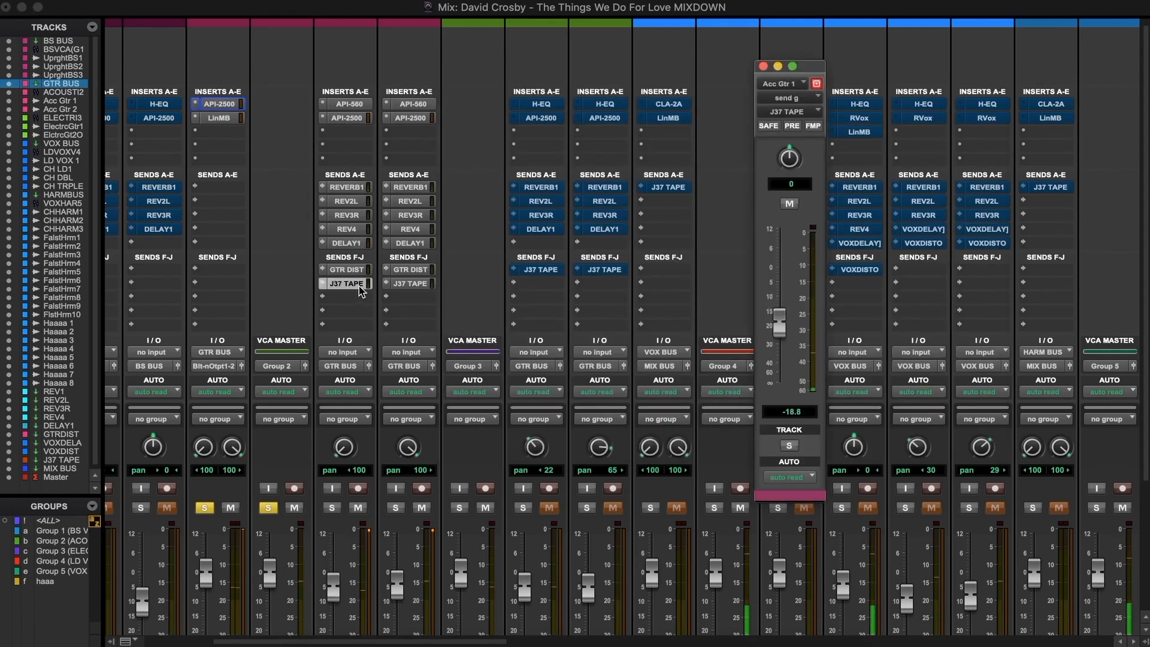
click(764, 67)
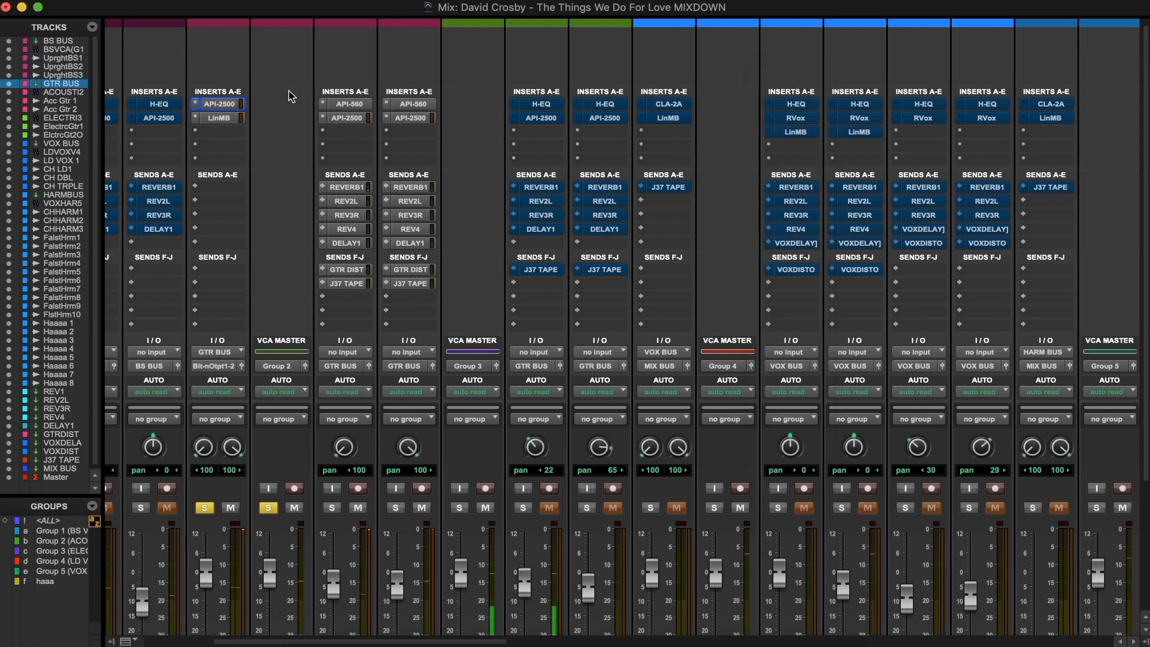
click(233, 118)
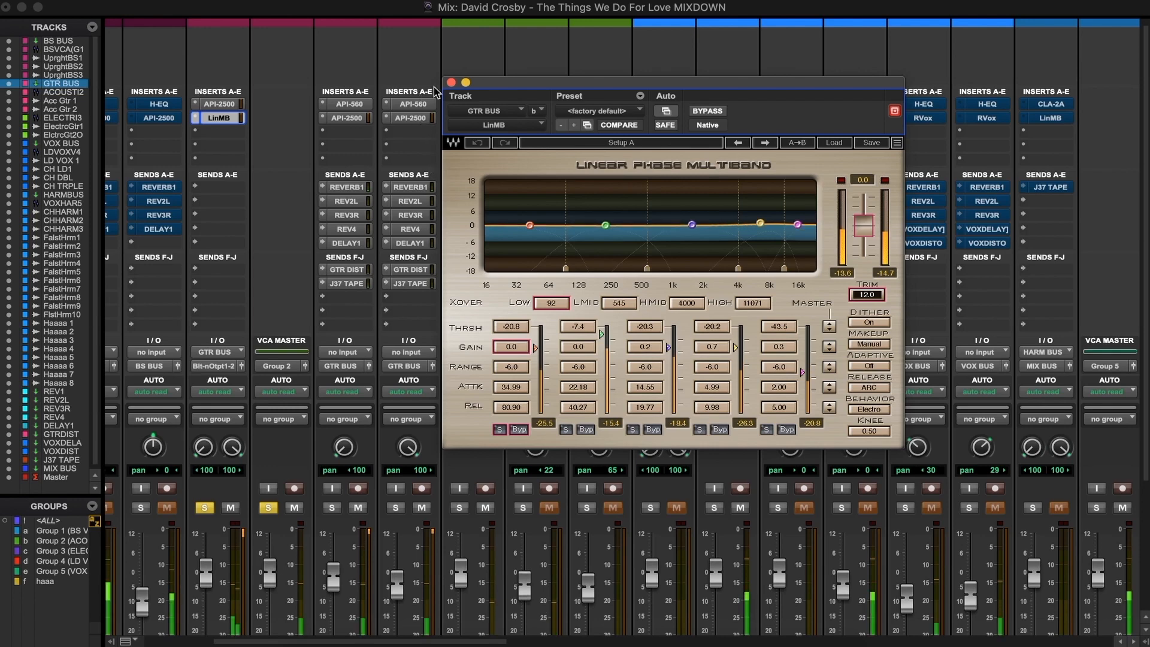
click(451, 83)
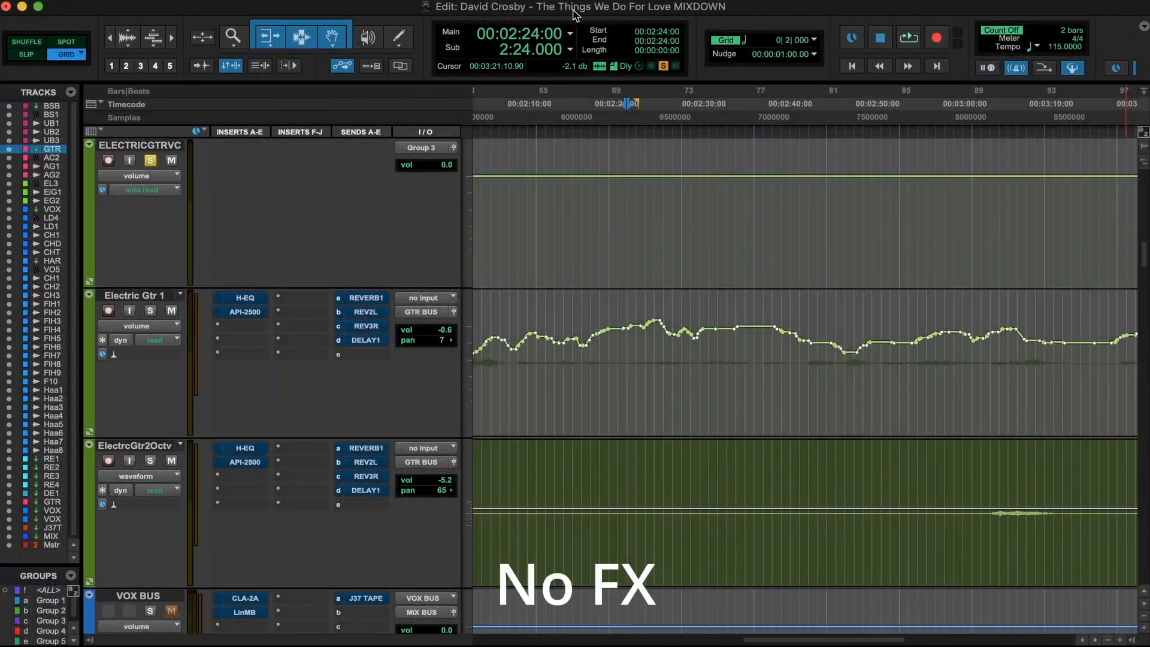
Play the soloed electric guitars from 02:24:00 with their inserts bypassed and sends muted
key(space)
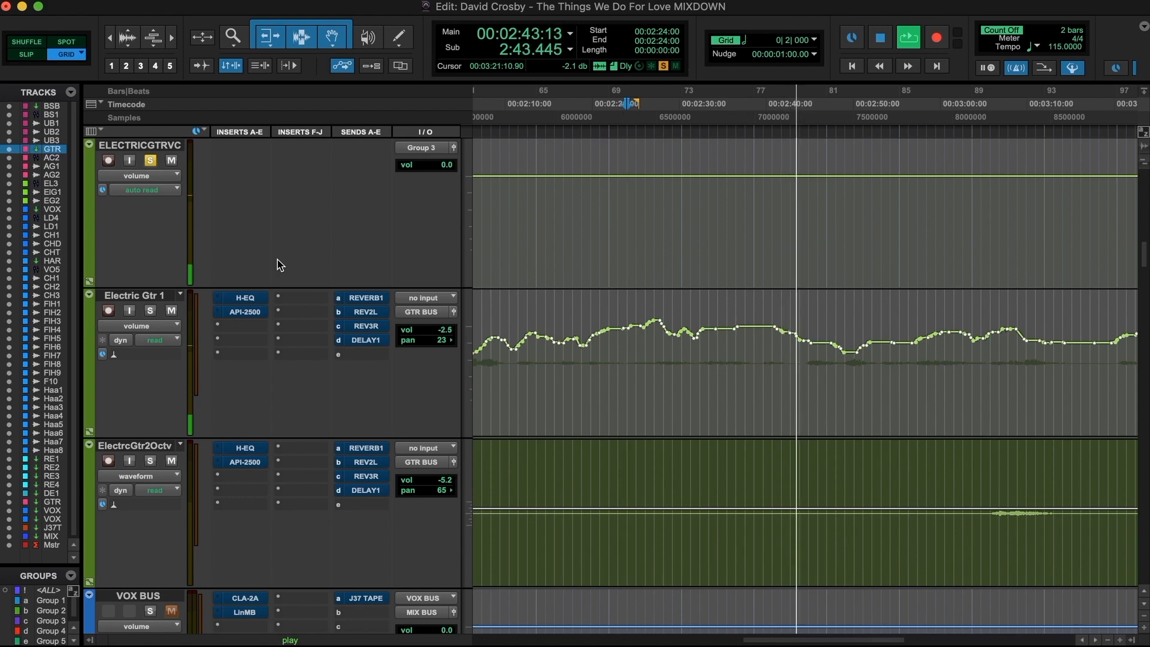
key(space)
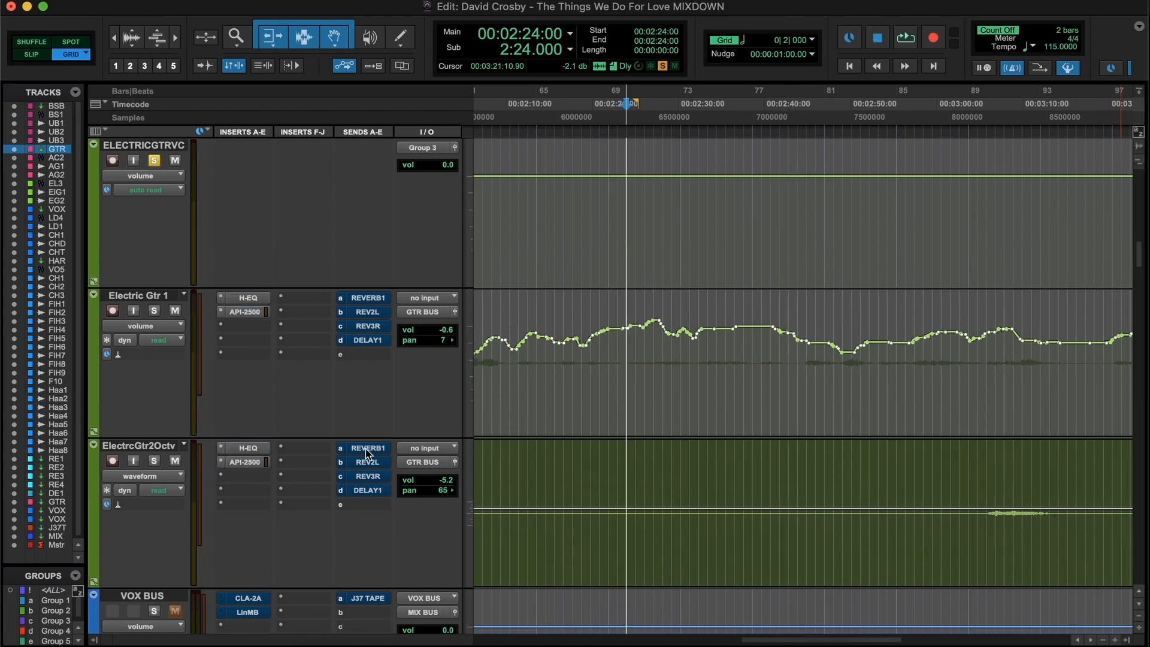
Unmute the sends on Electric Gtr 1 and ElectrcGtr2Octv and play the passage from 02:24:00 with effects on
ctrl+super+click(366, 453)
ctrl+super+click(371, 316)
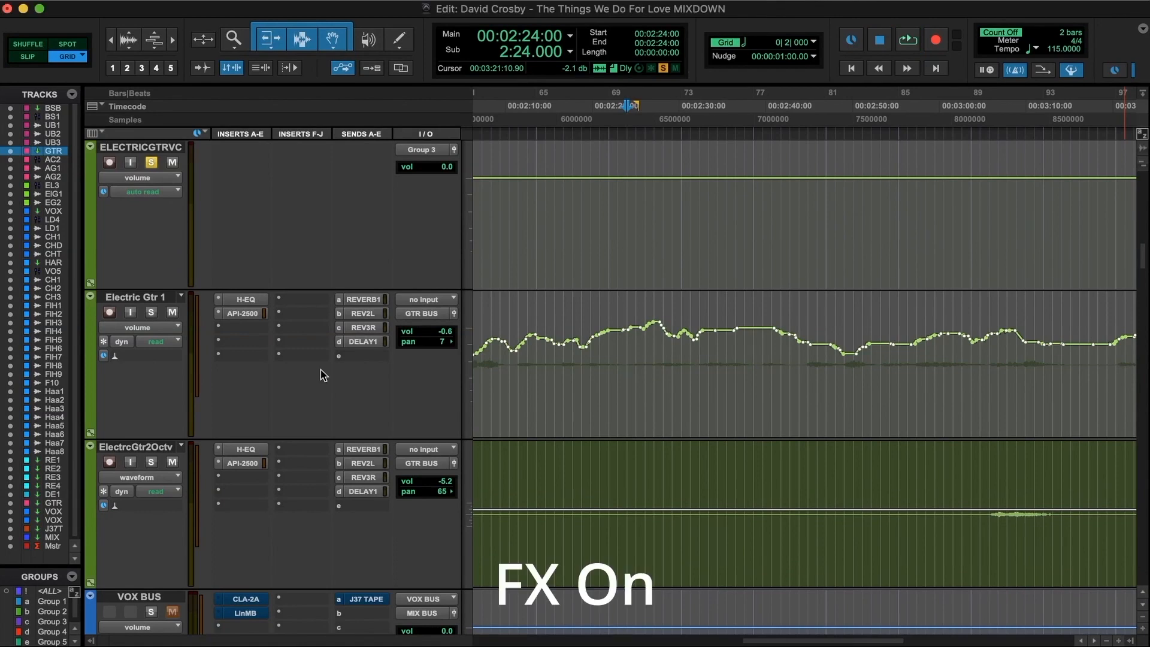
key(space)
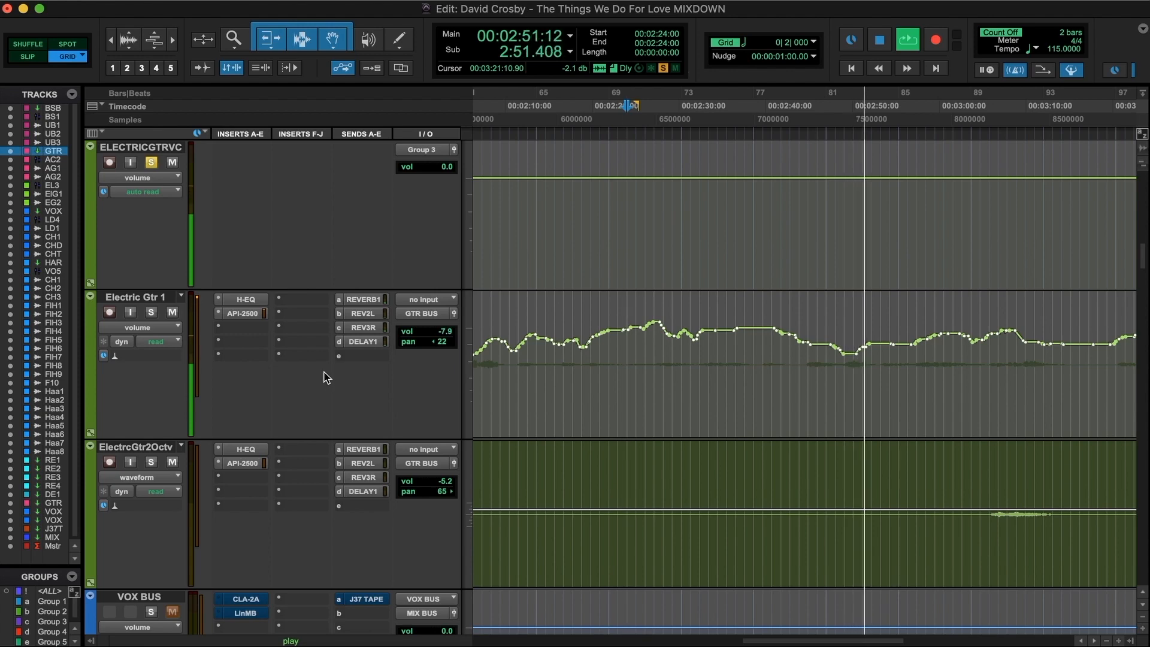
key(space)
Examine the API-2500 compressor during playback and the H-EQ curve on Electric Gtr 1
click(243, 313)
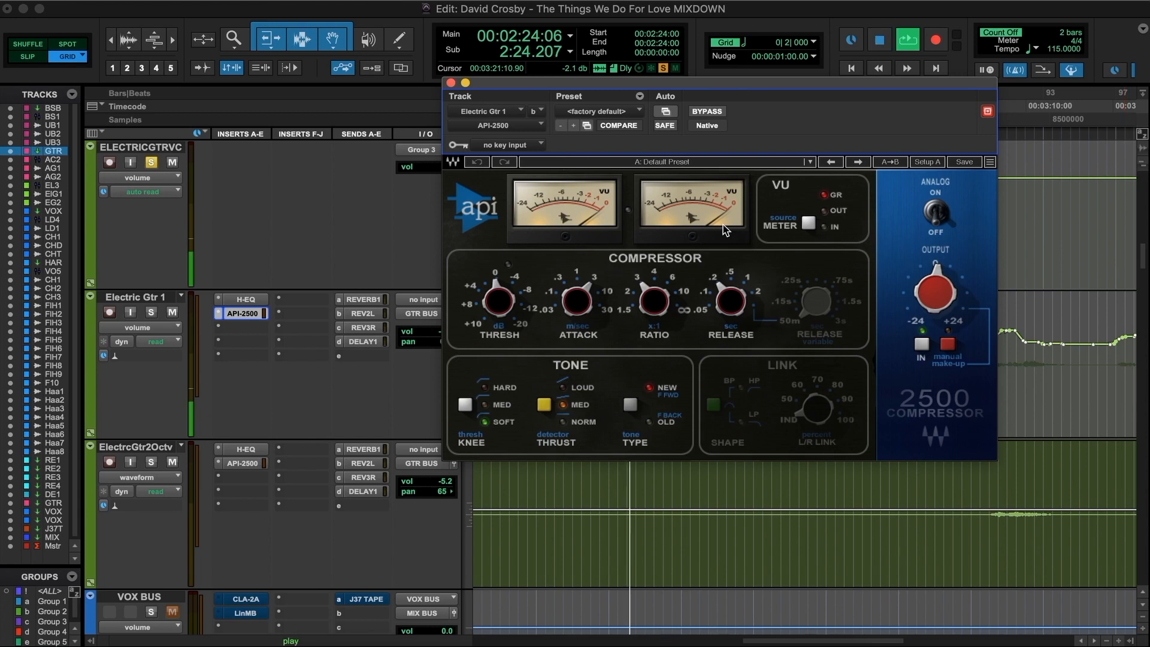
drag(776, 89, 379, 114)
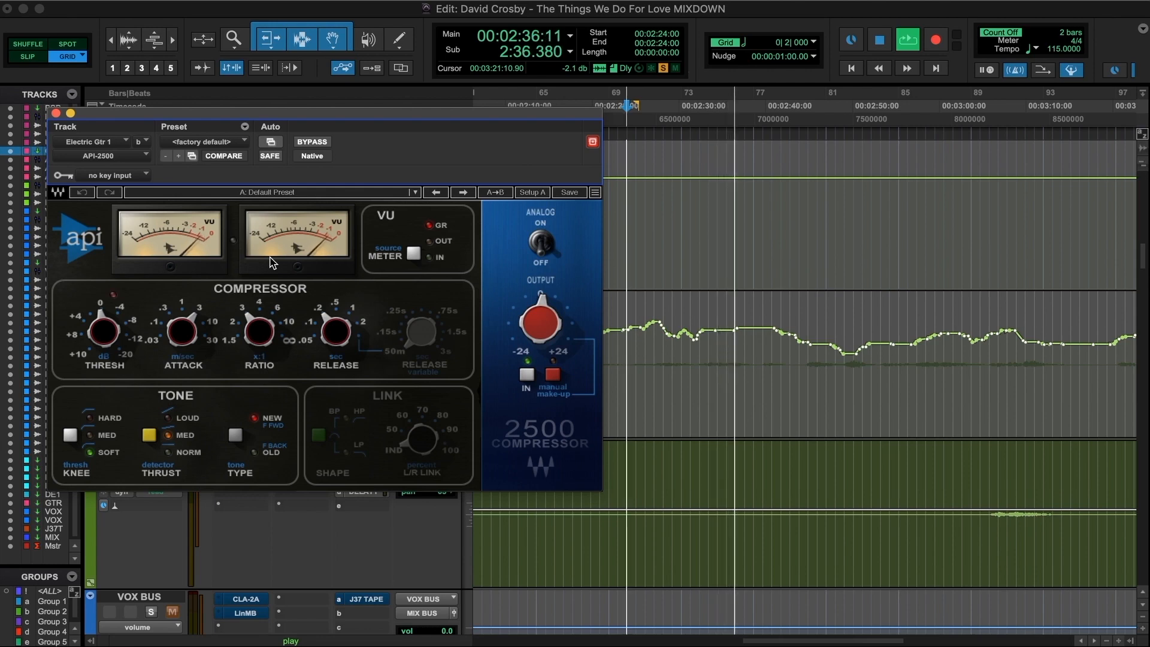
click(56, 113)
key(space)
click(245, 299)
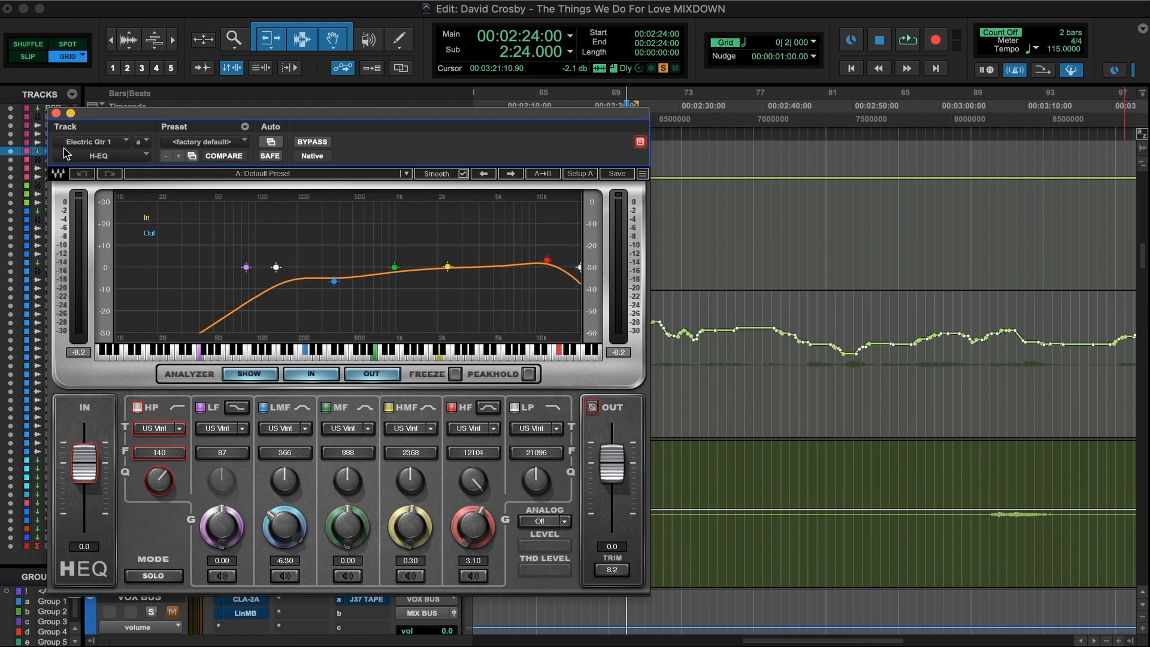
click(56, 113)
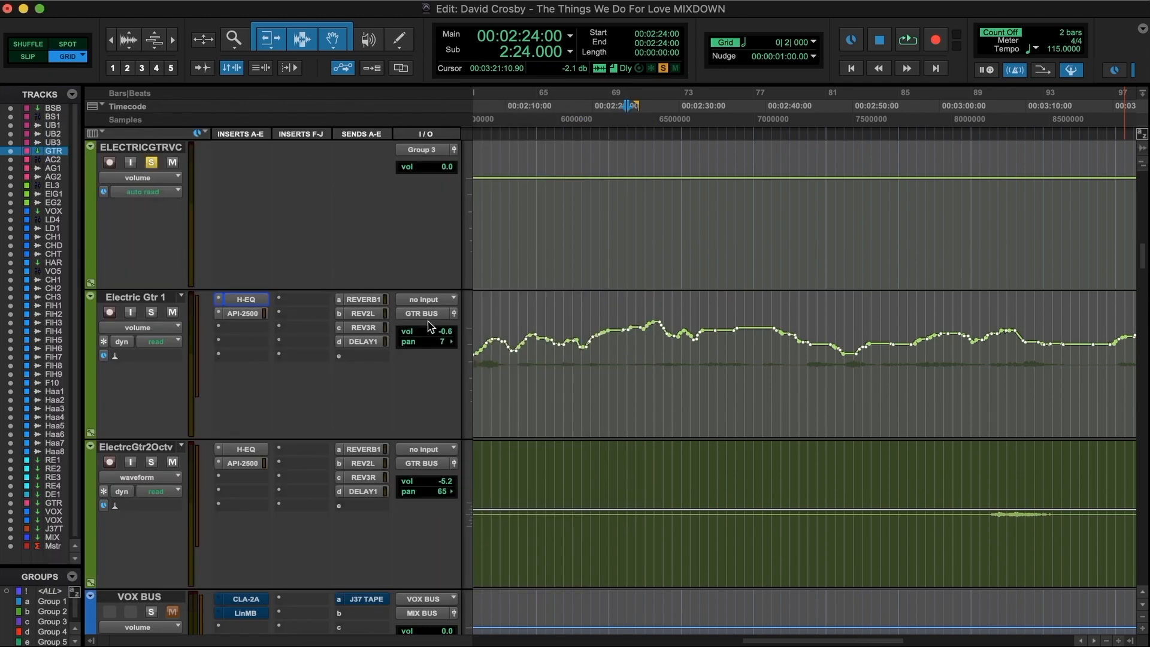
Listen to both electric guitars, moving playback to 03:03:19 to examine the H-EQ curve on ElectrcGtr2Octv
key(space)
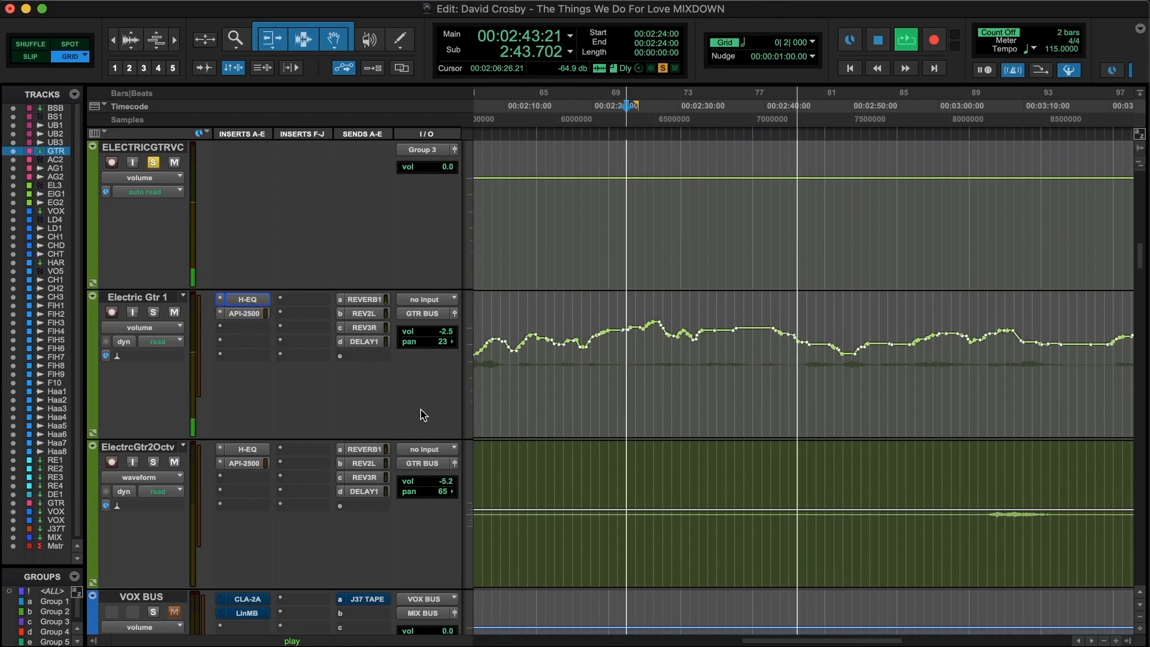
click(969, 152)
key(space)
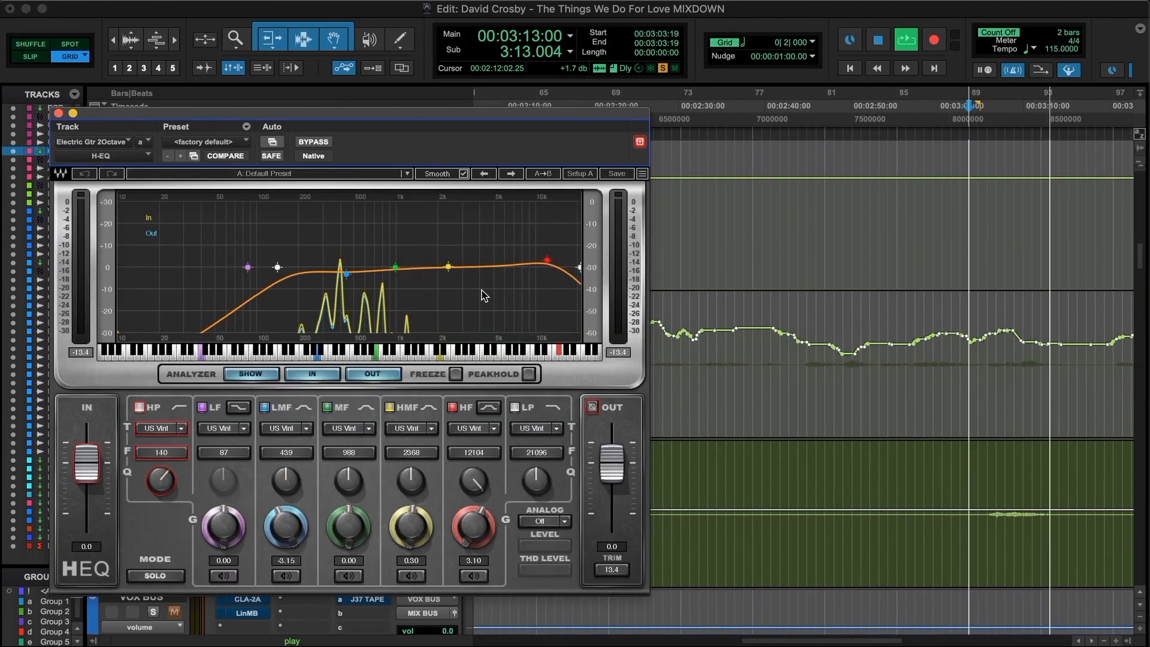
key(super+w)
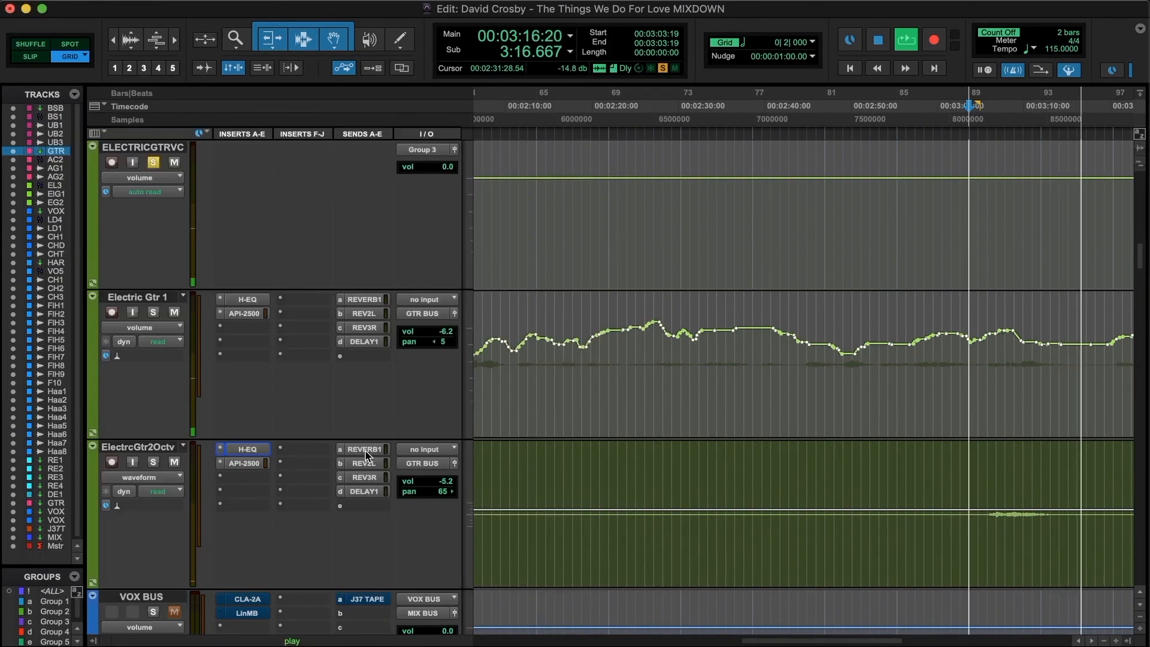
key(space)
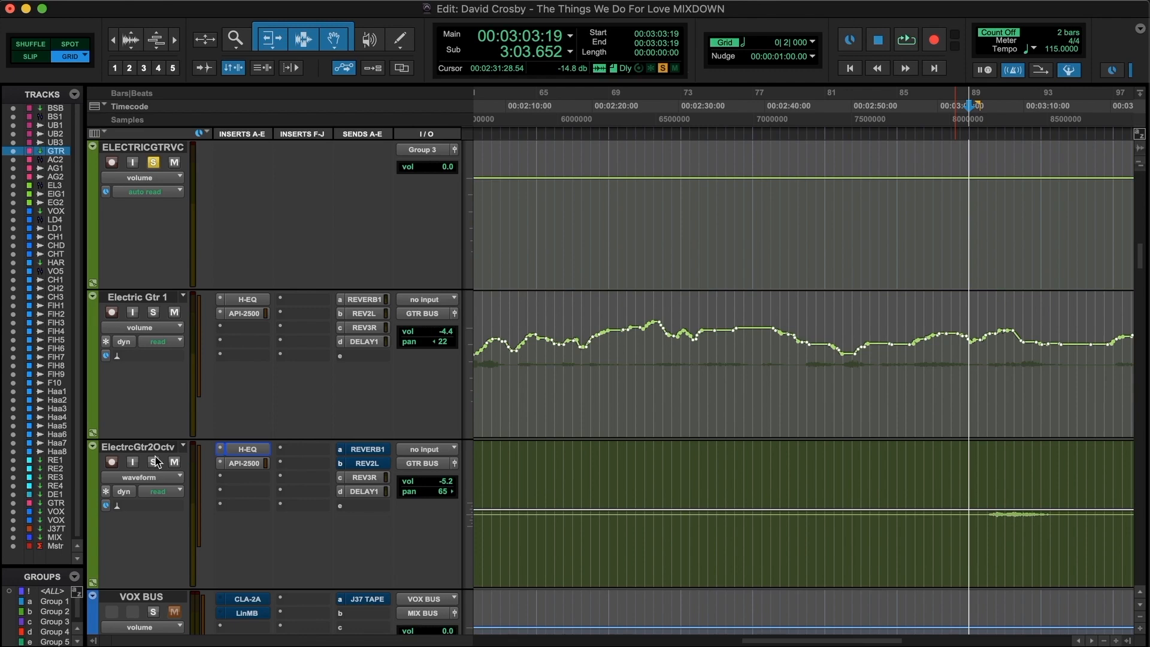
Listen to ElectrcGtr2Octv soloed with its sends muted and check its API-2500 compressor settings
key(space)
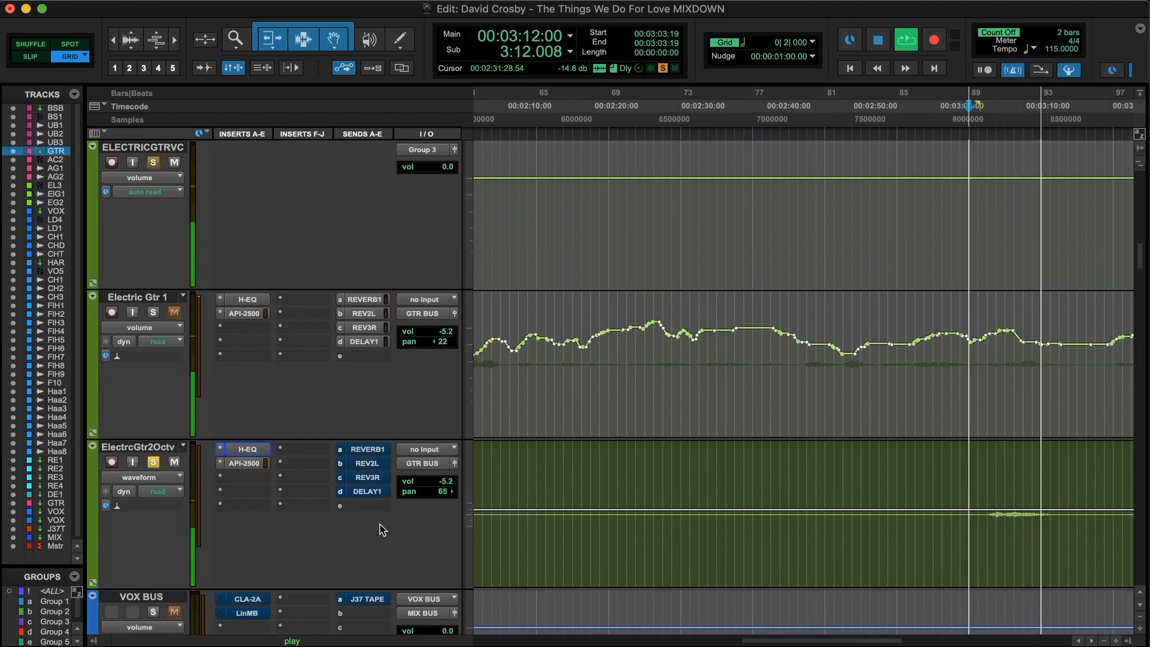
key(space)
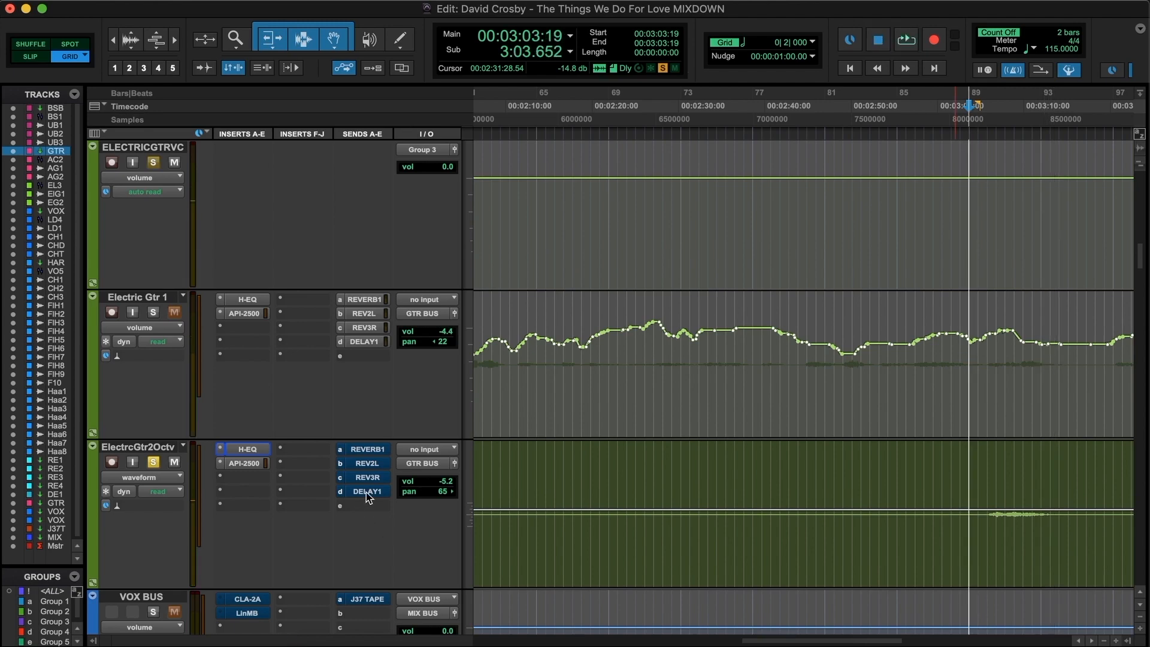
key(space)
click(244, 463)
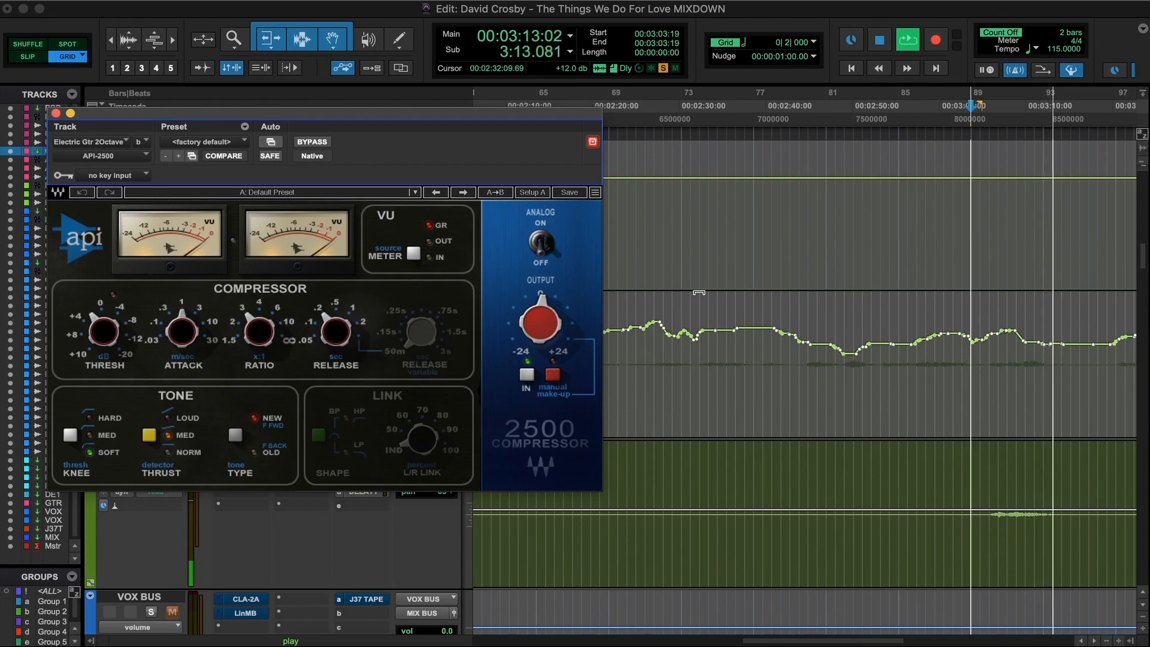
click(57, 115)
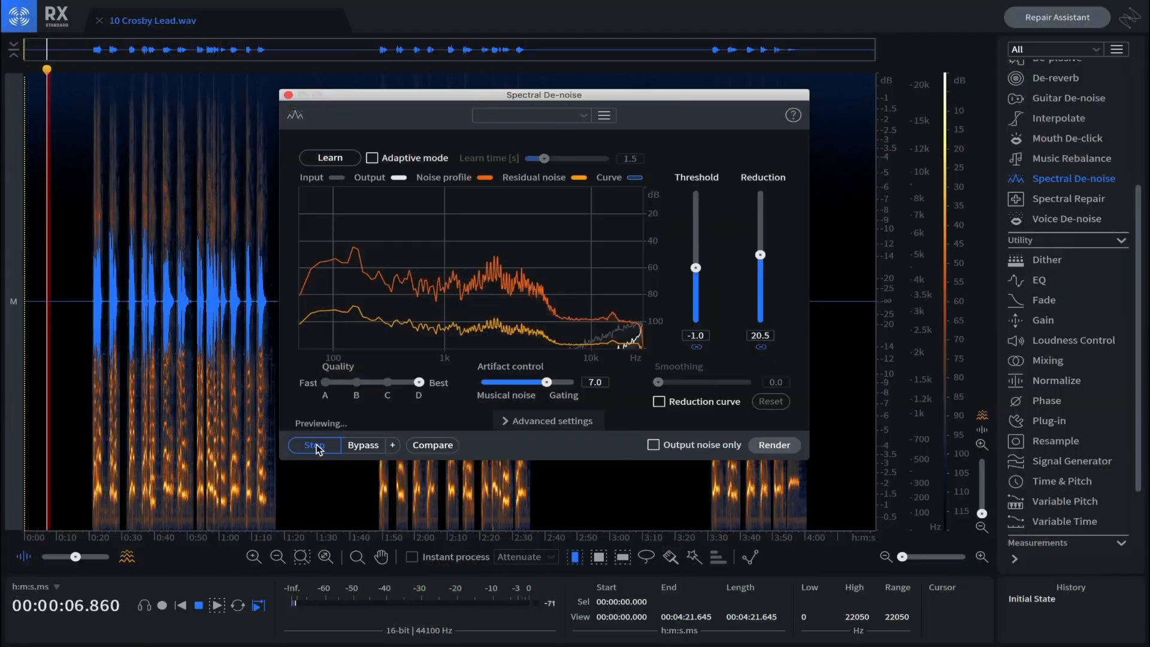
In RX, render Spectral De-noise on 10 Crosby Lead.wav with threshold -1.0, reduction 20.5 and artifact control 7.0
click(773, 445)
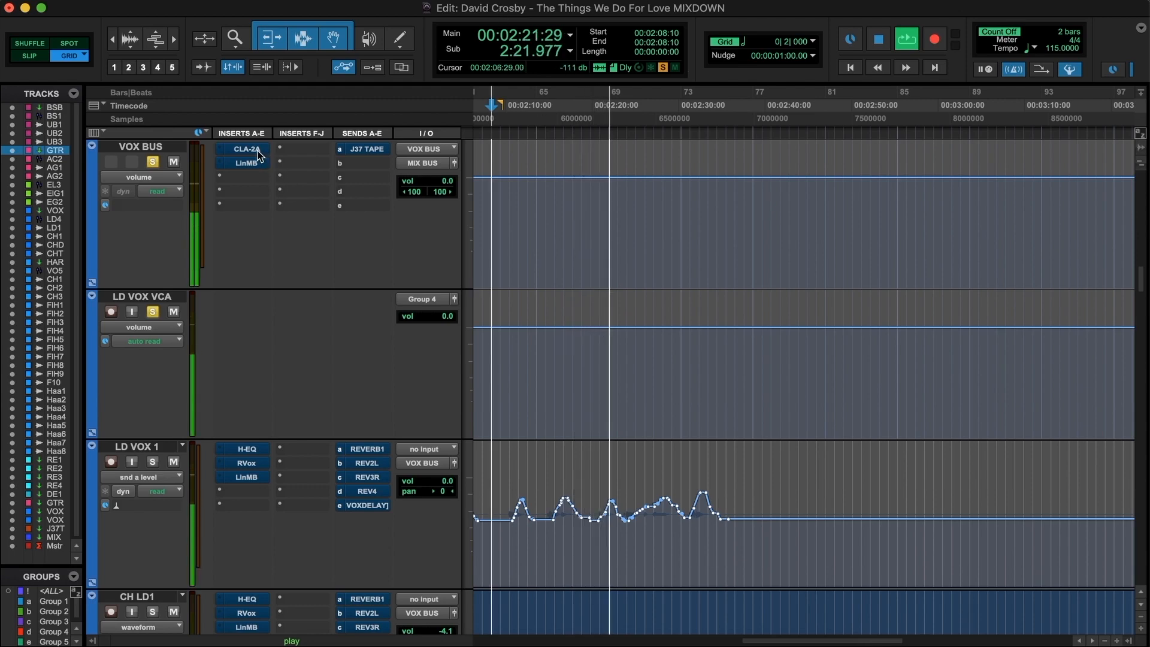
Stop the vocal playback and examine the H-EQ, RVox and LinMB insert settings on LD VOX 1 in Pro Tools
key(space)
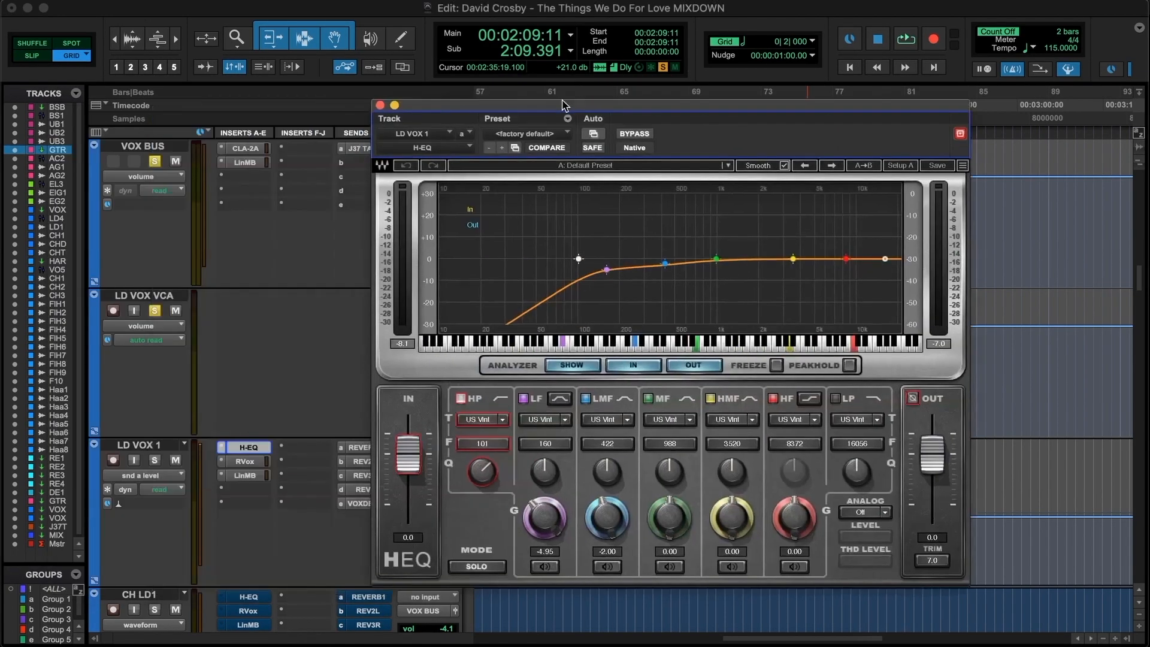
drag(550, 109, 605, 101)
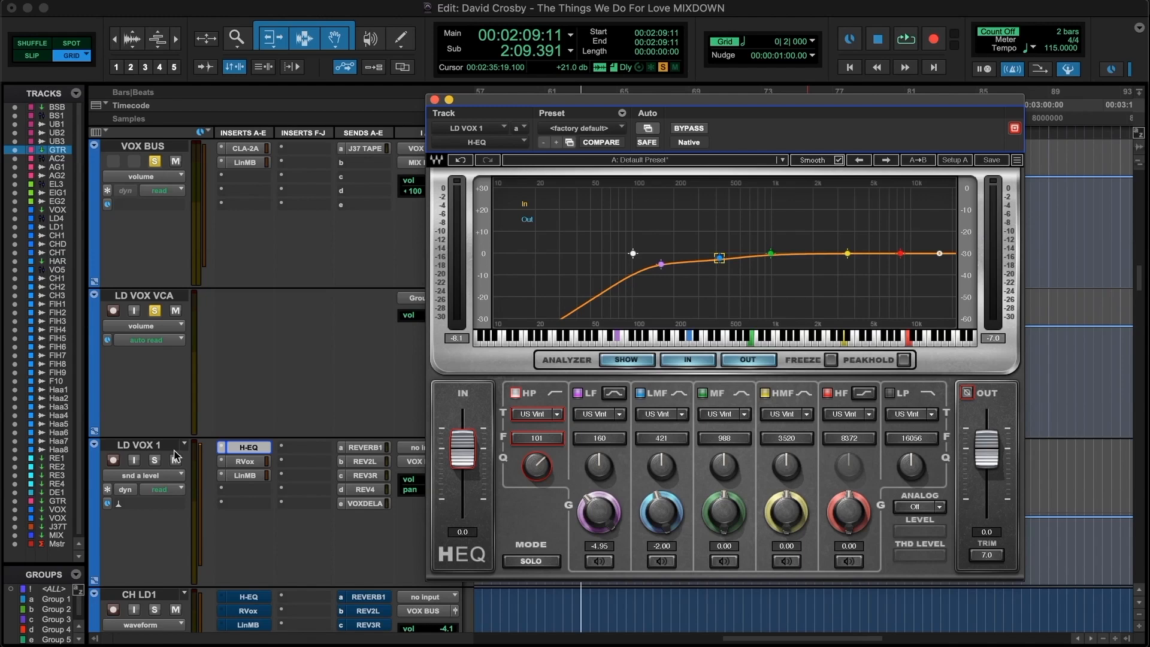
click(238, 464)
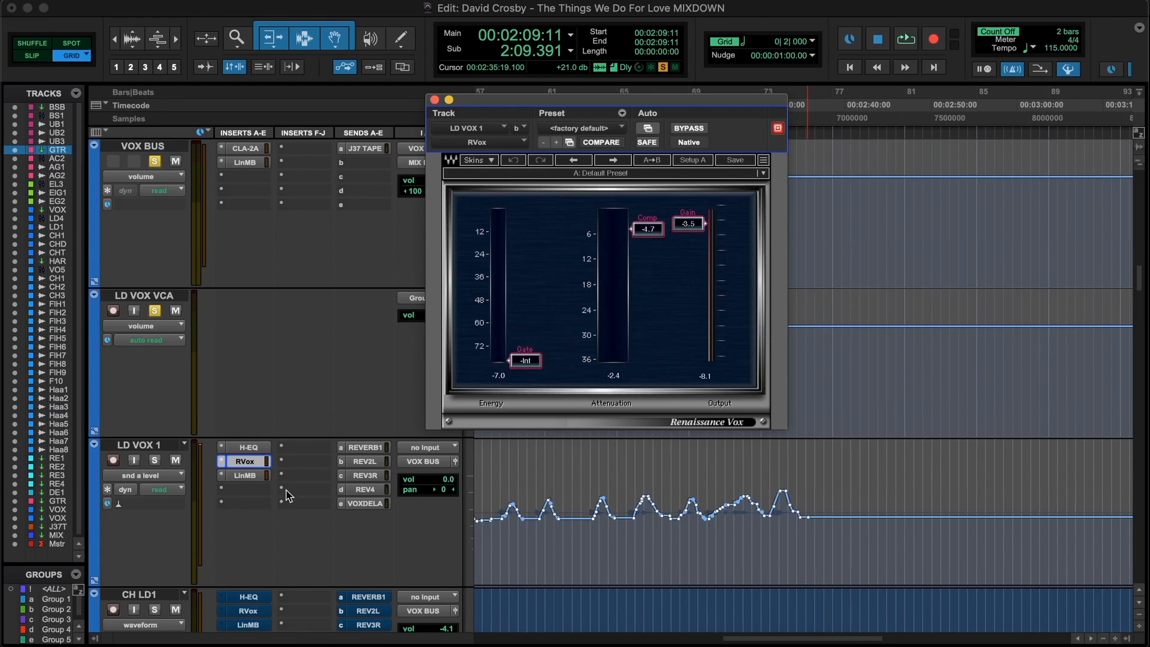
click(254, 476)
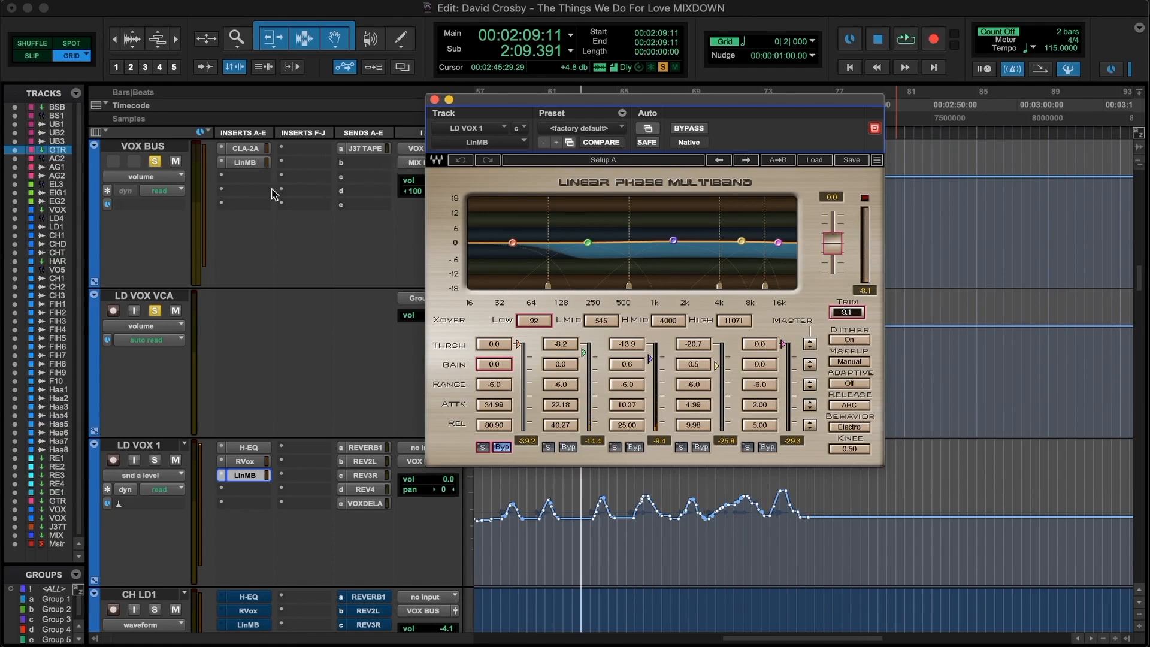
drag(557, 100, 412, 152)
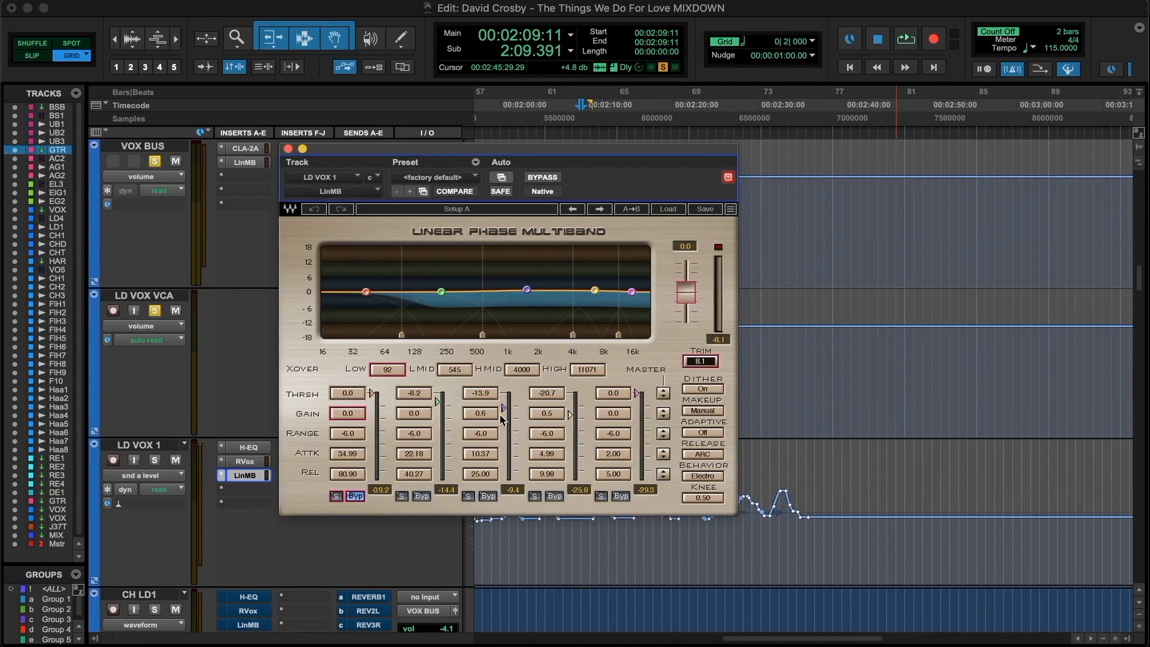
click(288, 149)
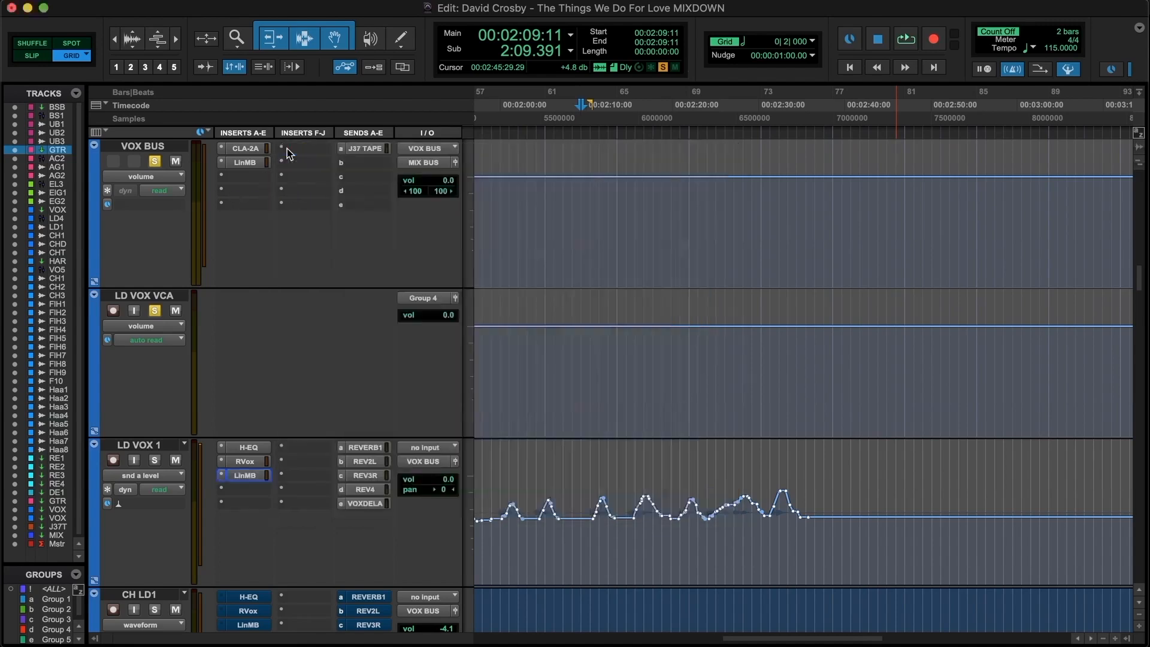
Examine the levels of LD VOX 1's sends to REVERB1, REV2L, REV3R, REV4, VOX DELAY and VOX DISTORTION
click(372, 450)
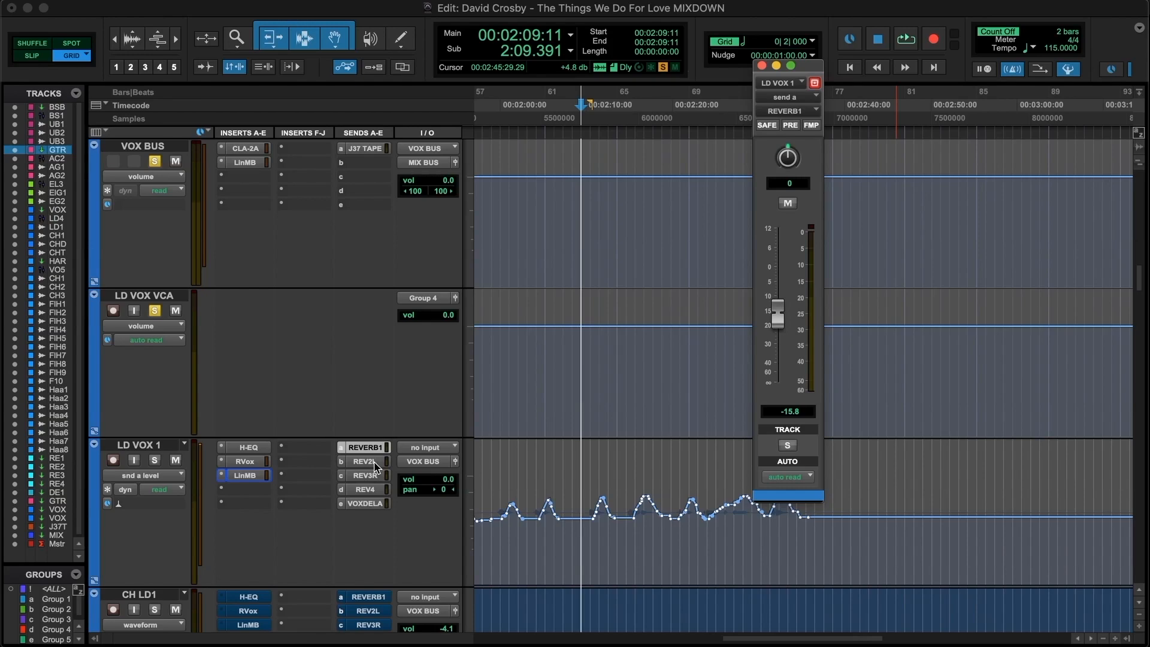
click(373, 464)
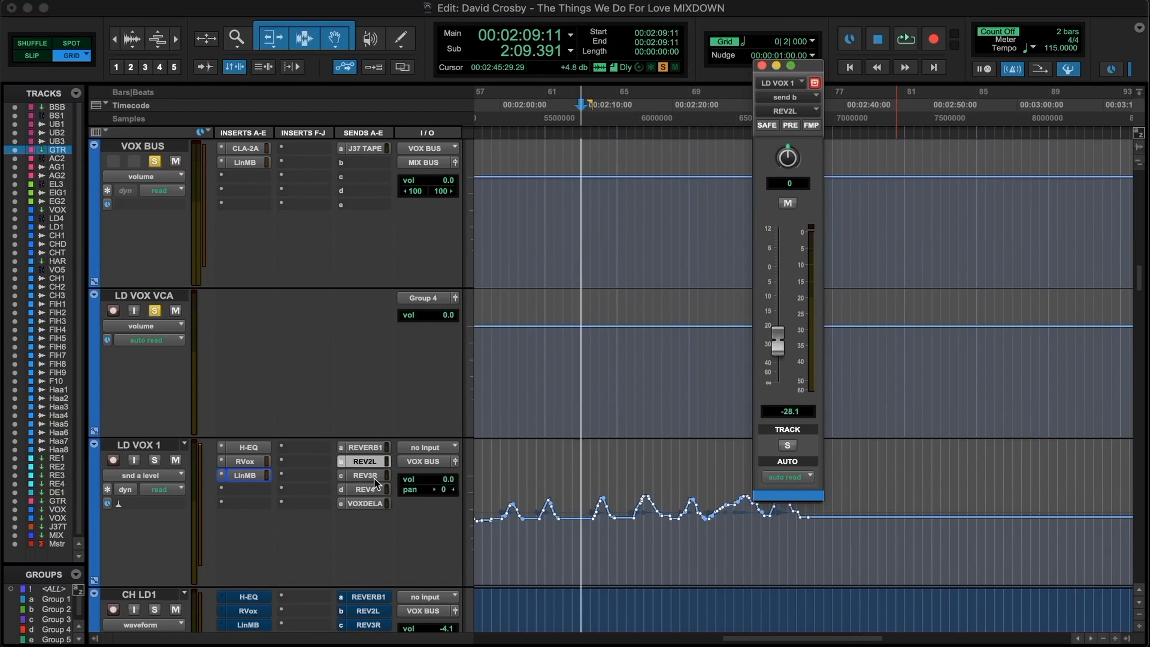
click(372, 475)
click(375, 490)
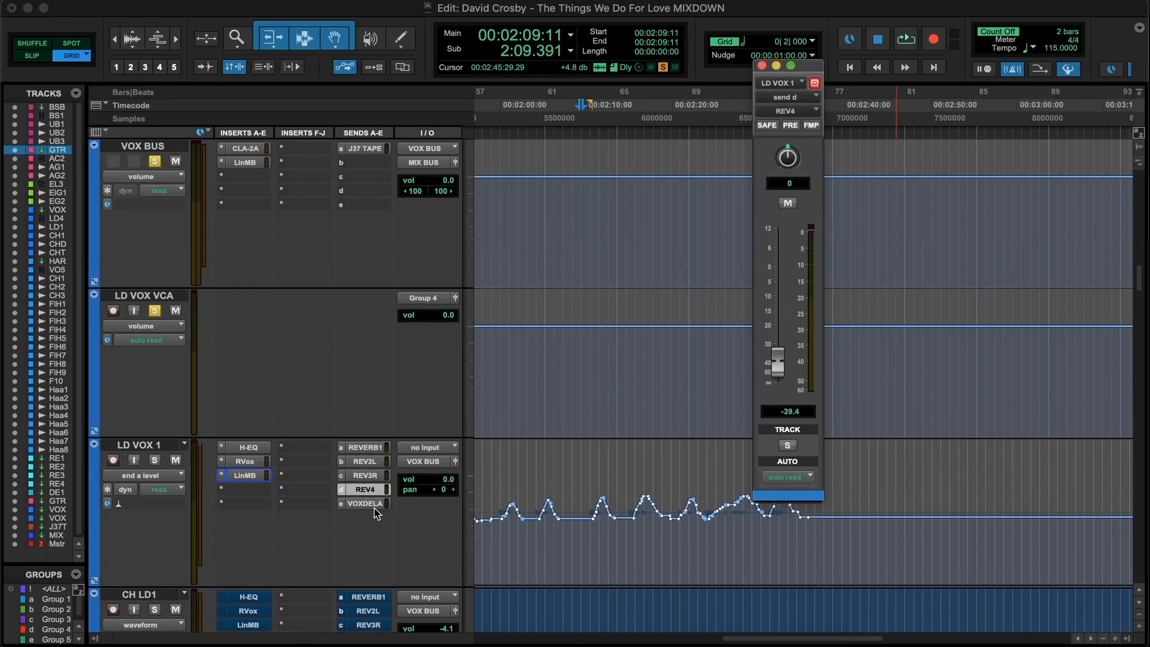
click(373, 506)
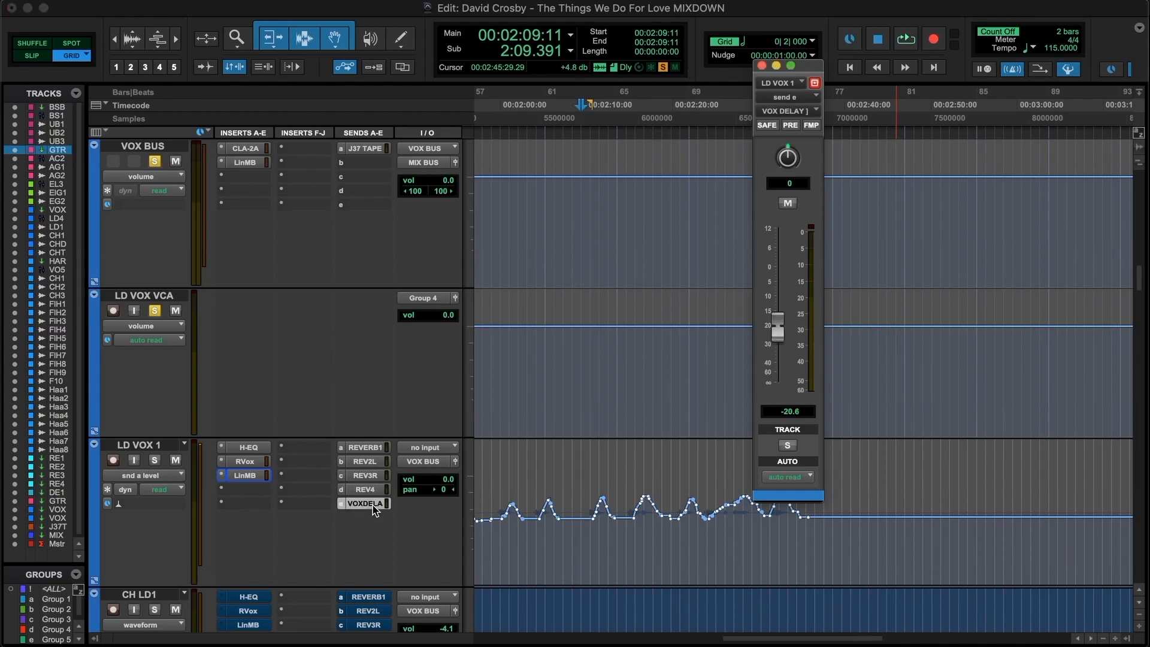
key(super+=)
click(796, 280)
scroll(596, 392, down, 5)
key(super+=)
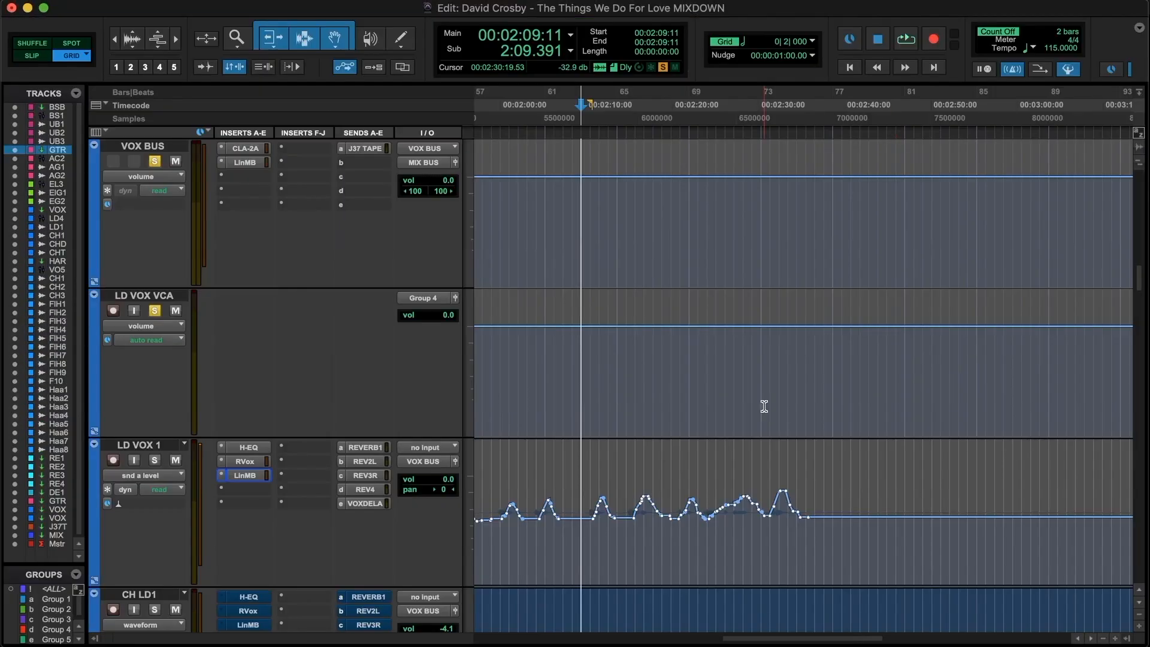
Display the VOX DISTORTION send level automation on LD VOX 1 and examine it across the whole song
click(144, 475)
mouse_move(254, 477)
mouse_move(240, 543)
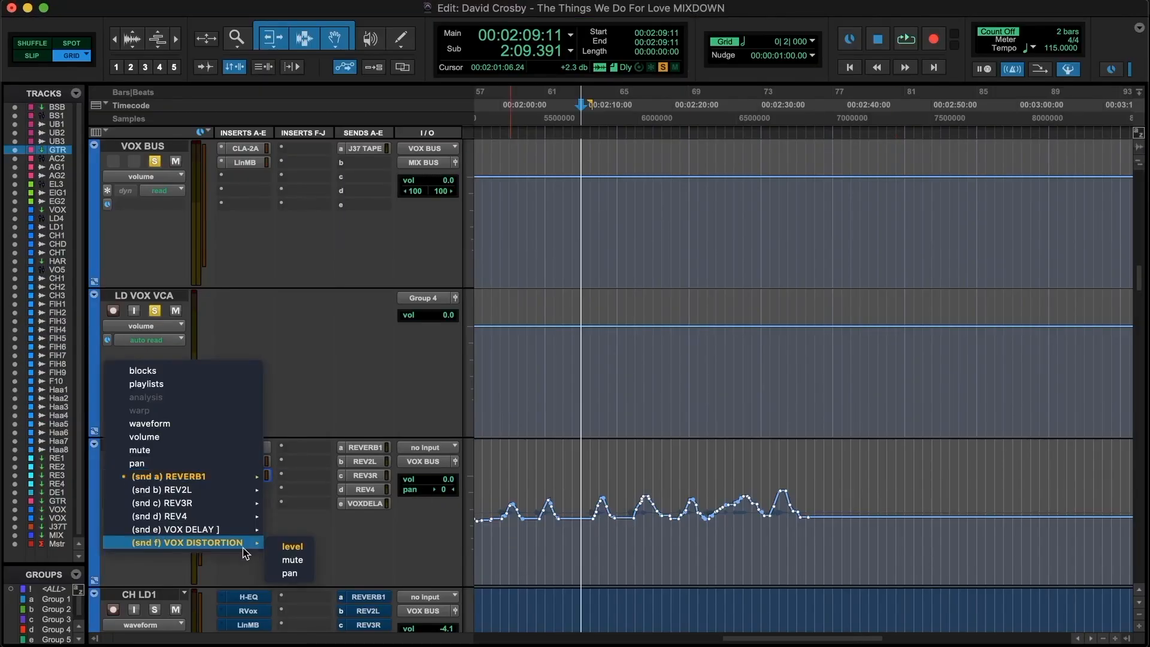
click(293, 544)
key(t)
key(t)
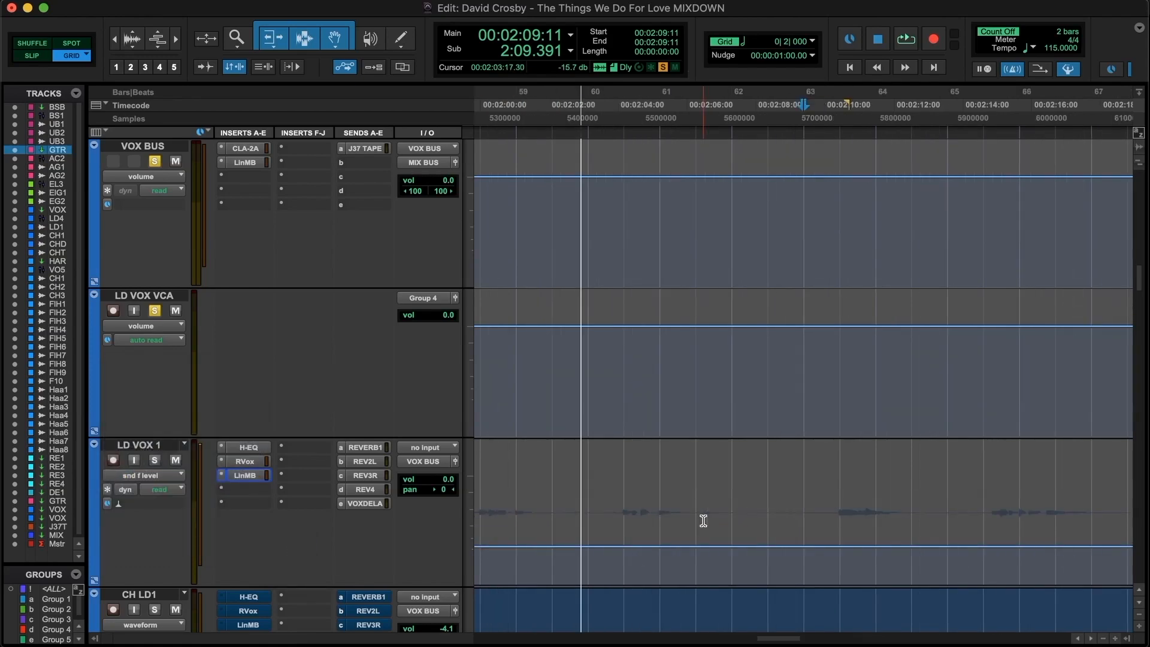
key(r)
key(r)
key(r)
key(r)
key(r)
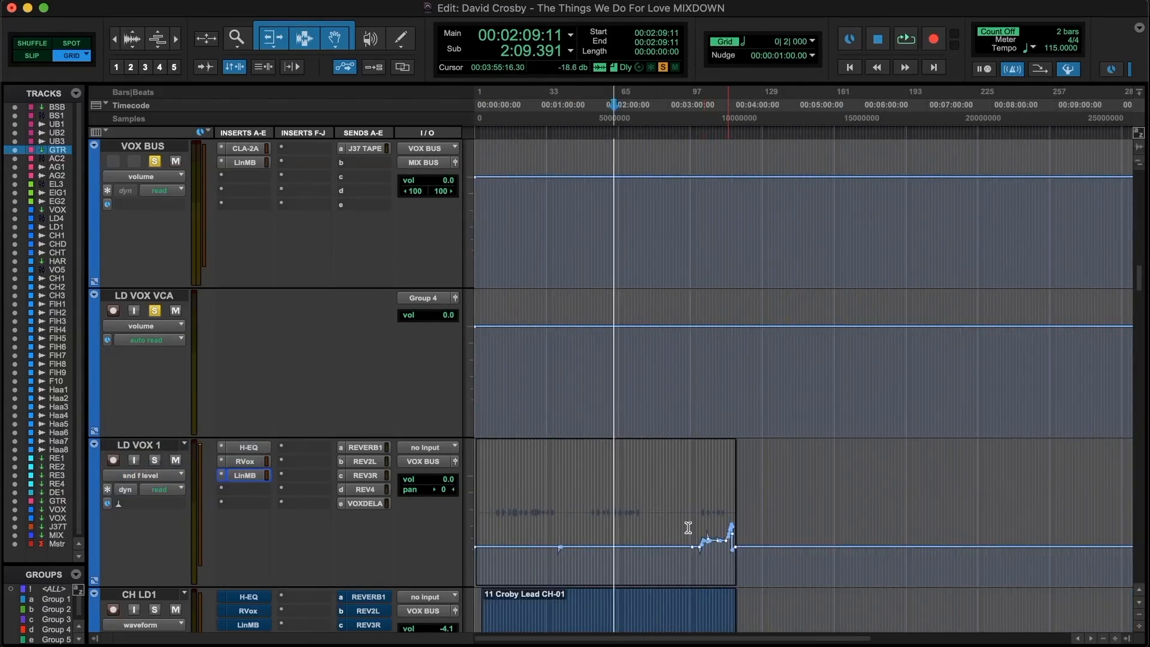
key(t)
key(t)
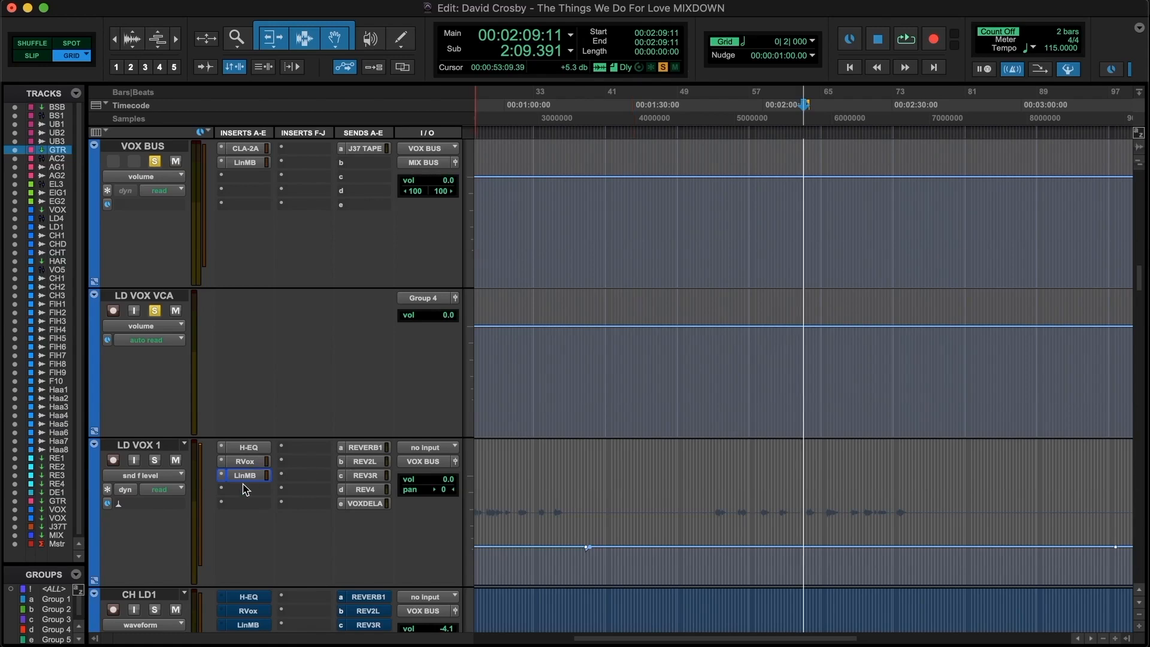
Show the REVERB1 send level automation on the LD VOX 1 track
click(169, 481)
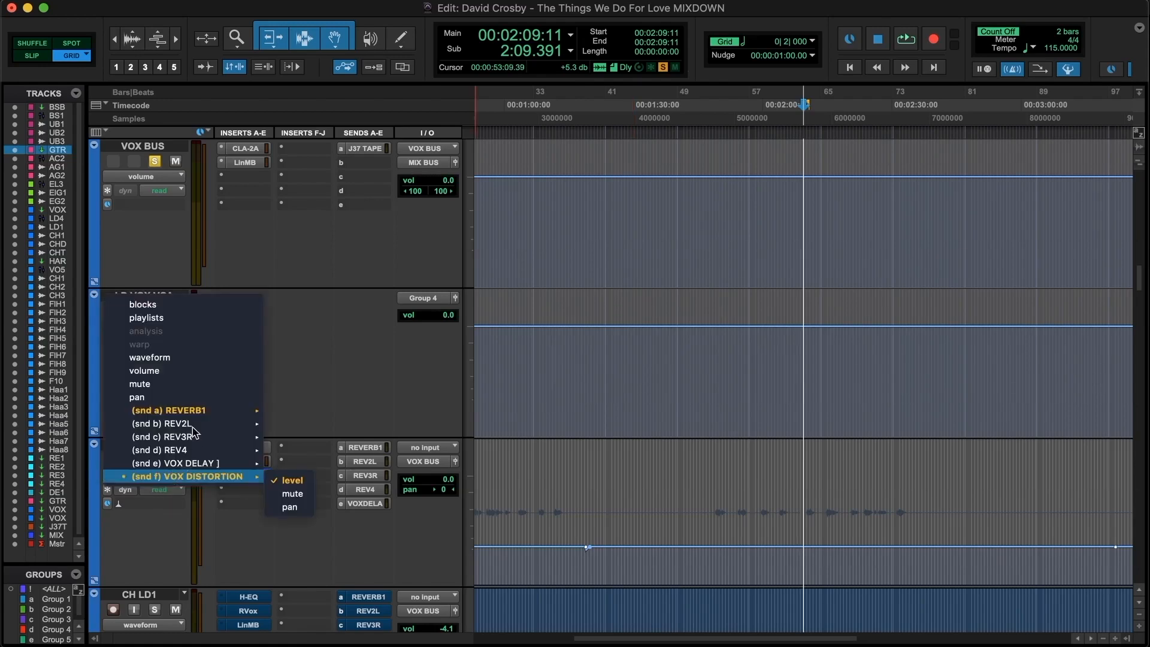
mouse_move(216, 411)
click(292, 414)
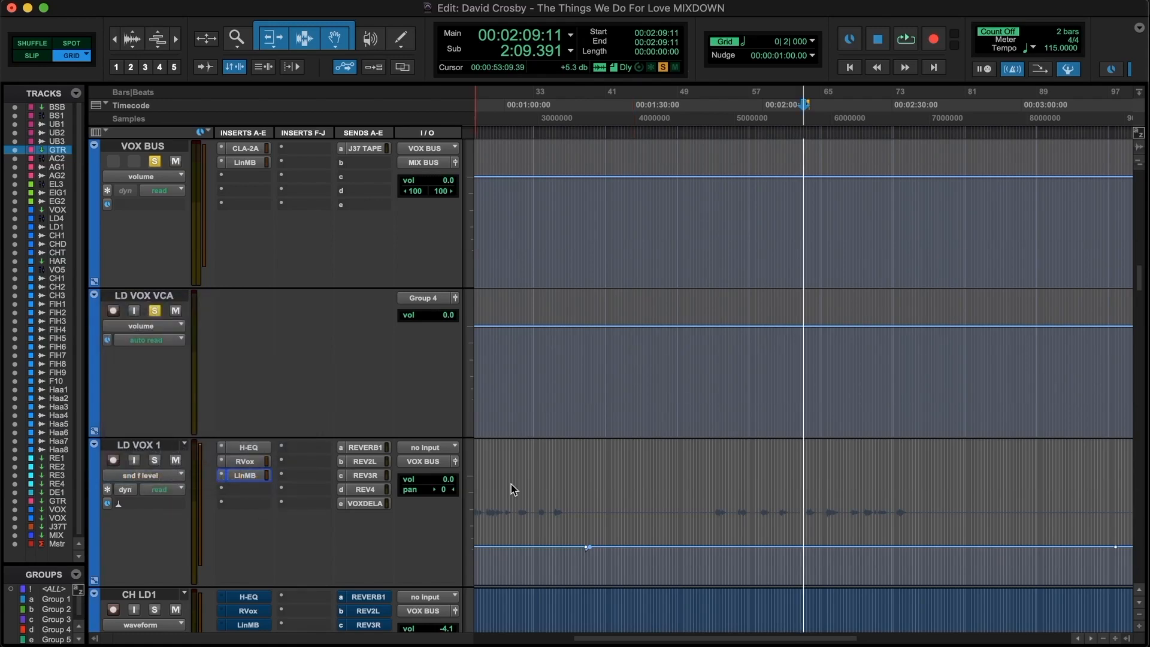
Compare the lead vocal by ear with LD VOX 1's H-EQ, RVox and LinMB inserts bypassed and active
key(space)
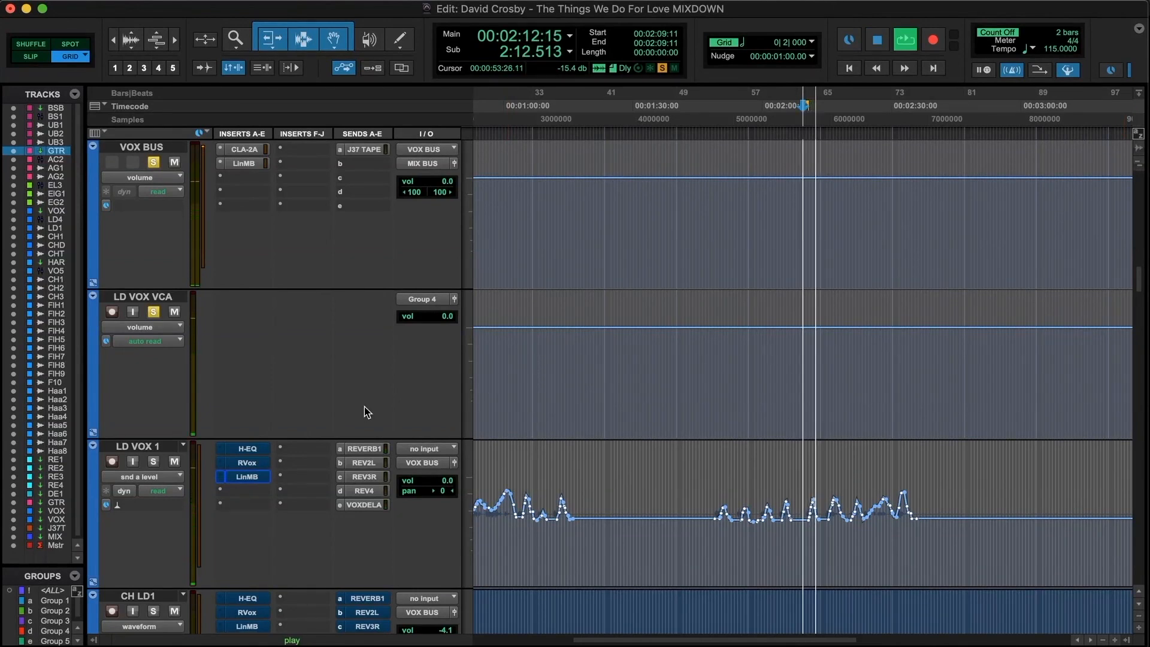
key(space)
super+click(247, 476)
key(space)
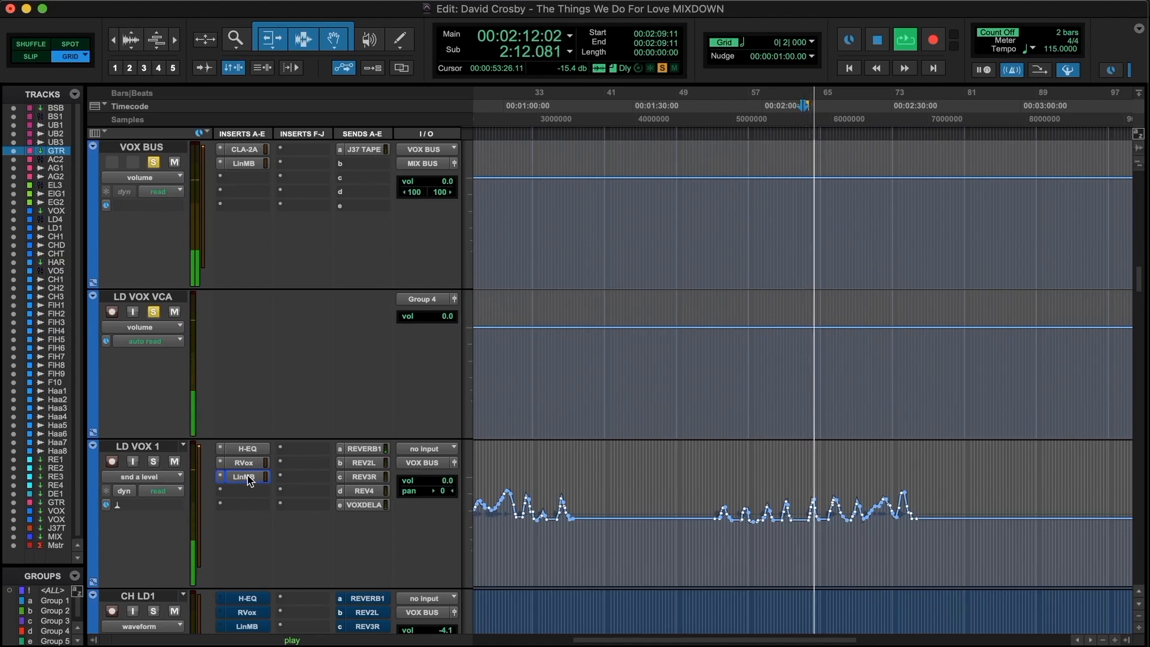
key(space)
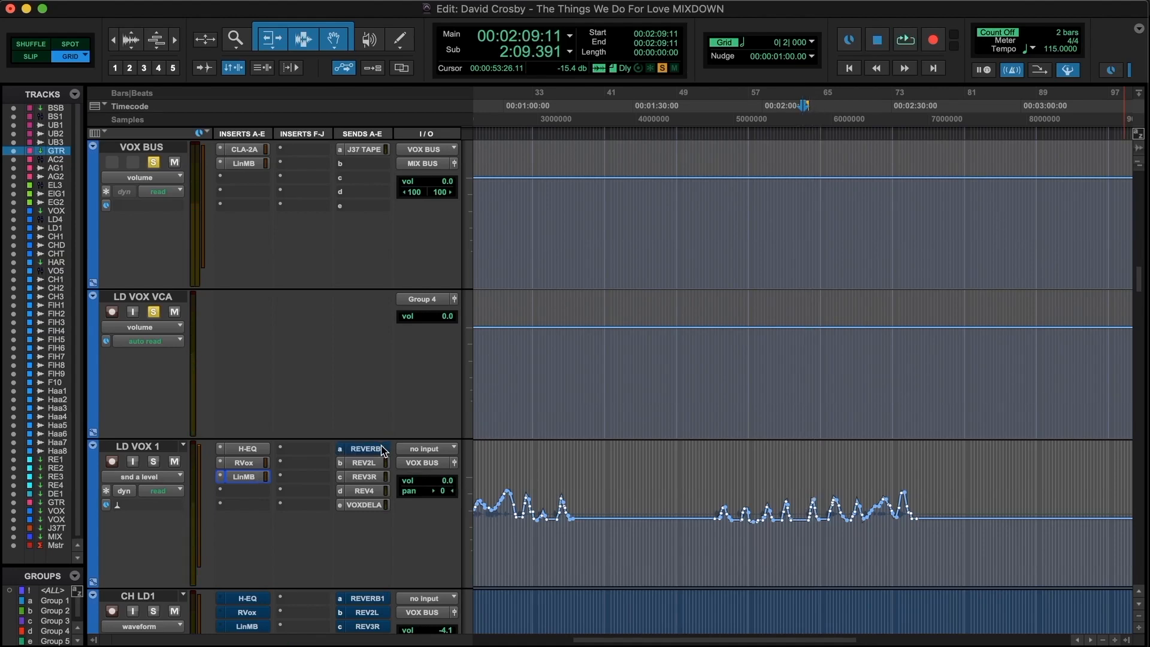
Compare the lead vocal by ear with LD VOX 1's REVERB1 send muted and unmuted
key(space)
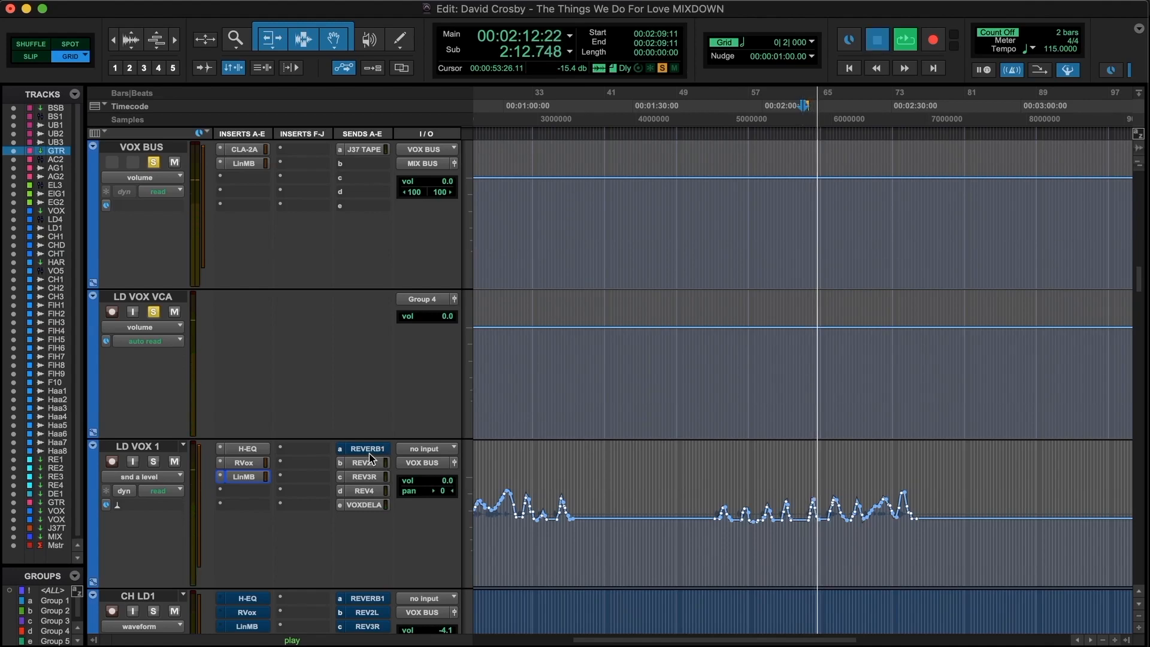
key(space)
key(space)
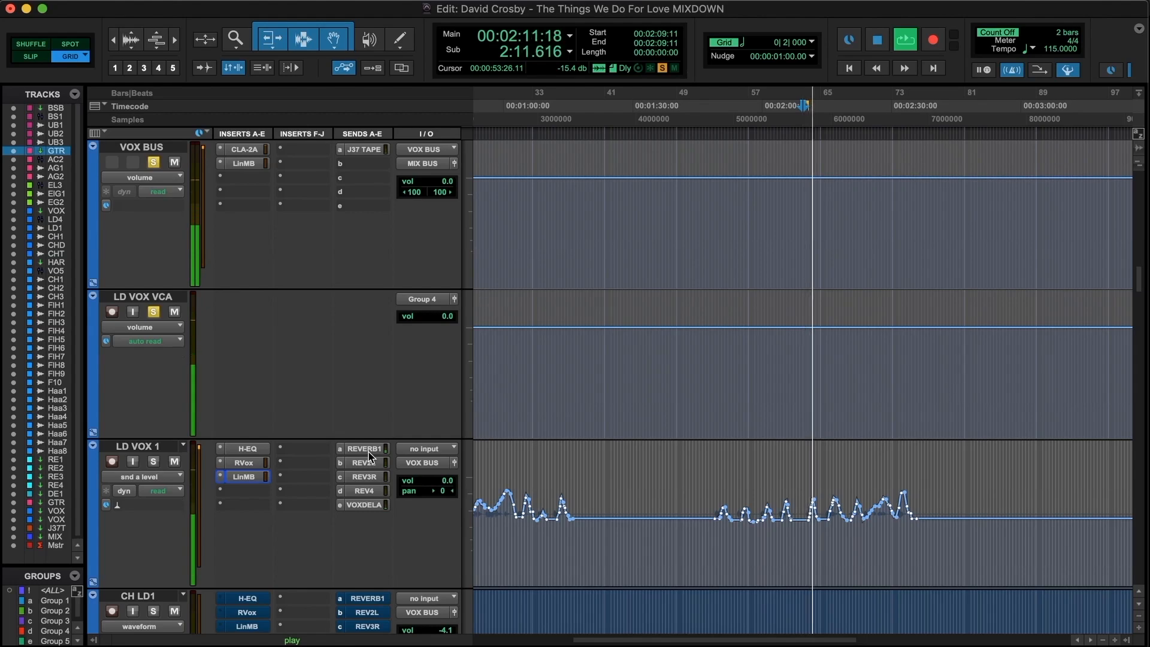
key(space)
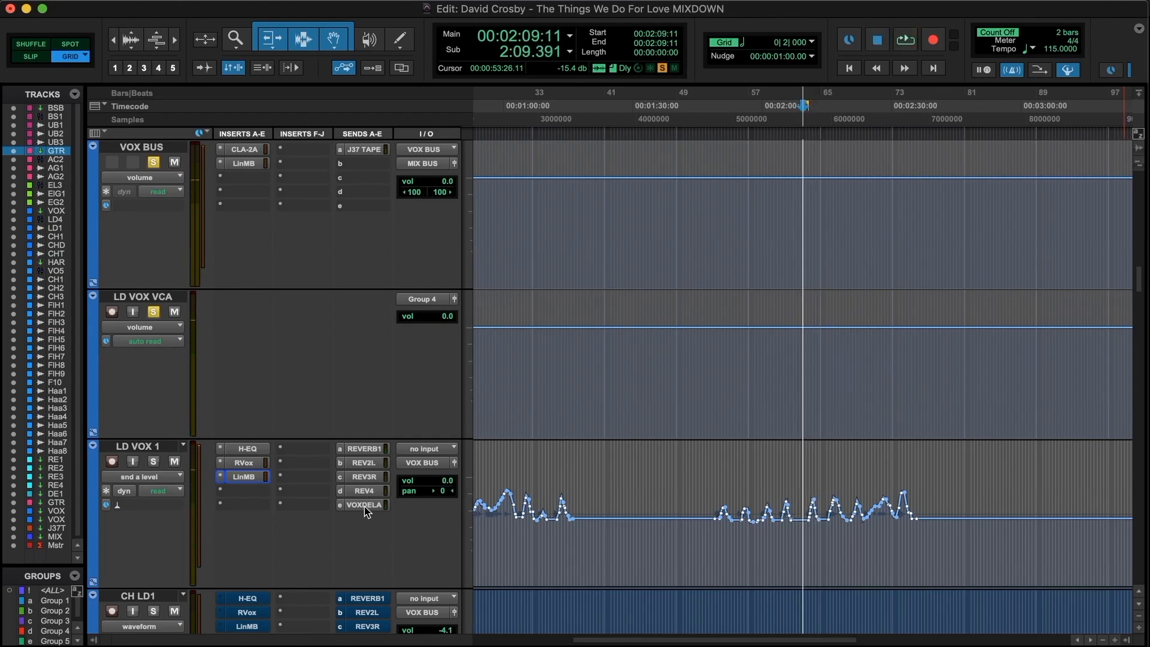
Compare the lead vocal by ear with LD VOX 1's VOX DISTORTION send muted and unmuted
key(super+equal)
ctrl+super+click(790, 280)
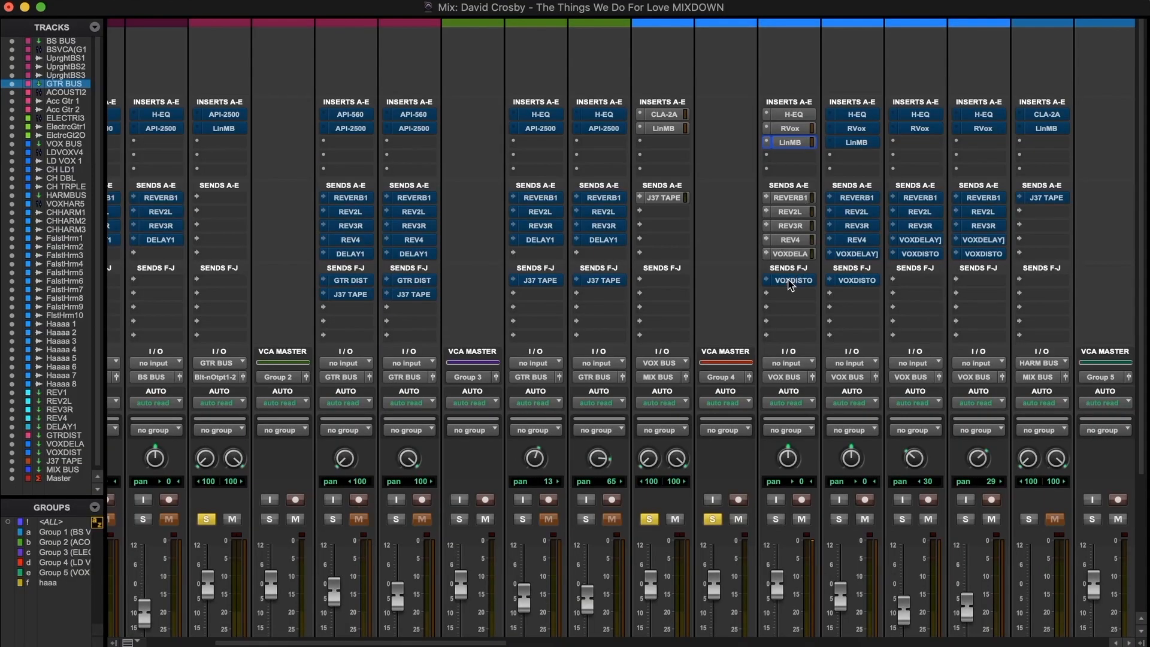
key(space)
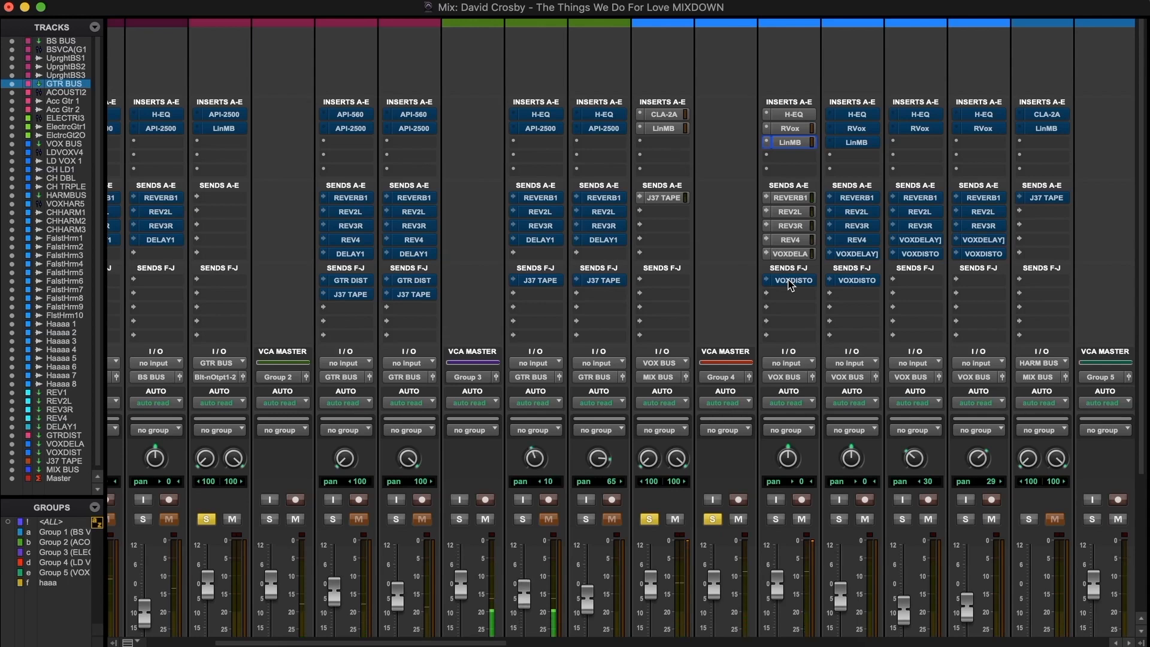
ctrl+super+click(790, 281)
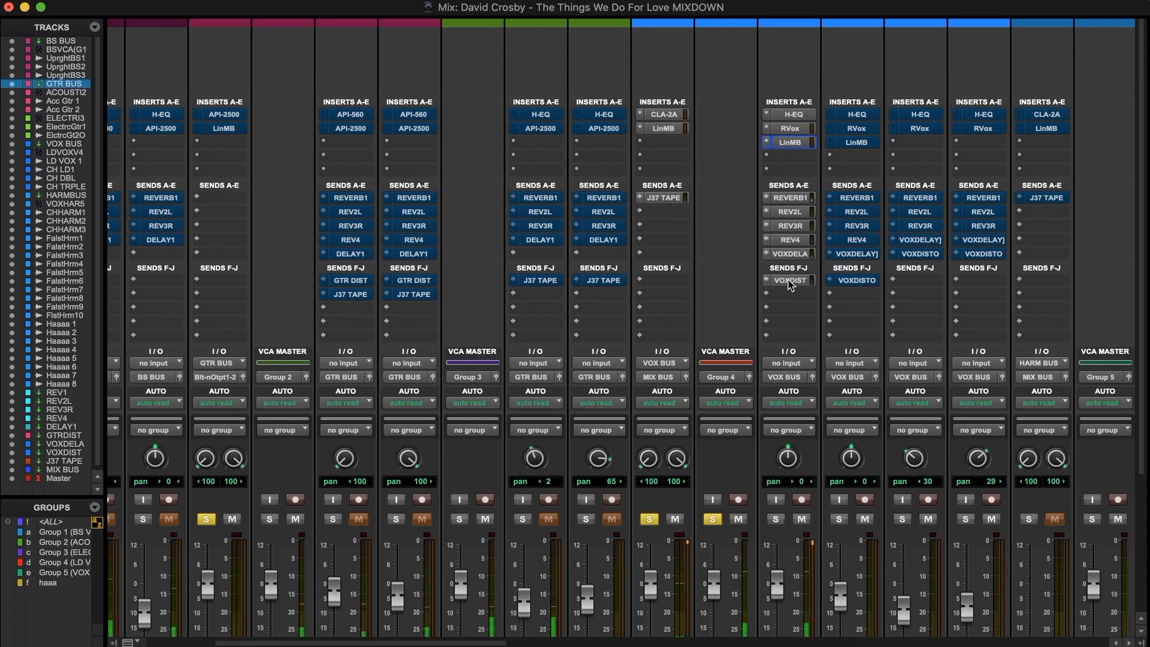
key(super+equal)
key(space)
Compare the lead vocal by ear with only the H-EQ insert on LD VOX 1 bypassed and active
key(space)
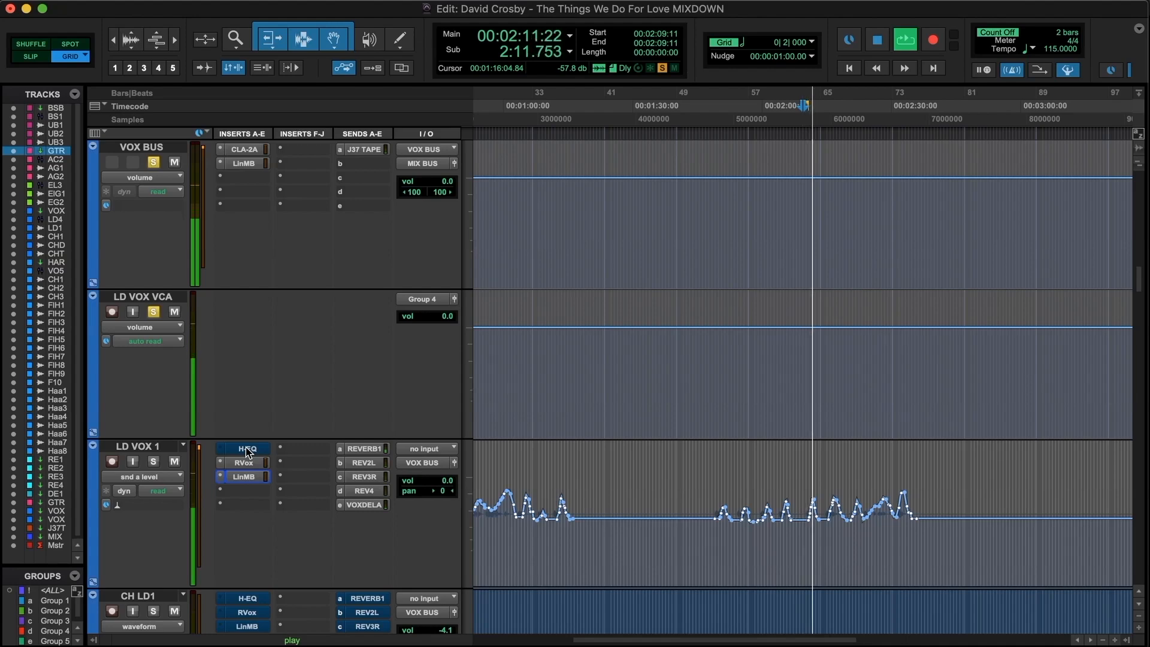
key(space)
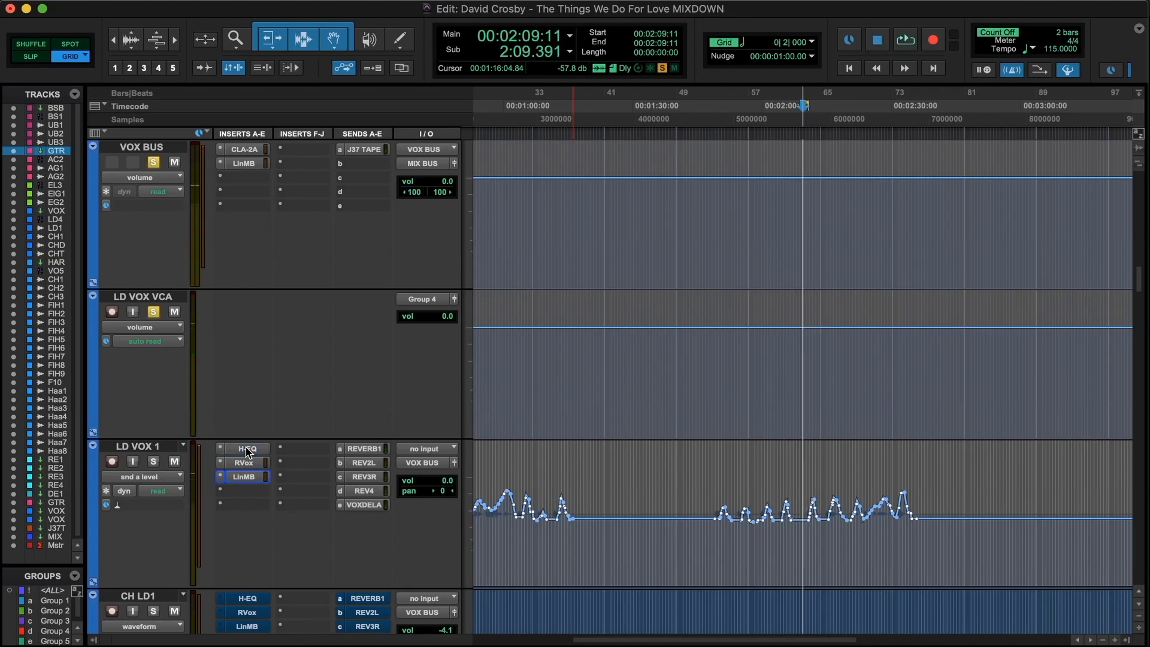
key(space)
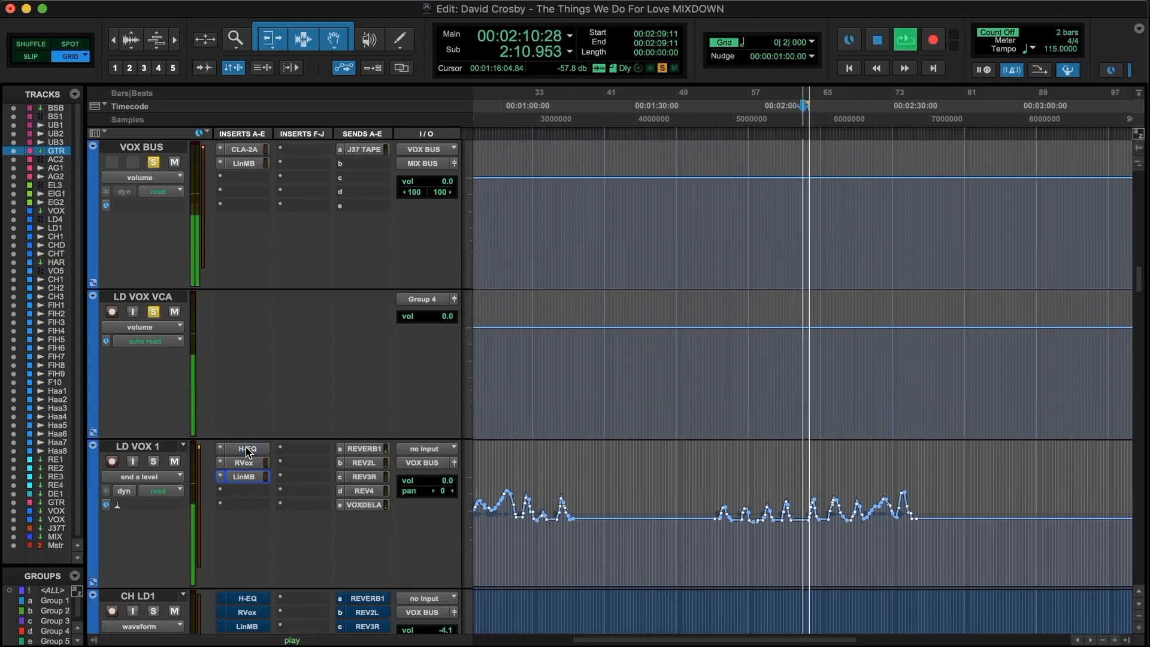
key(space)
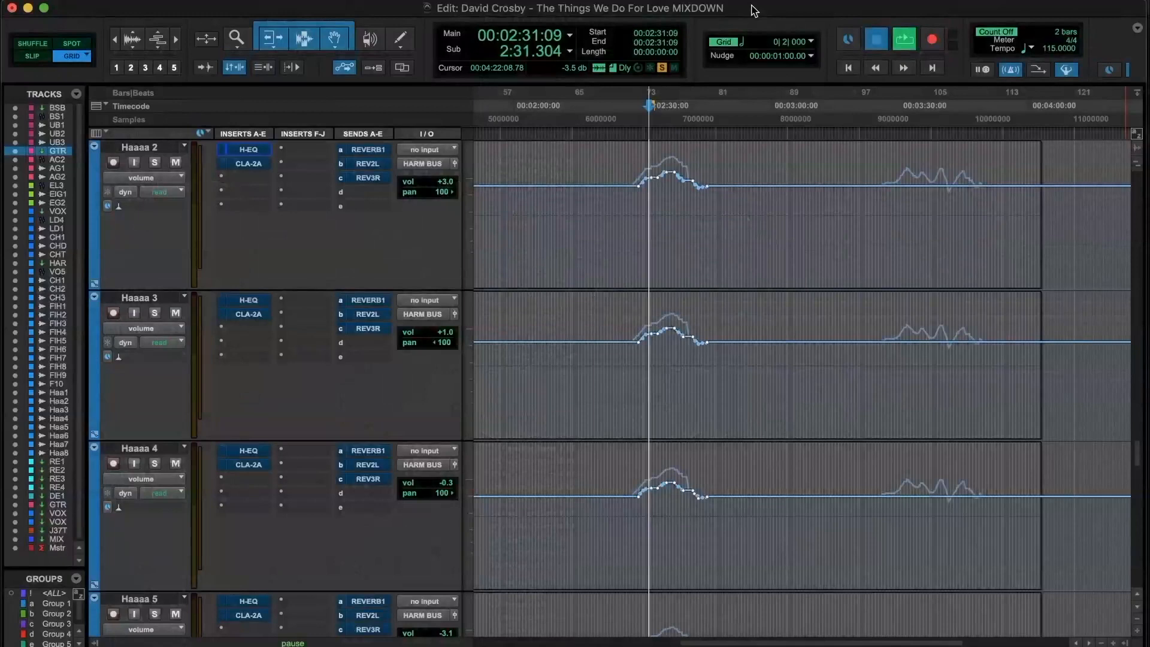
Listen to the Haaaa harmony tracks with effects off and on, and check the H-EQ curve on Haaaa 2
key(space)
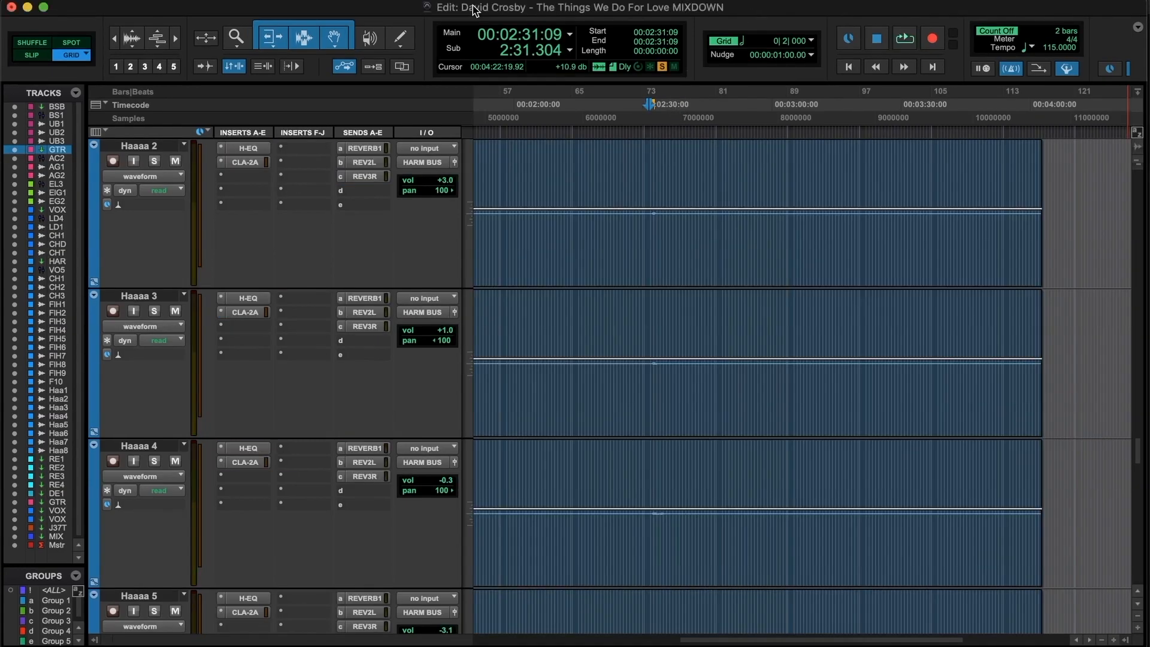
key(space)
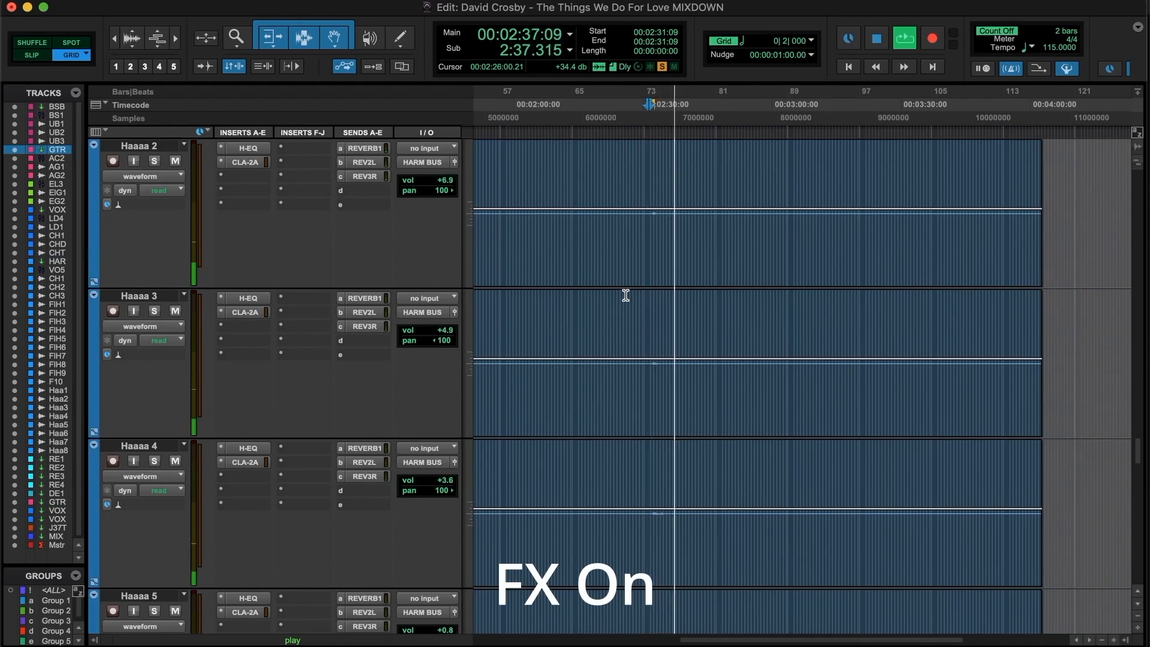
key(space)
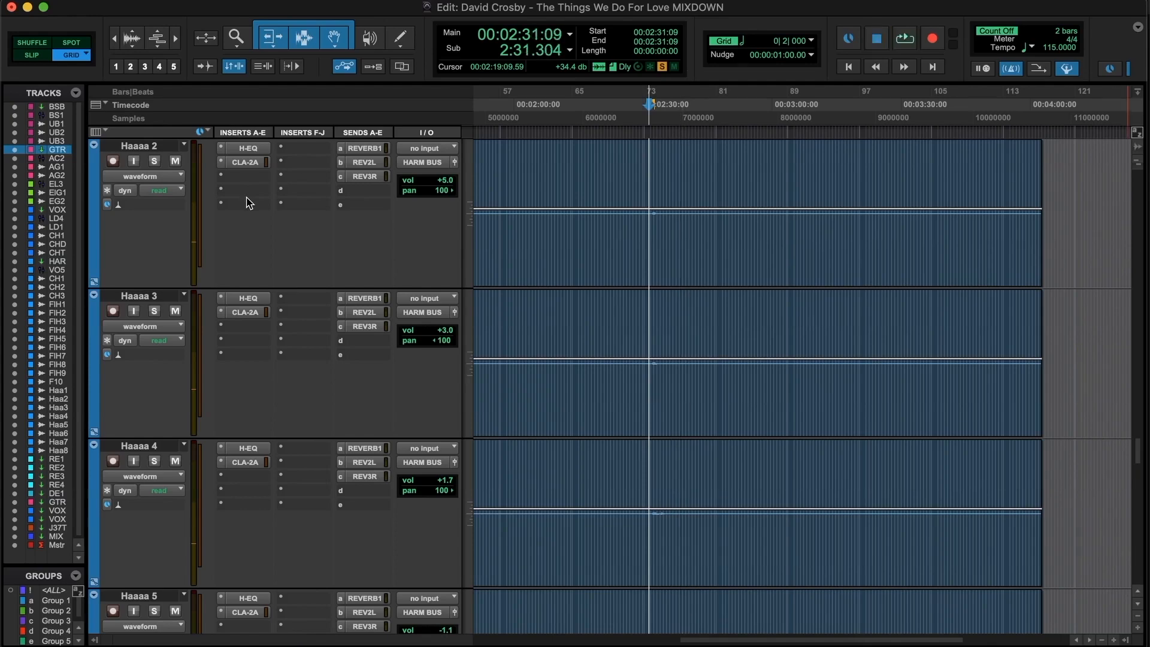
click(257, 150)
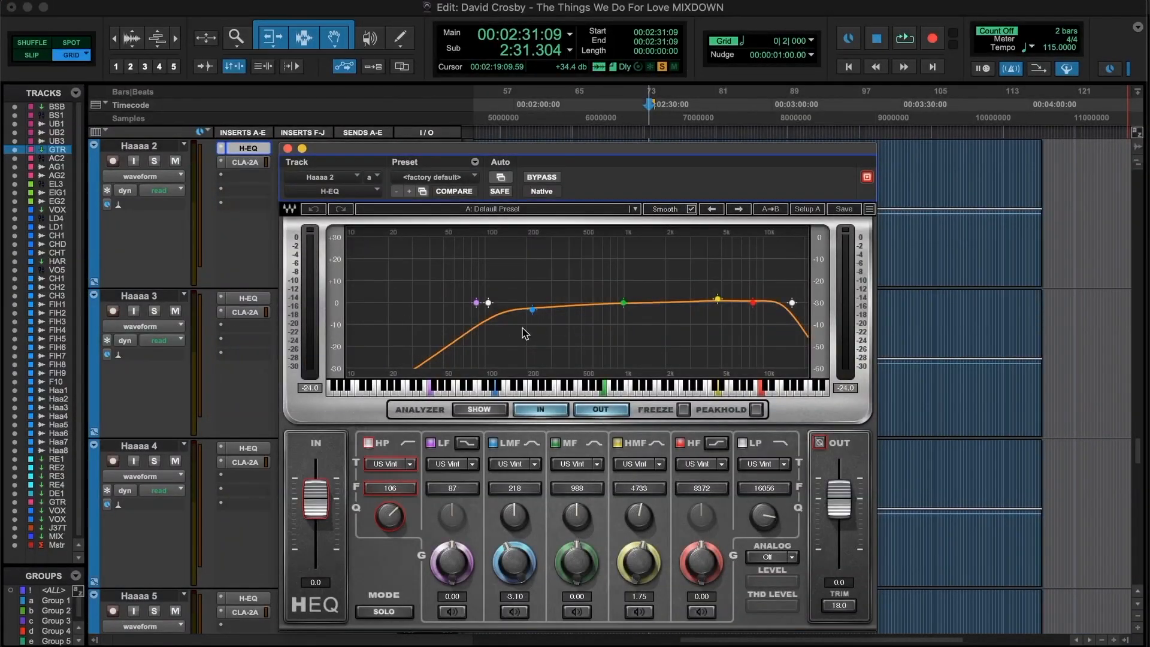
click(288, 149)
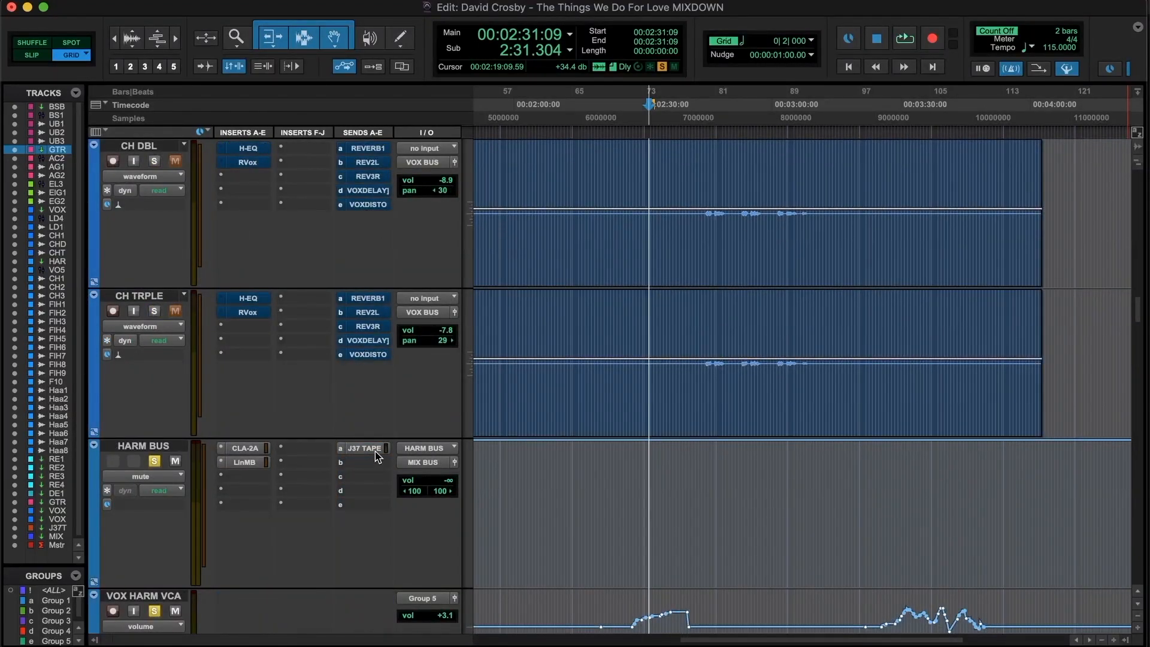
Show the volume automation on the Haaaa 2 through Haaaa 5 tracks
scroll(381, 469, down, 5)
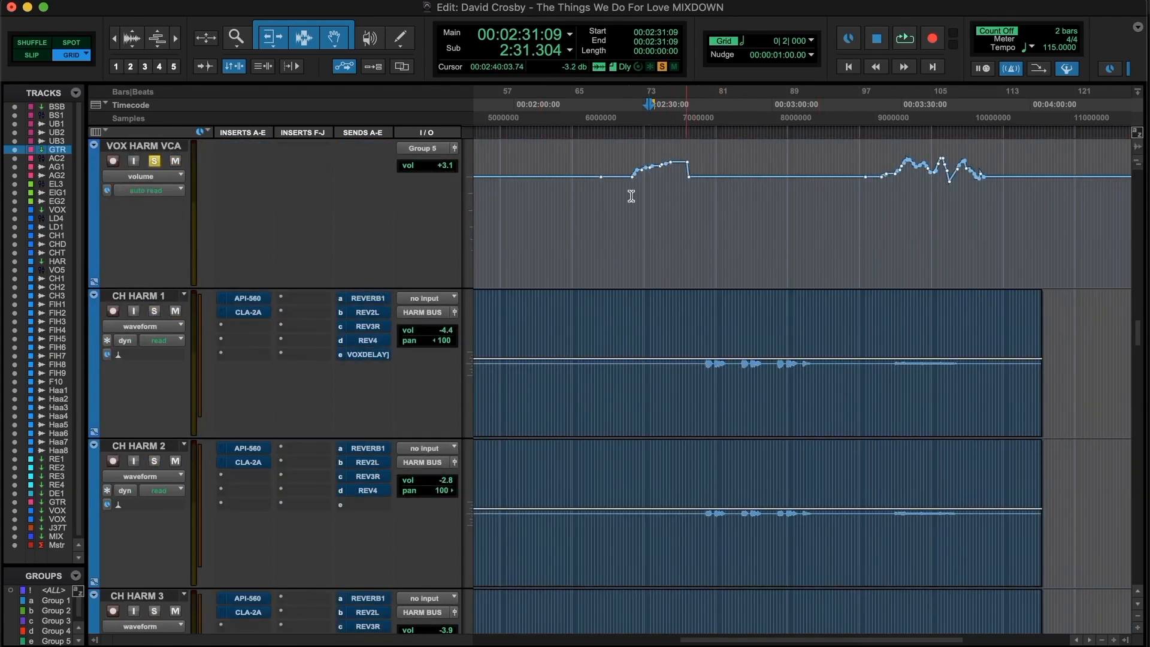
scroll(721, 426, down, 10)
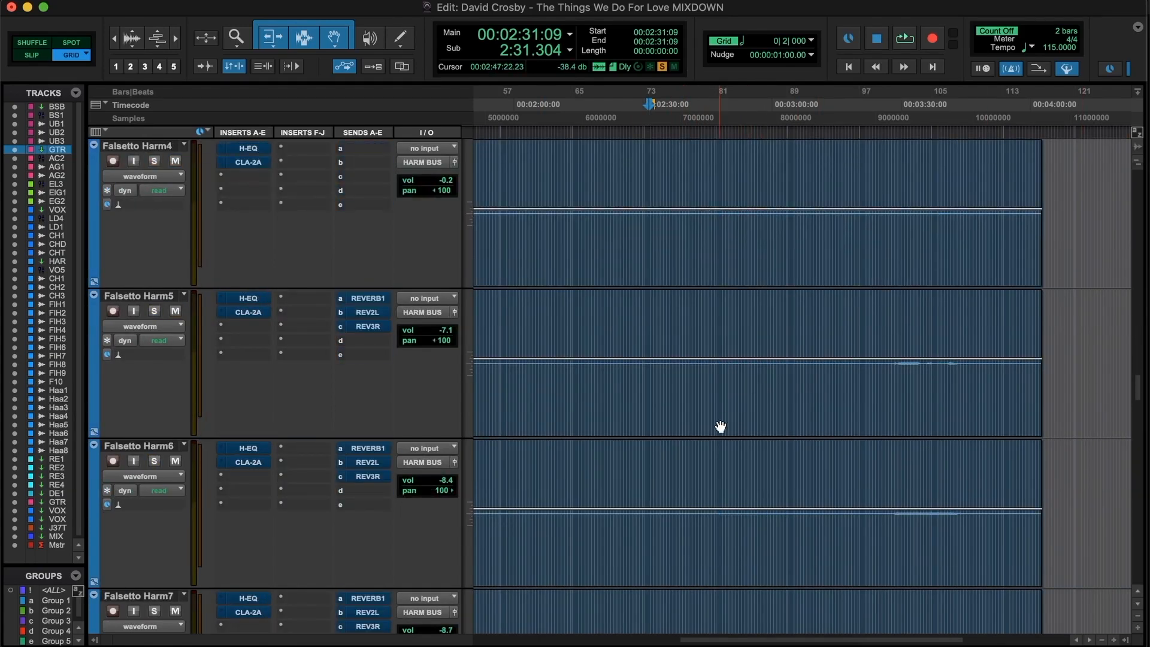
scroll(721, 427, down, 9)
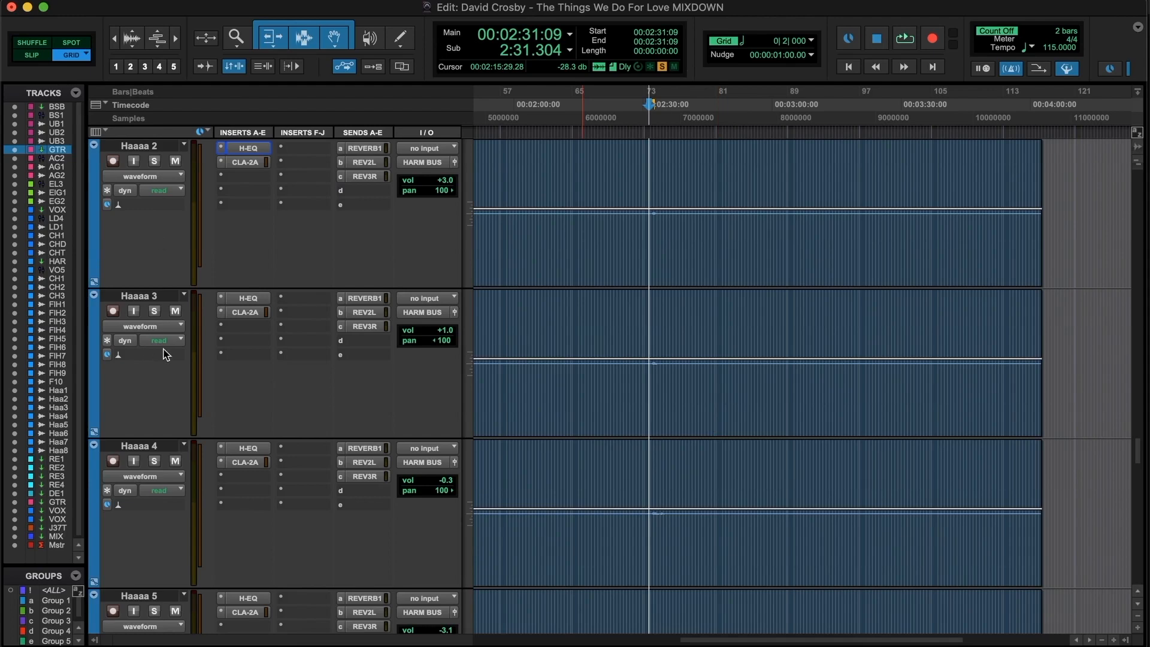
click(169, 330)
click(162, 340)
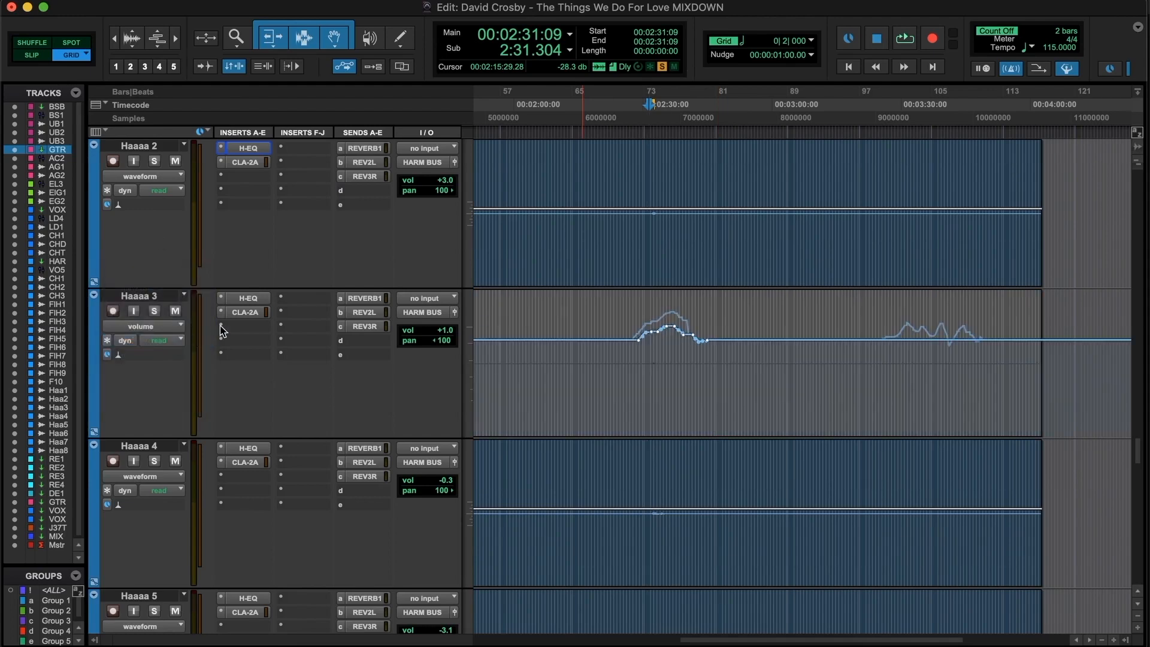
click(162, 177)
click(160, 191)
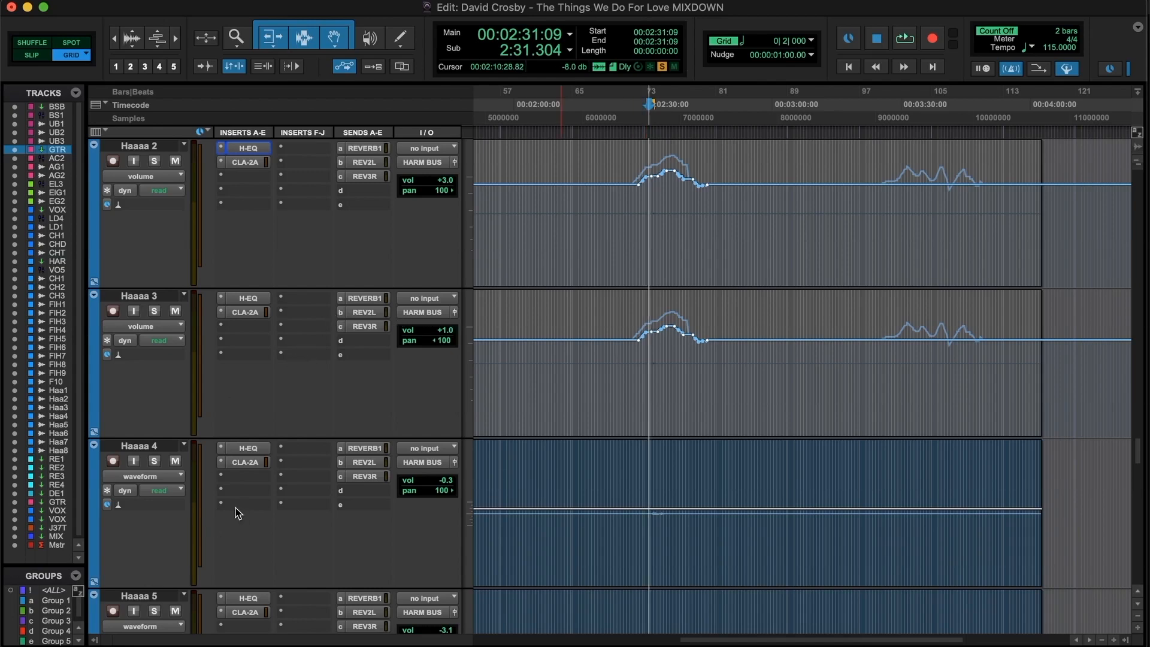
click(148, 477)
click(149, 492)
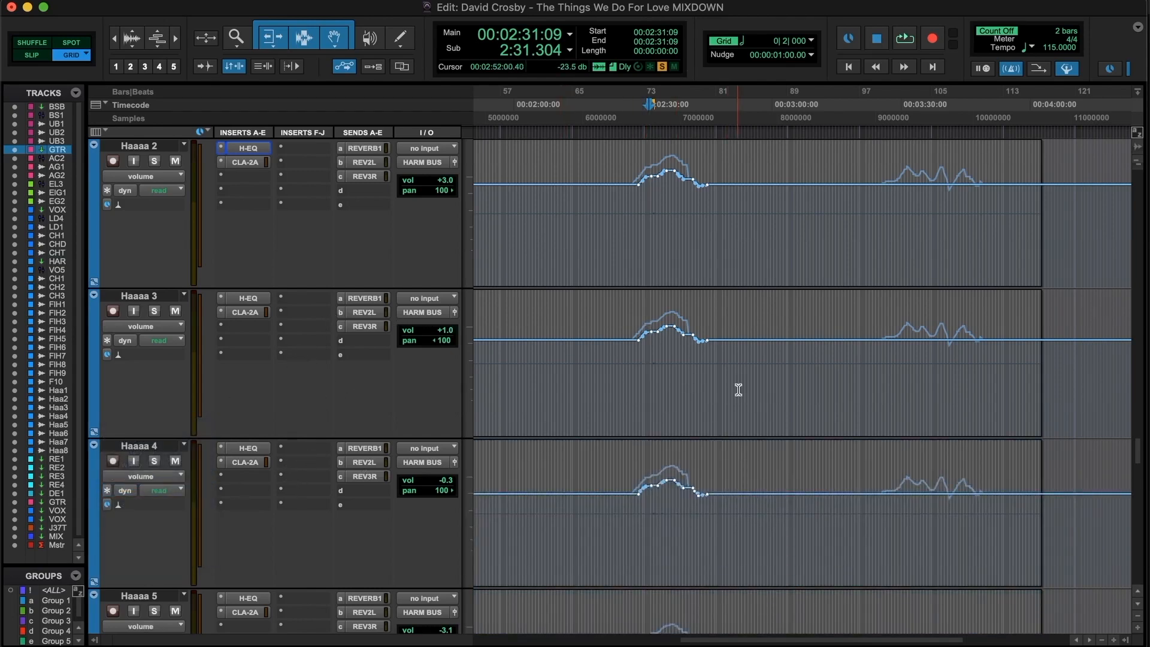
Examine the volume automation and sends on the remaining Haaaa tracks and the Falsetto Harm3 through Falsetto Harm10 tracks
scroll(738, 390, down, 10)
scroll(659, 392, up, 15)
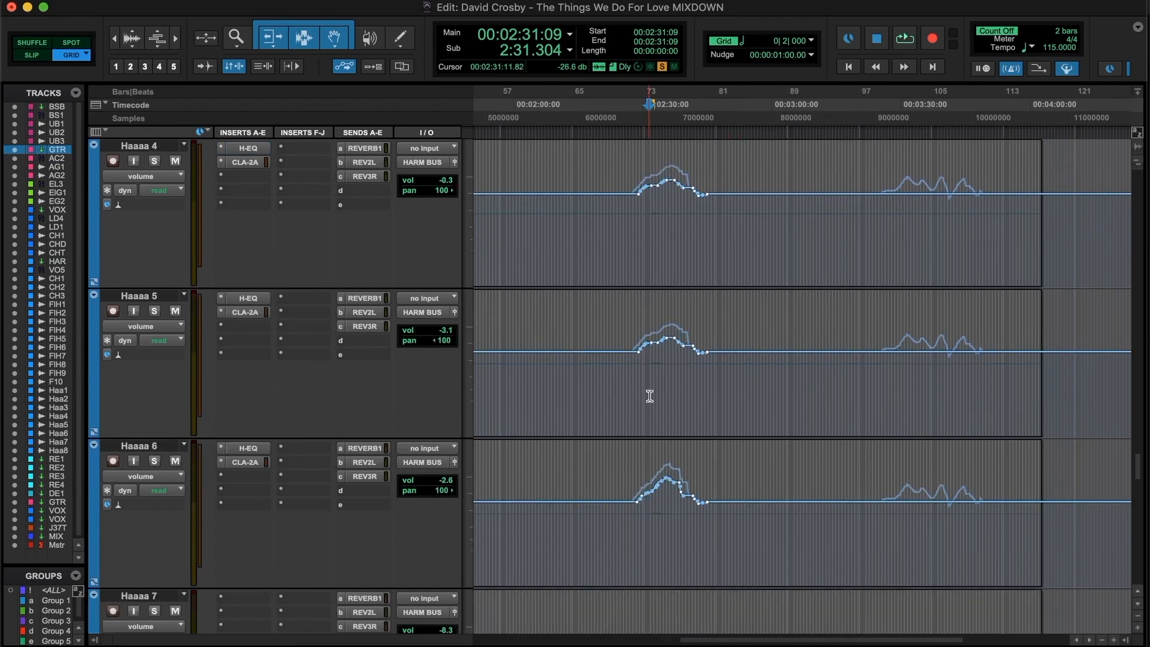
scroll(924, 198, up, 12)
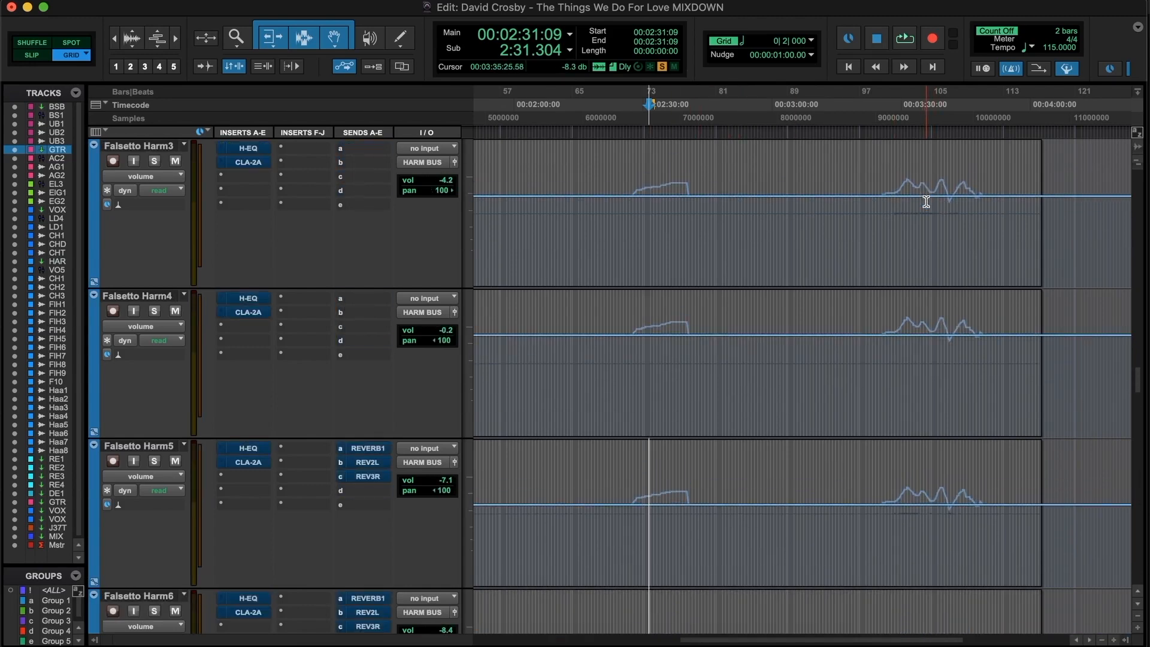
scroll(873, 300, down, 8)
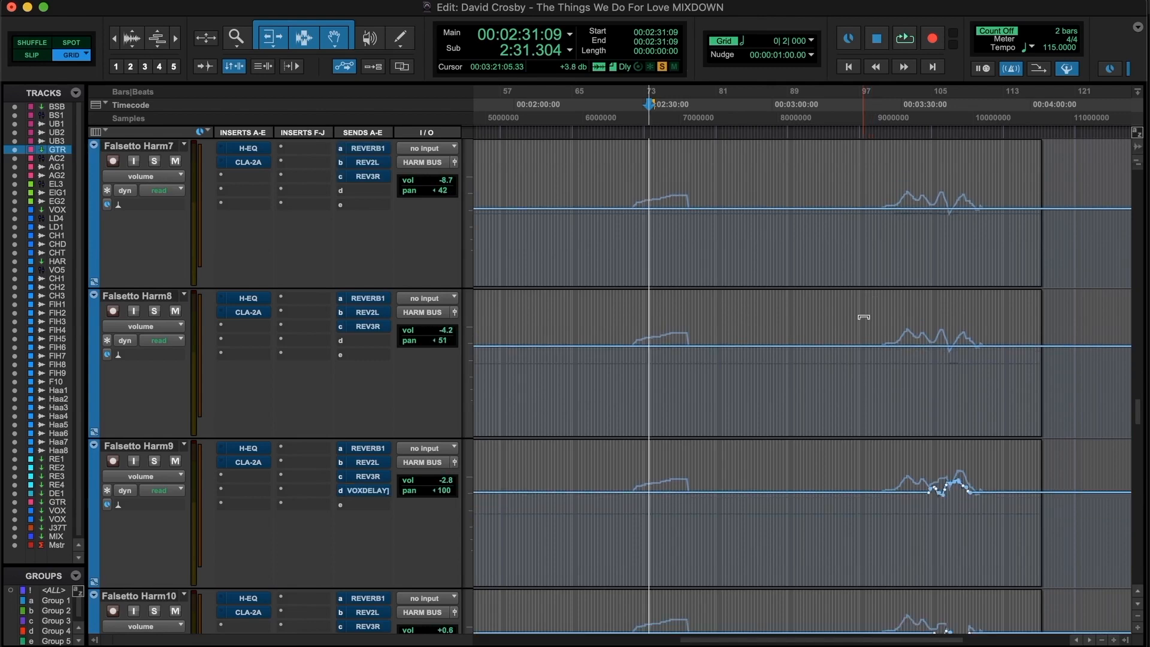
scroll(864, 317, down, 6)
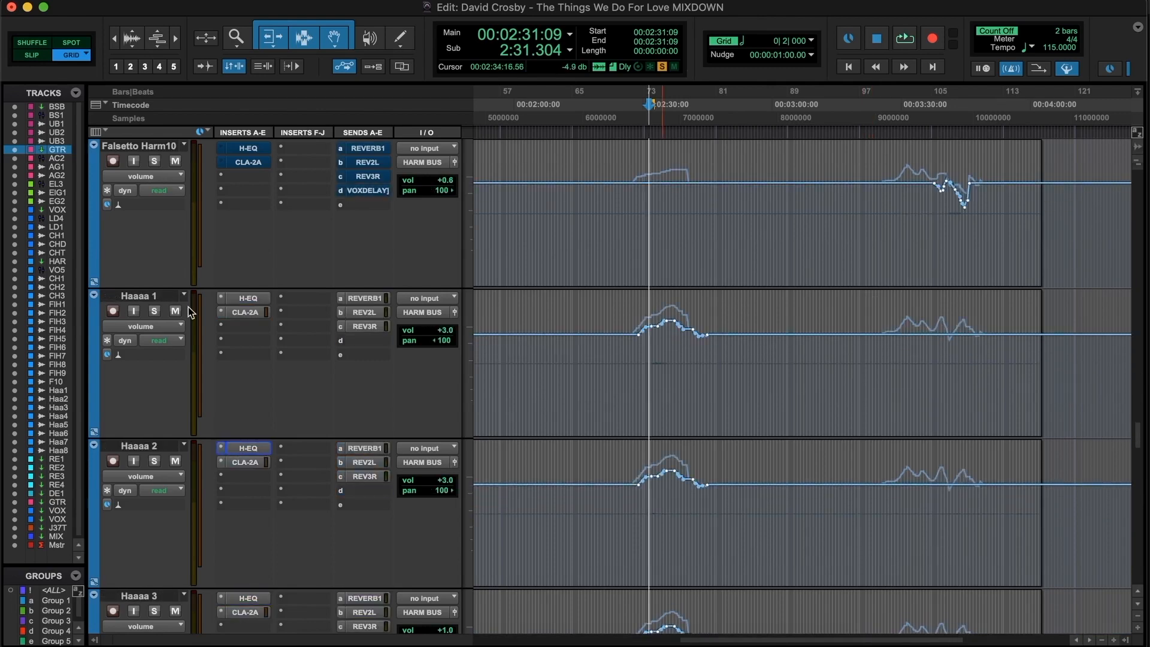
Listen to the CH HARM and Falsetto Harm tracks from 00:03:27:19
scroll(287, 281, up, 4)
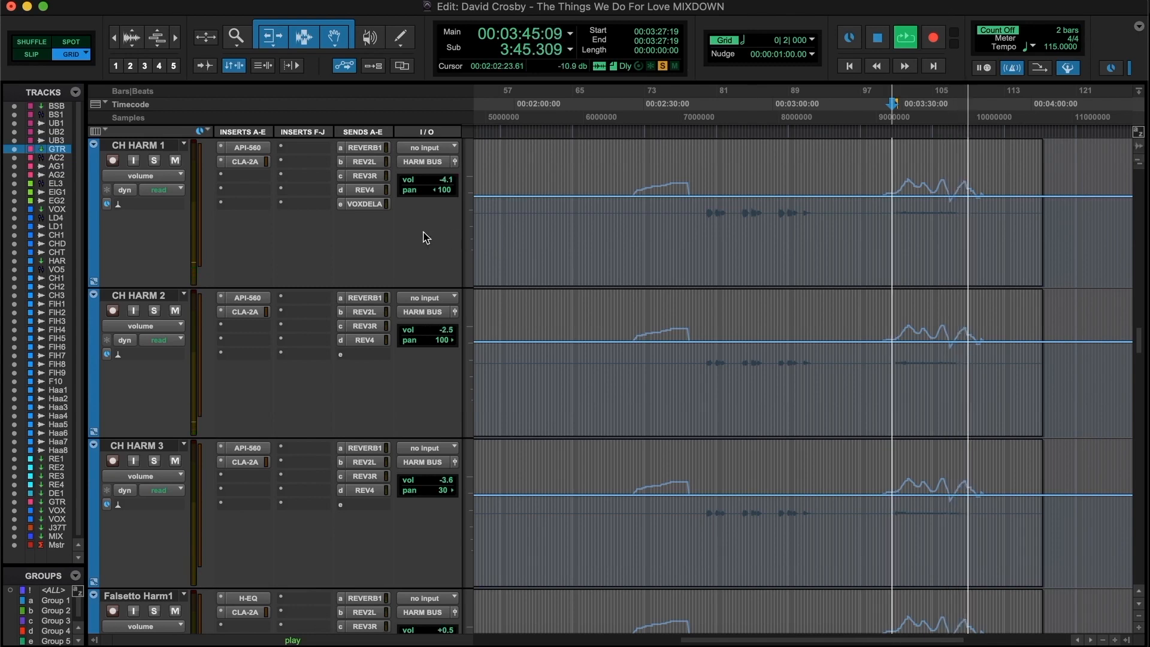
key(space)
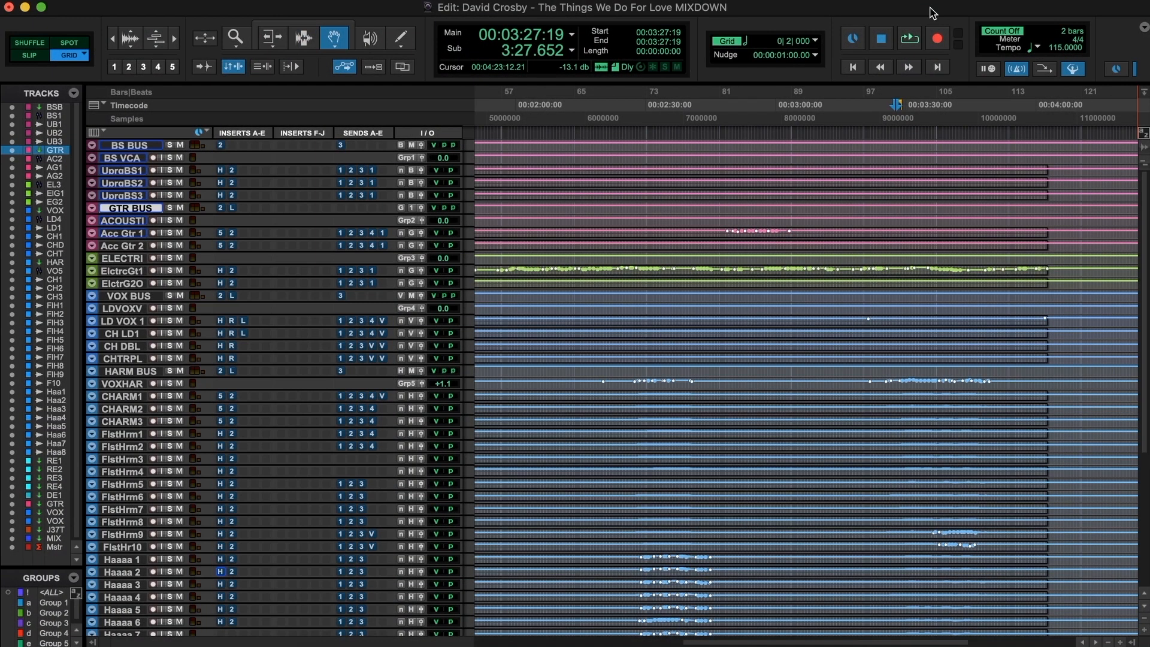
key(space)
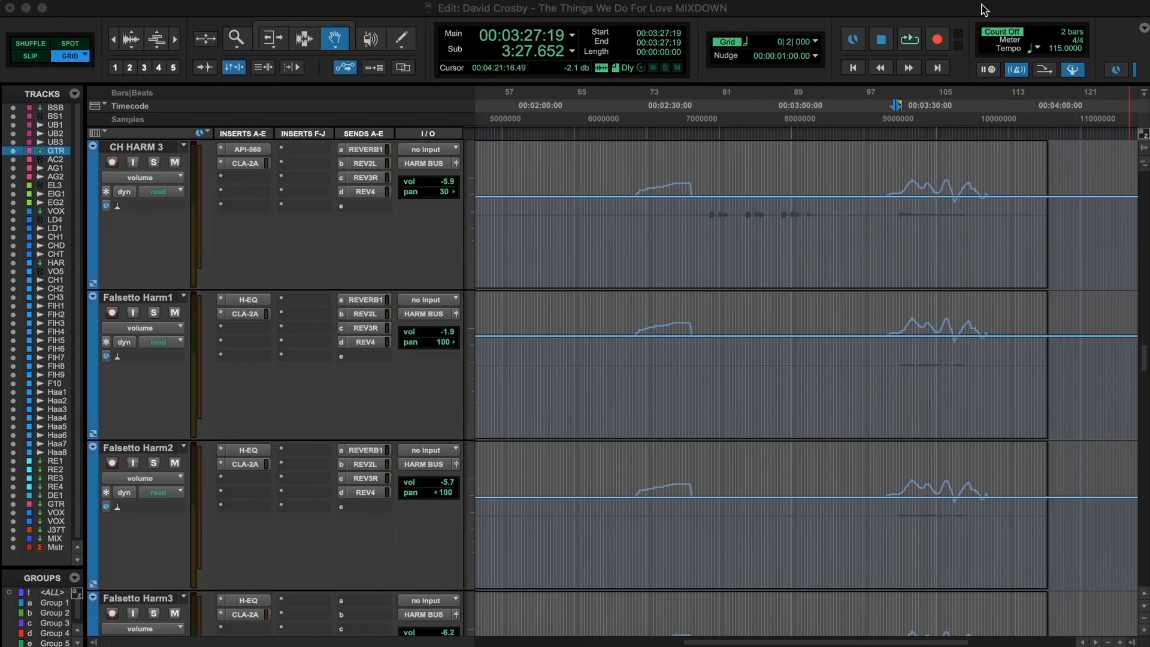
key(space)
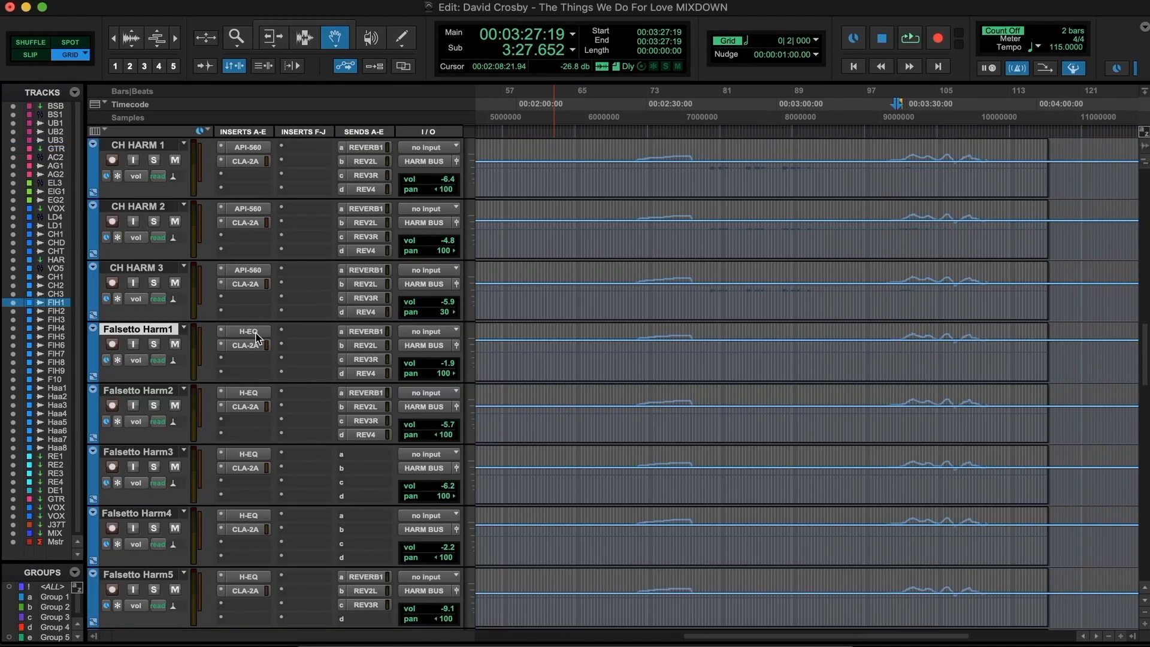
Check the H-EQ curves on Falsetto Harm1, Harm2, Harm3 and Harm4 one after another, closing the plug-in when done
click(256, 334)
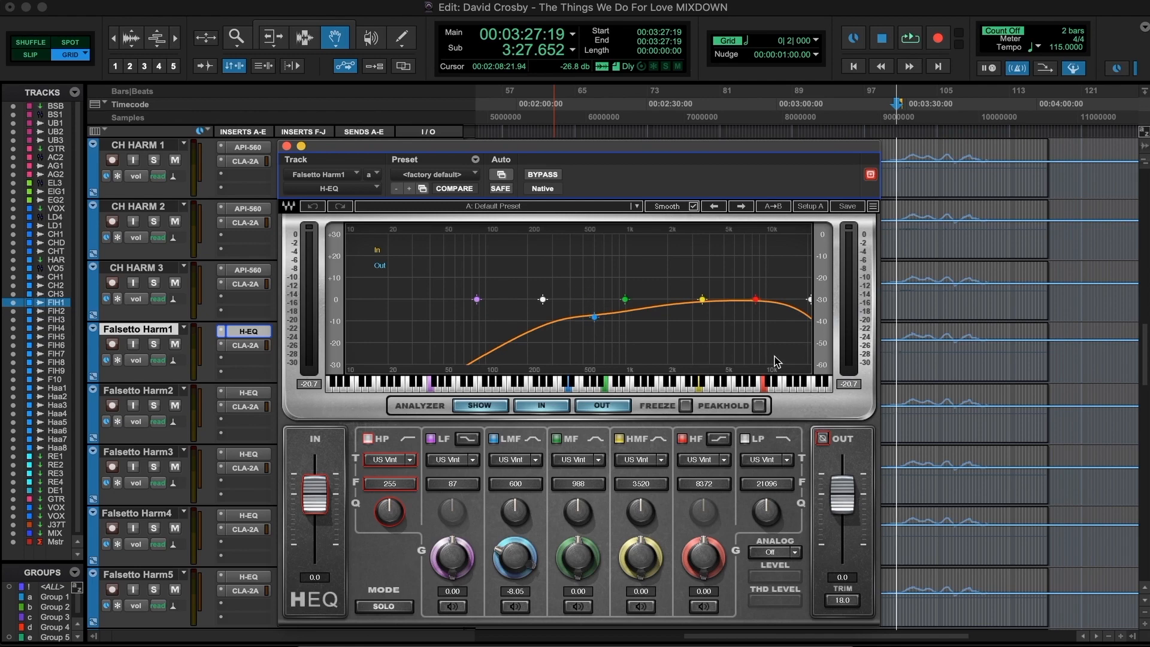
click(248, 393)
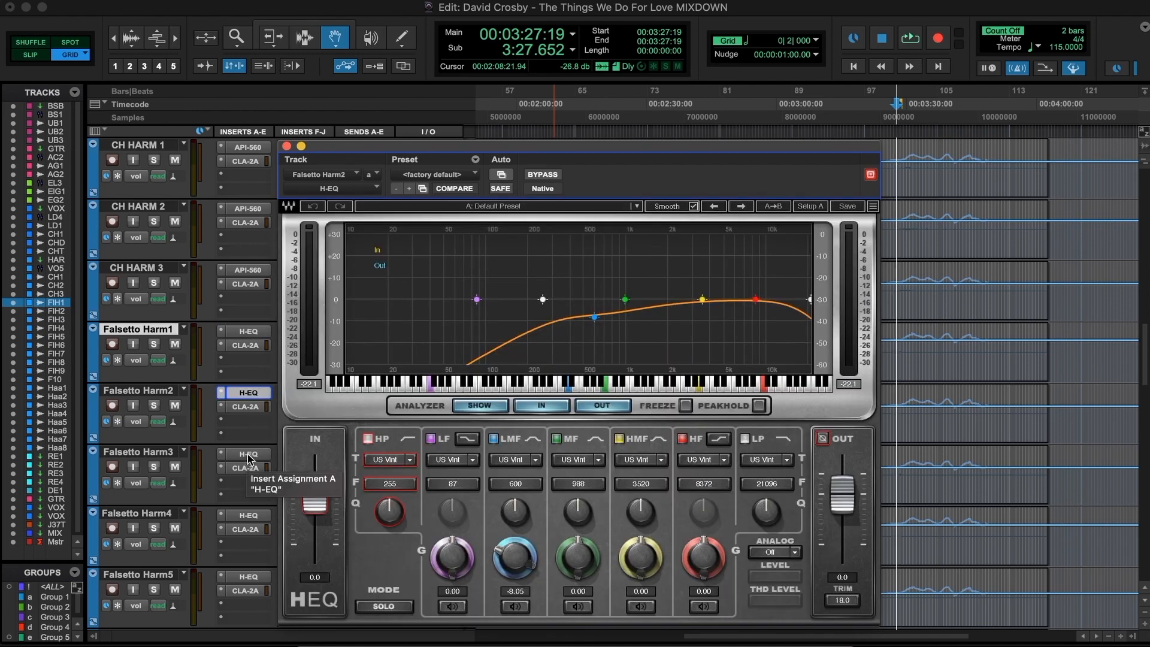
click(249, 454)
click(249, 515)
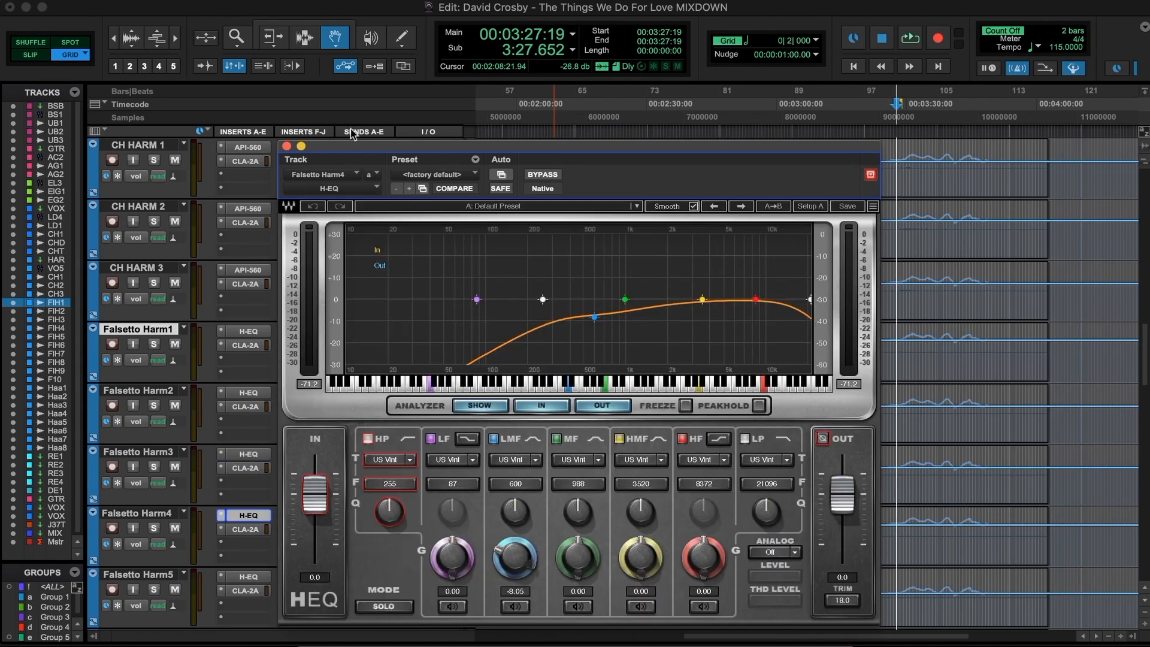
click(287, 146)
Show the VOX DELAY sends and volume automation on the Falsetto Harm9 and Falsetto Harm10 tracks, keeping Harm9 in volume view
scroll(369, 513, down, 6)
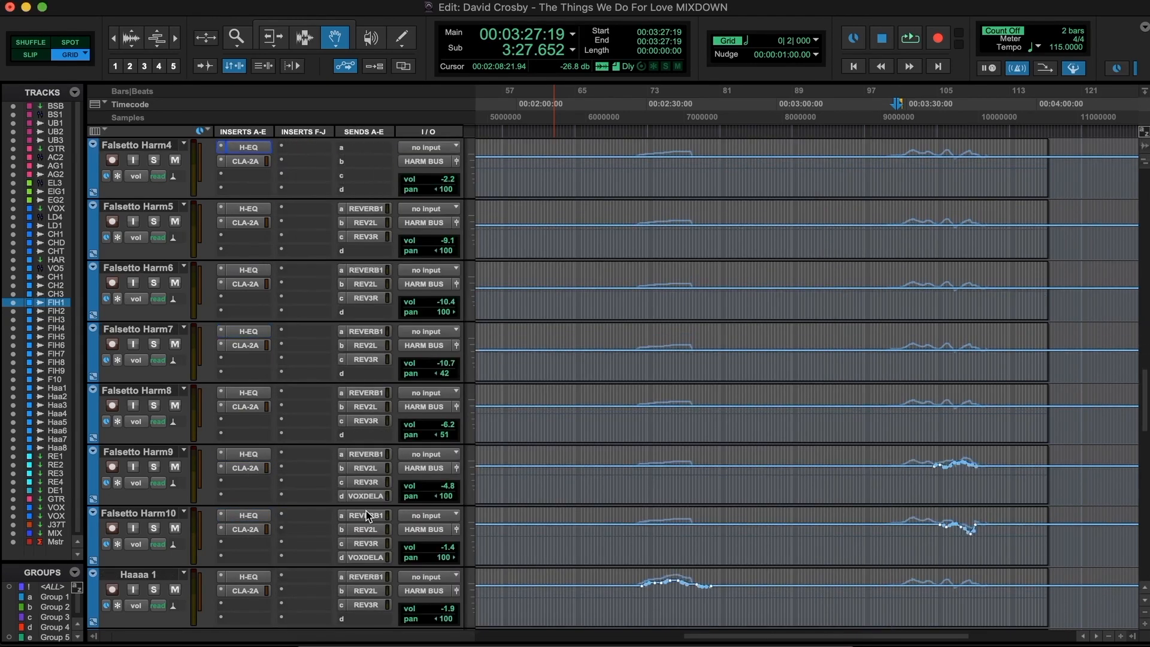
click(141, 486)
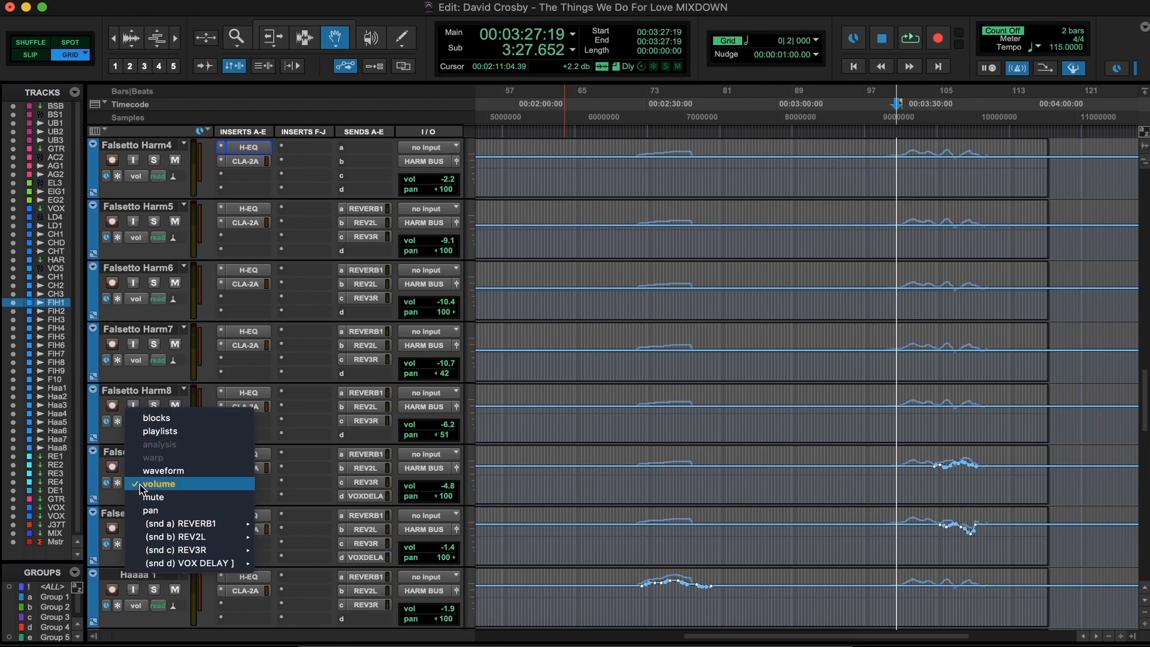
click(140, 486)
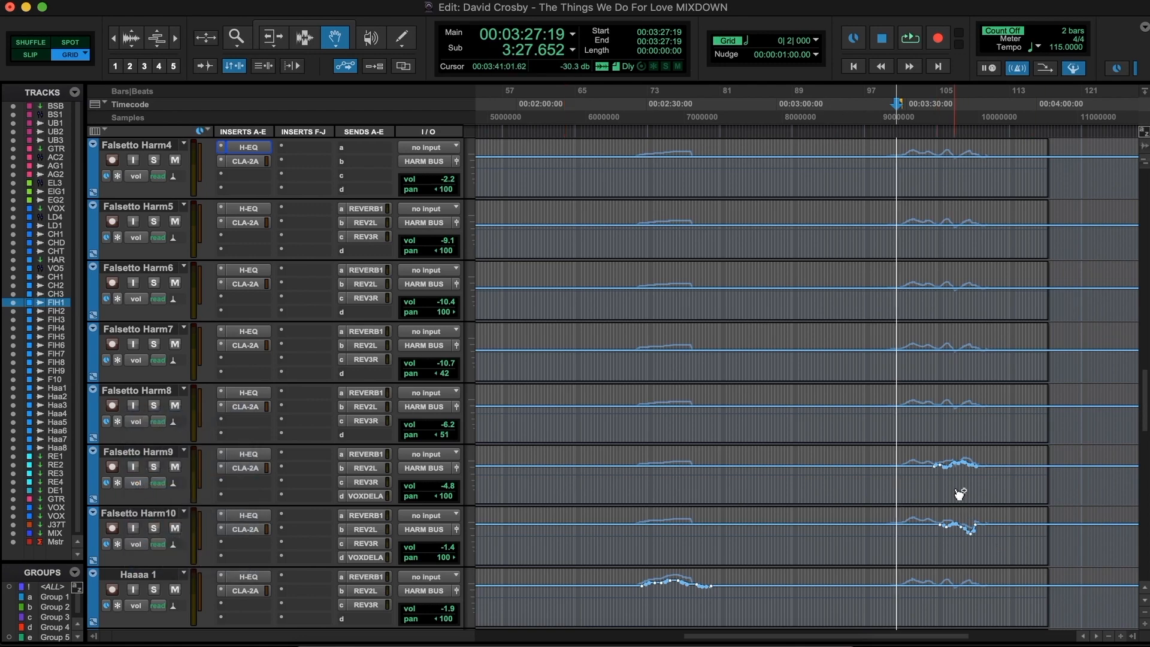
key(super+equal)
scroll(496, 442, left, 10)
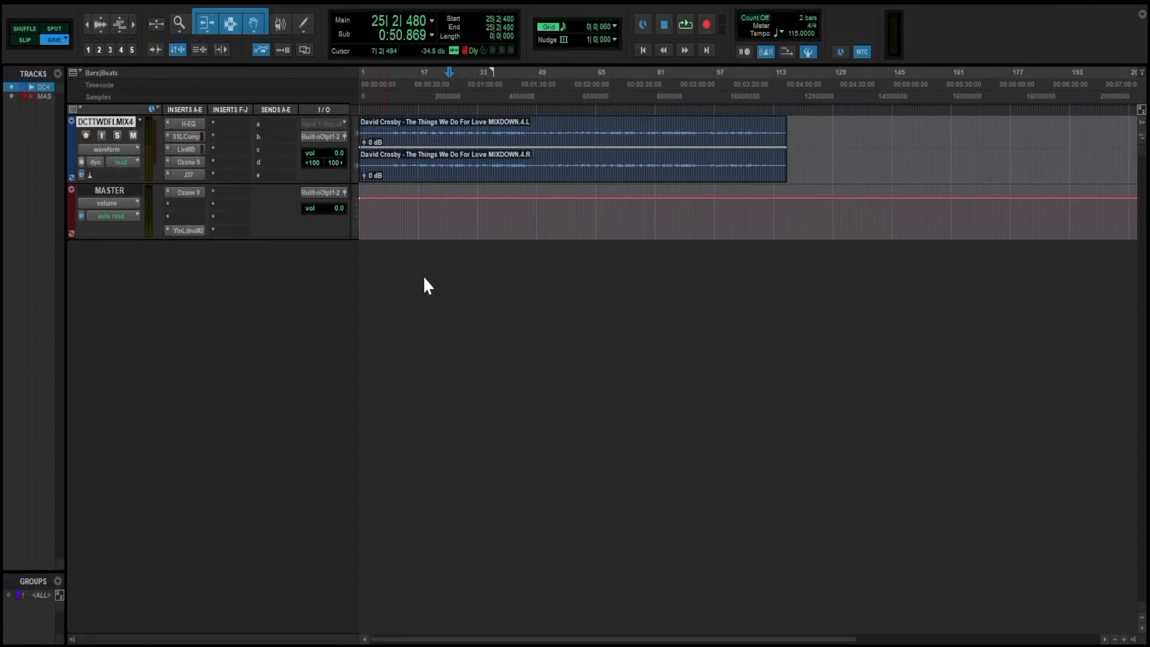
Play the stereo mixdown in the mastering session and audition the 58 Hz MF band of its H-EQ in and out of solo
key(space)
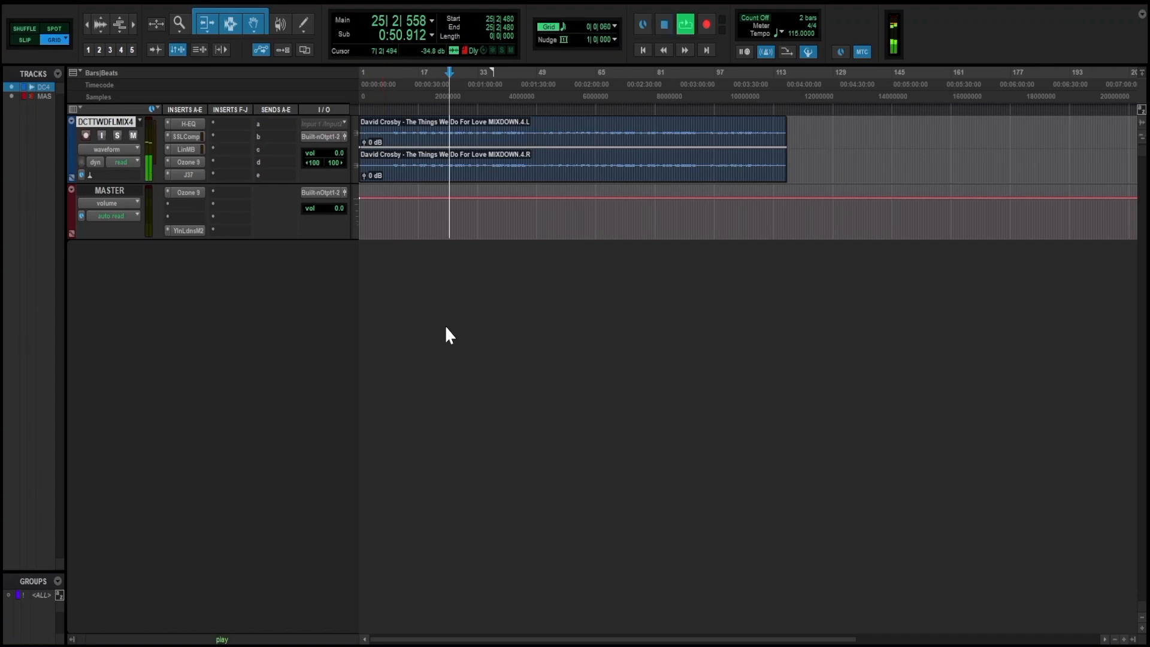
click(190, 125)
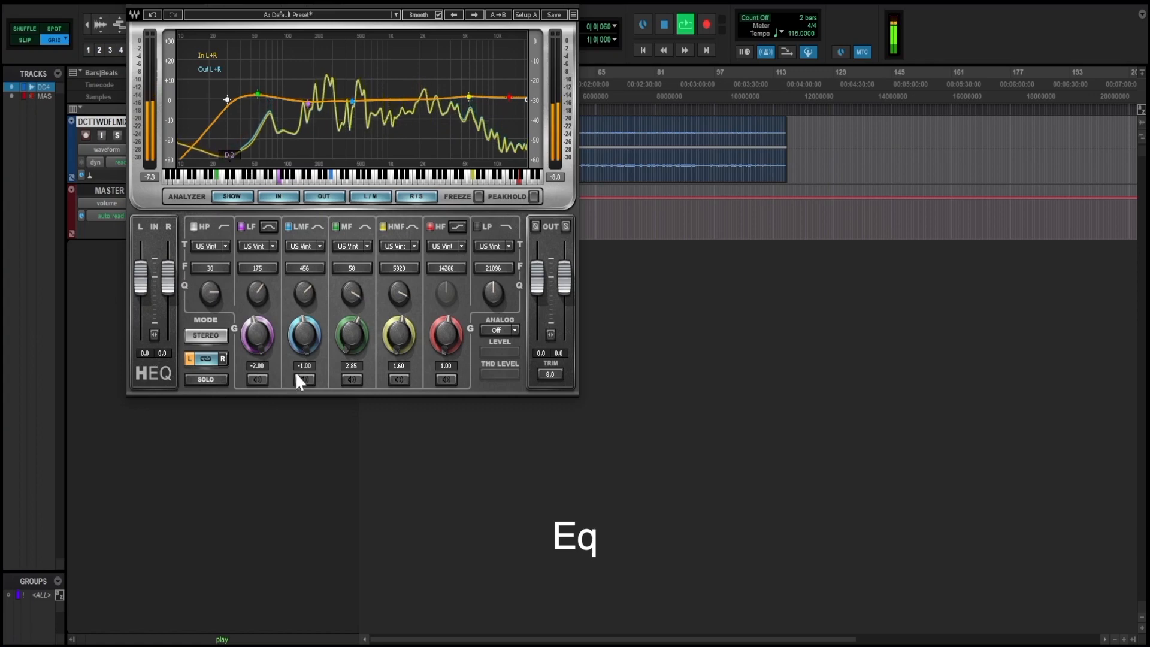
click(352, 379)
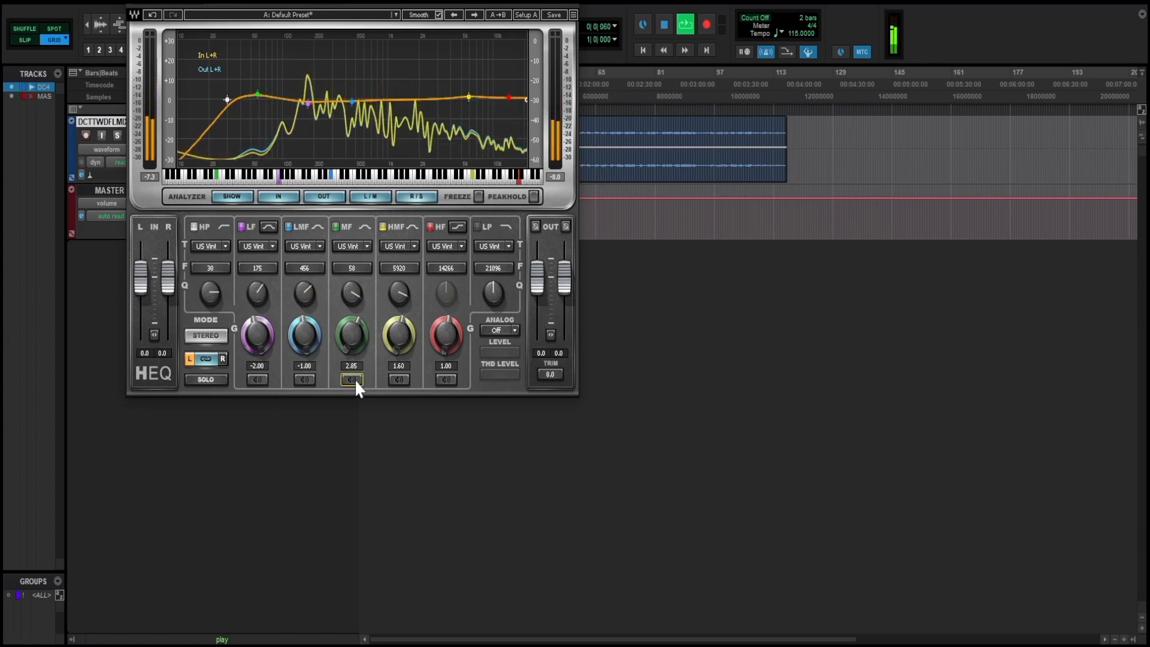
click(354, 380)
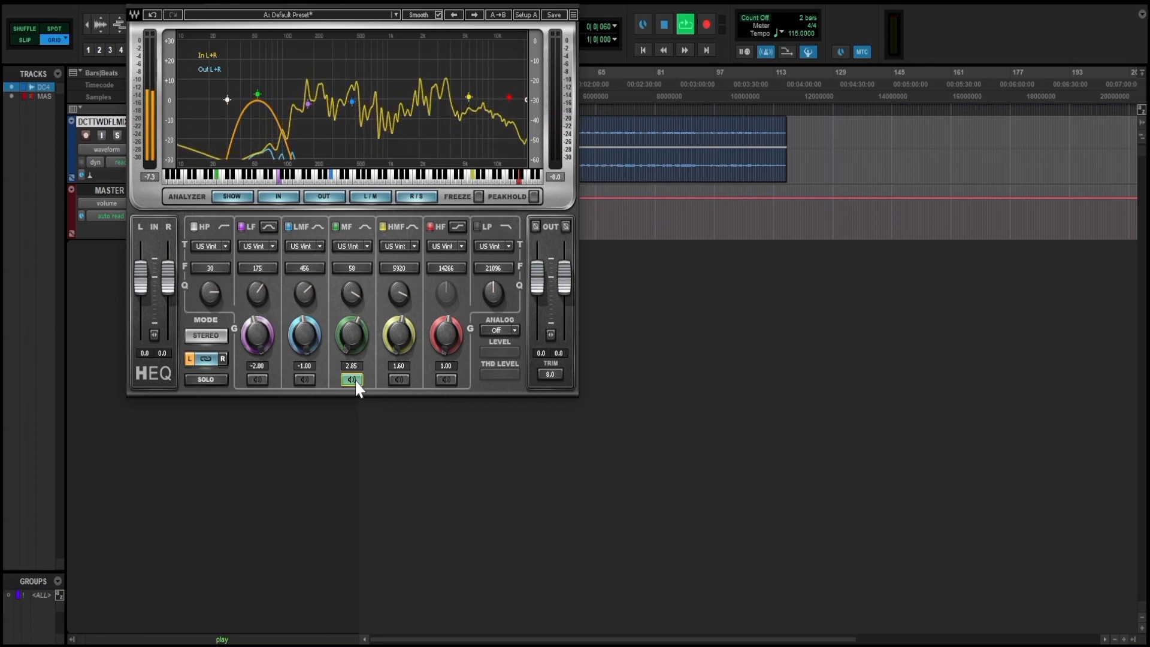
click(355, 379)
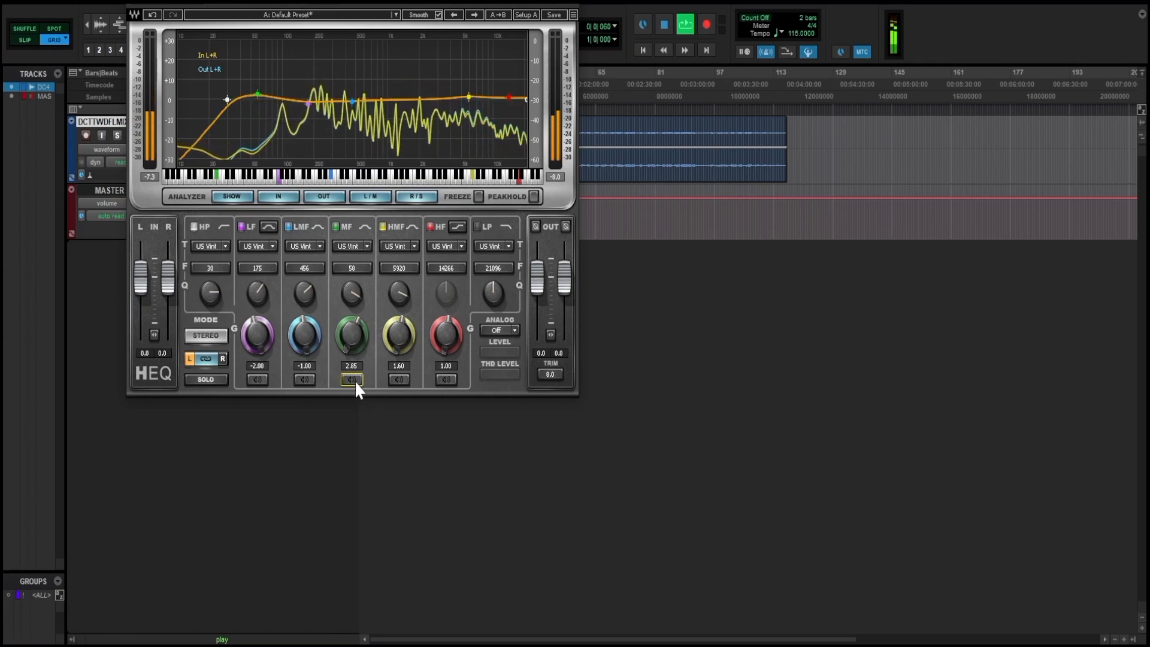
Audition the H-EQ's 5920 Hz HMF band in solo, and return to the full mix
click(468, 99)
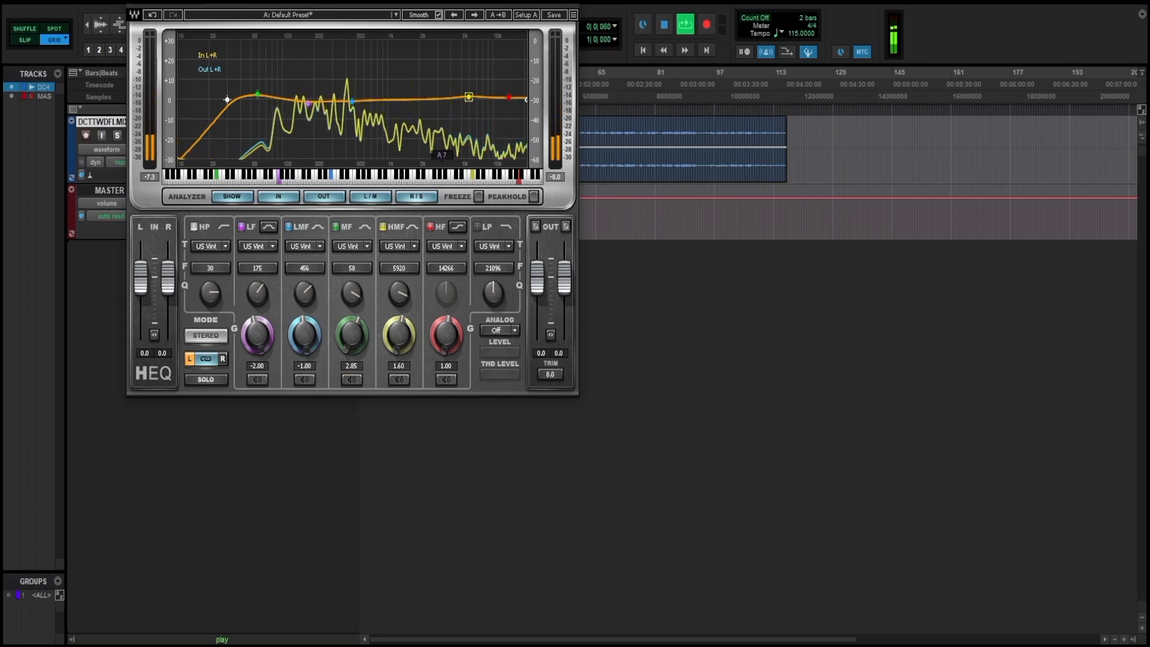
click(401, 380)
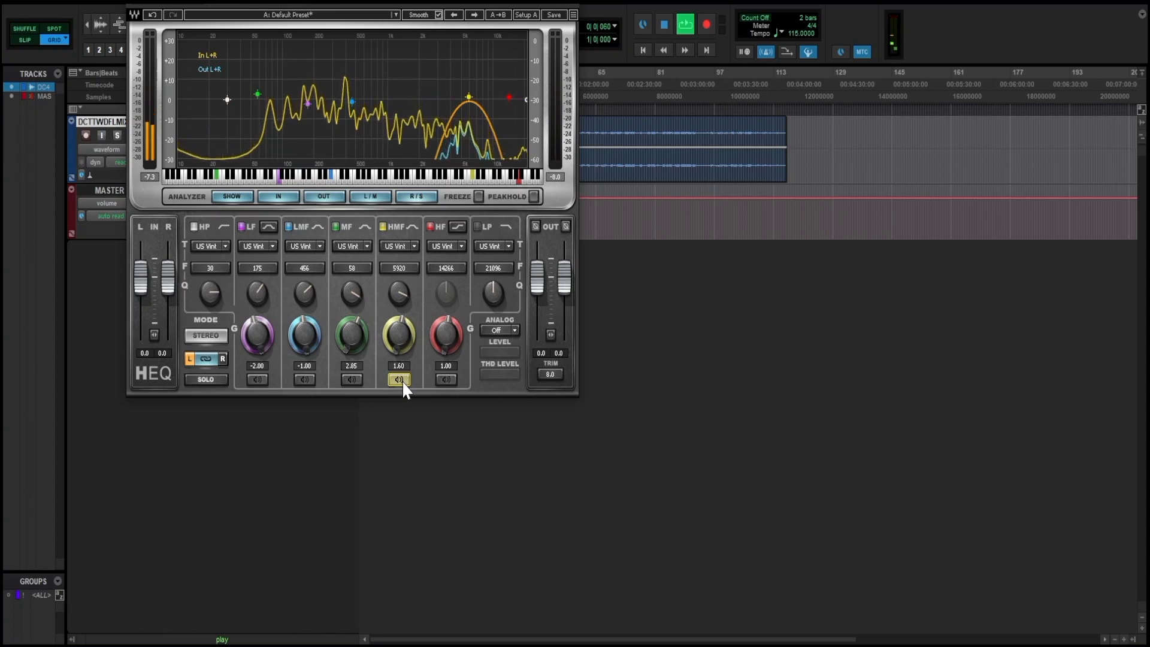
click(402, 380)
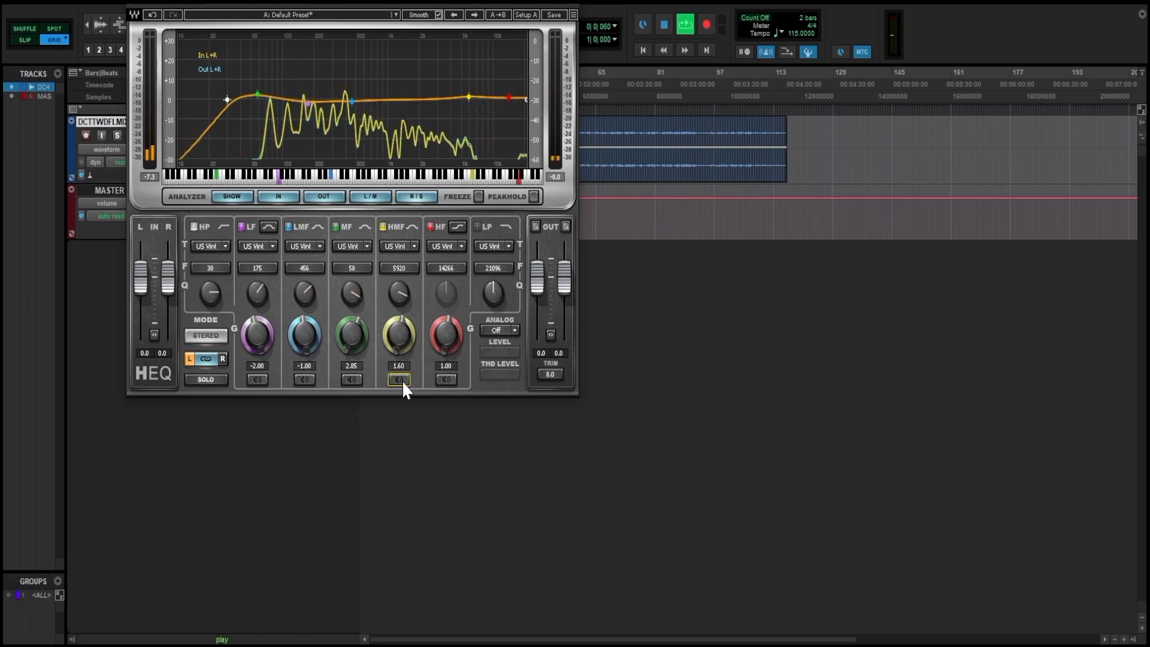
Solo the H-EQ's LMF, MF and LF bands in turn to compare the 456, 58 and 175 Hz regions by ear
click(306, 379)
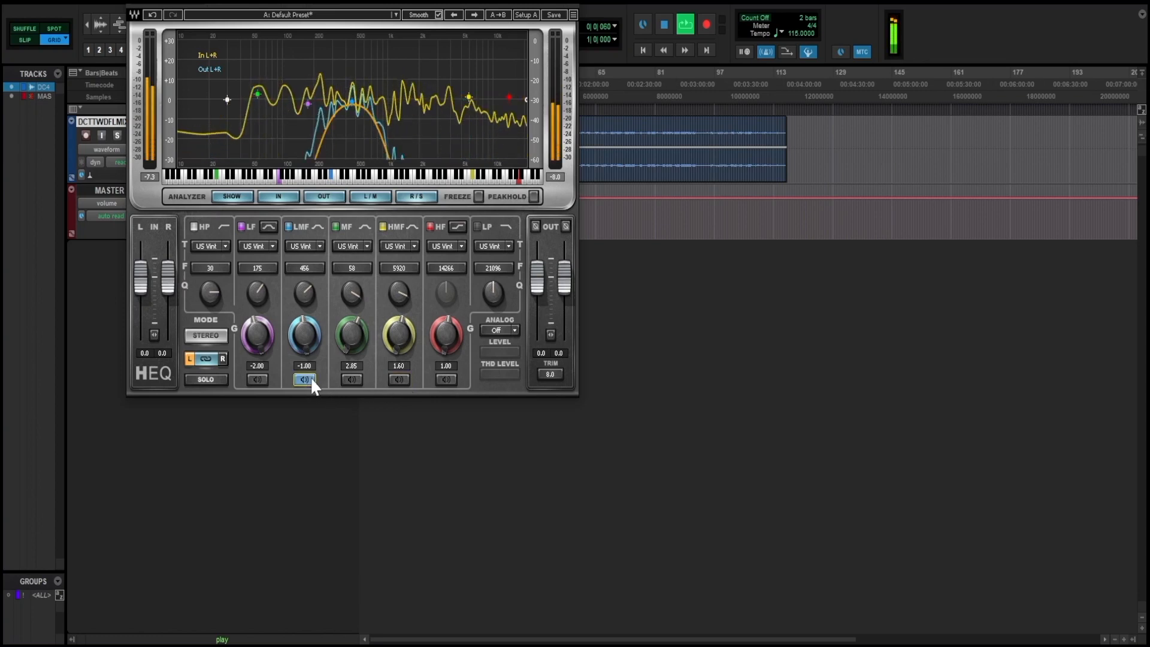
click(352, 380)
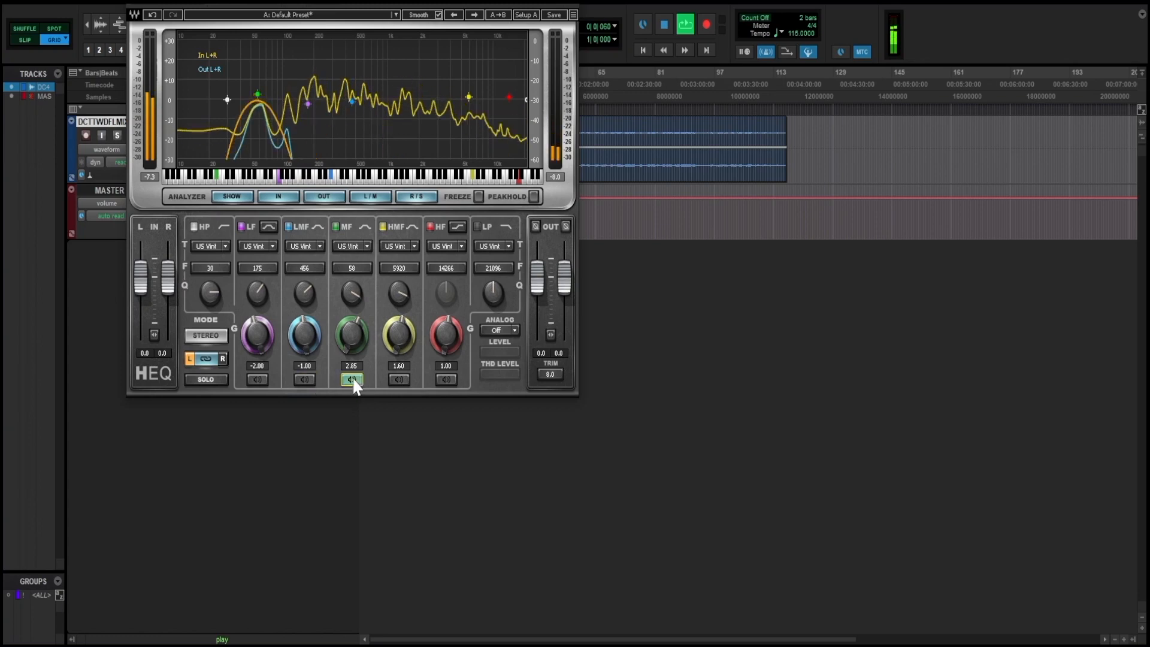
click(259, 380)
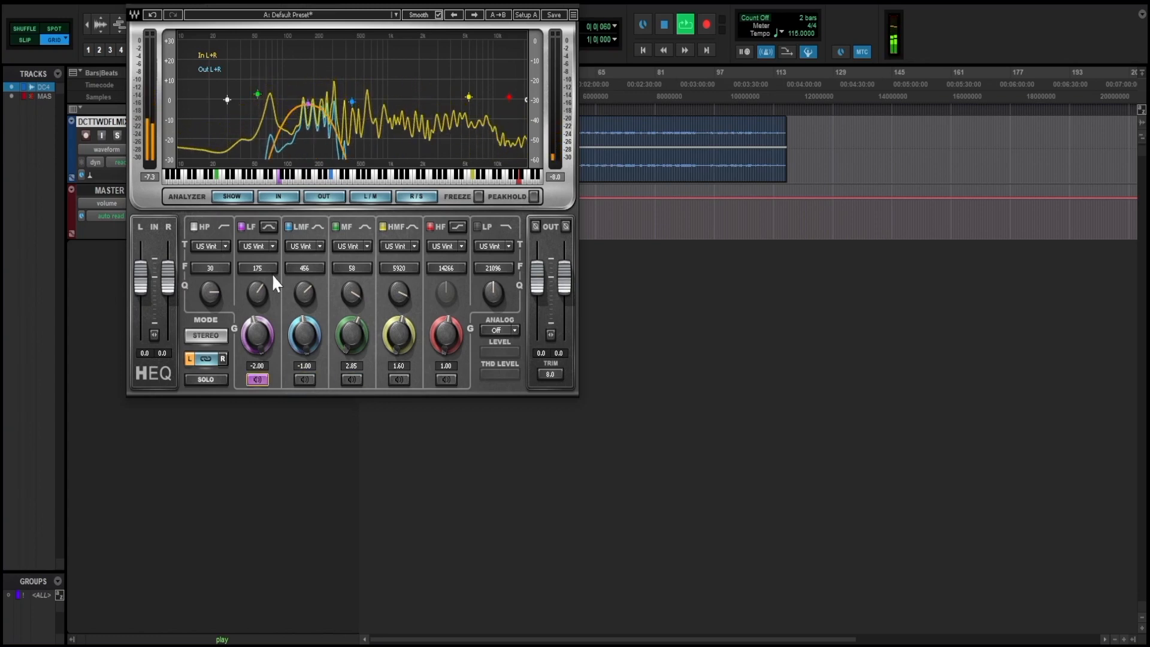
click(352, 379)
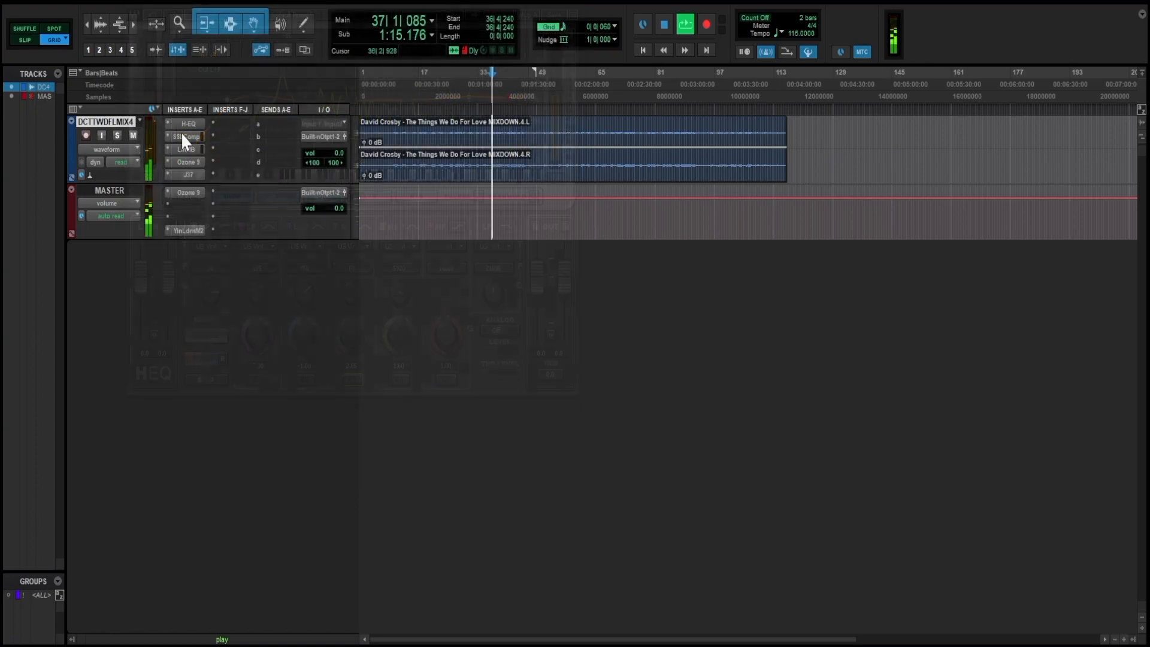
Open the SSL G-Master Buss Compressor on the mixdown track and demonstrate its Threshold, Attack, Release and Make-up controls during playback
click(185, 137)
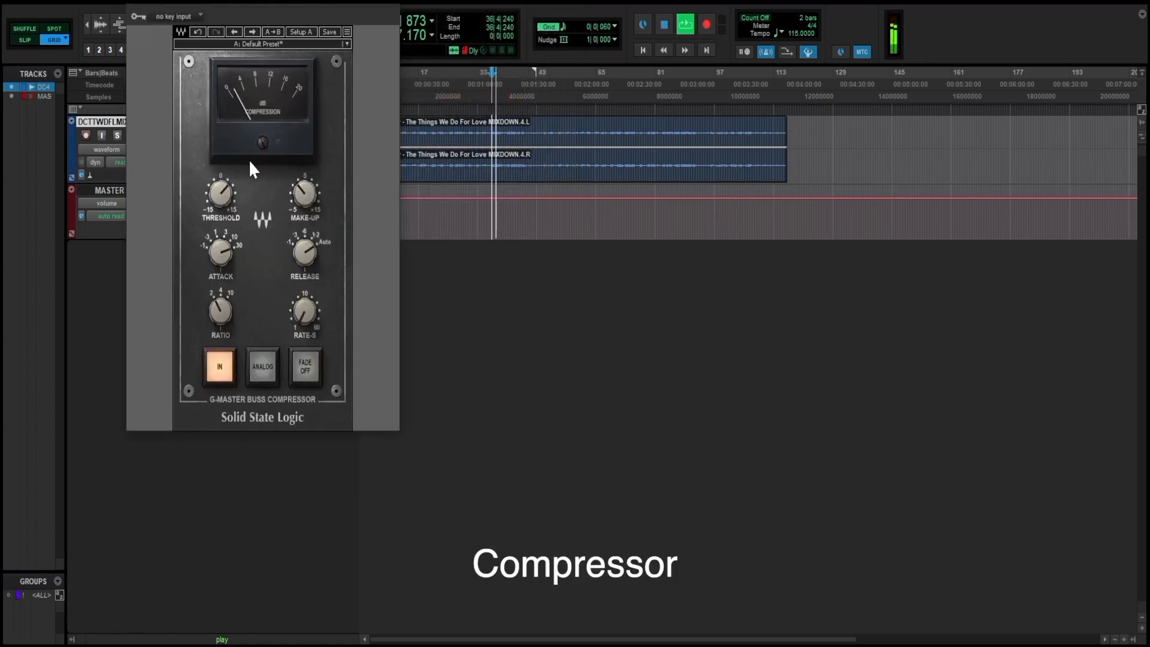
drag(220, 193, 220, 179)
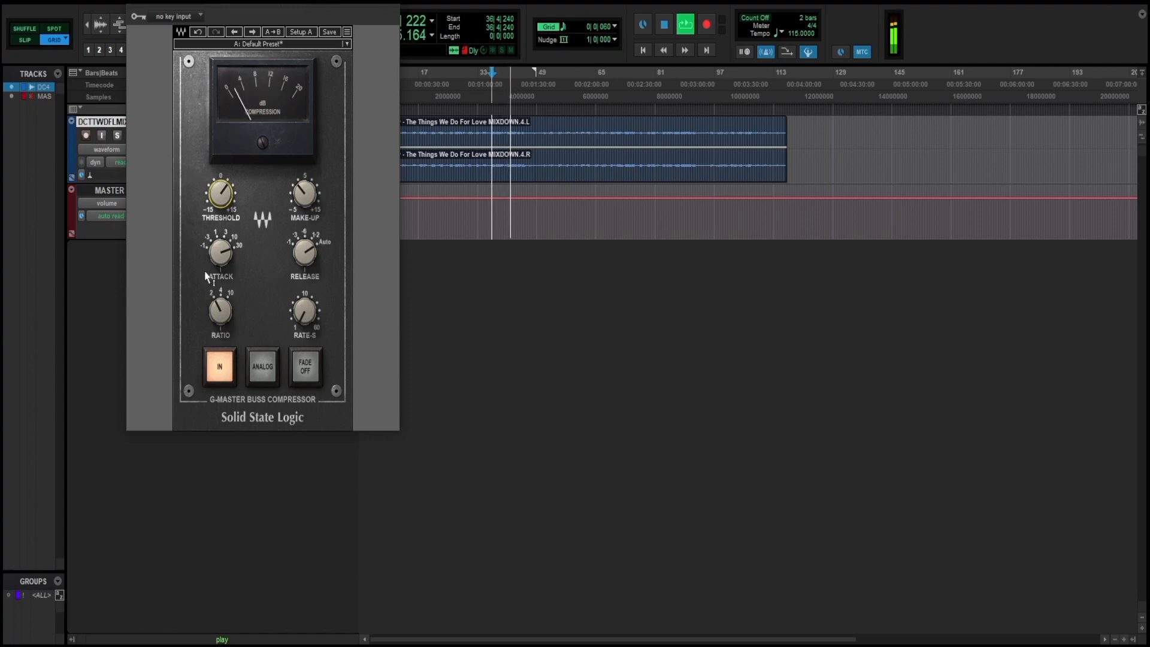
drag(221, 252, 221, 250)
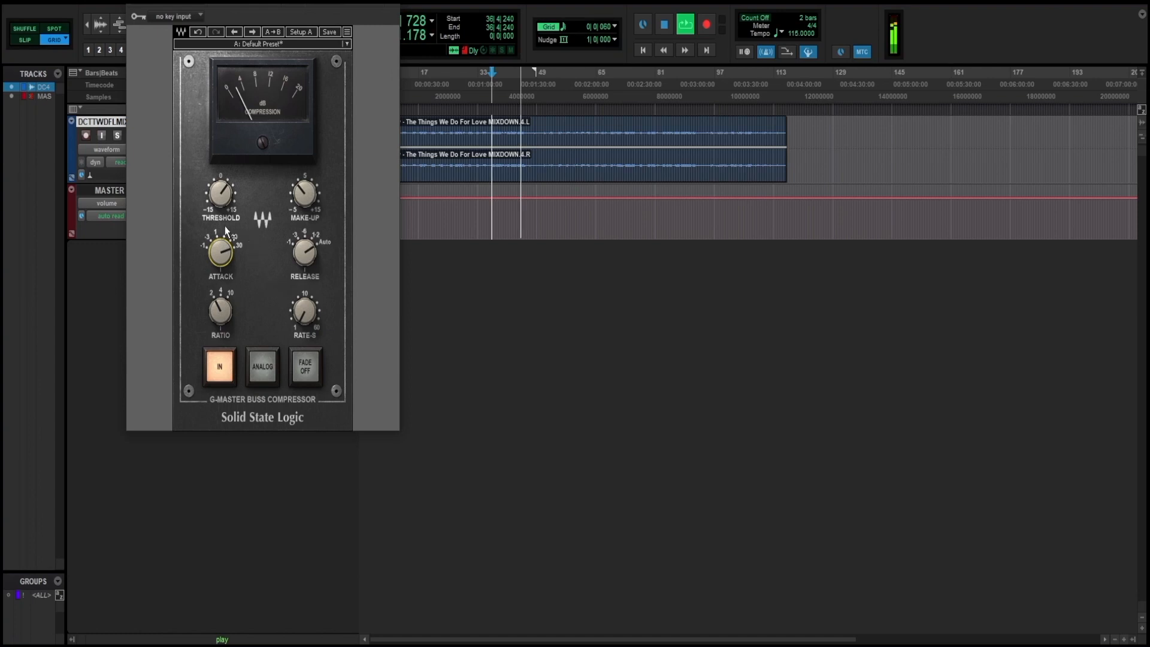
drag(305, 253, 312, 257)
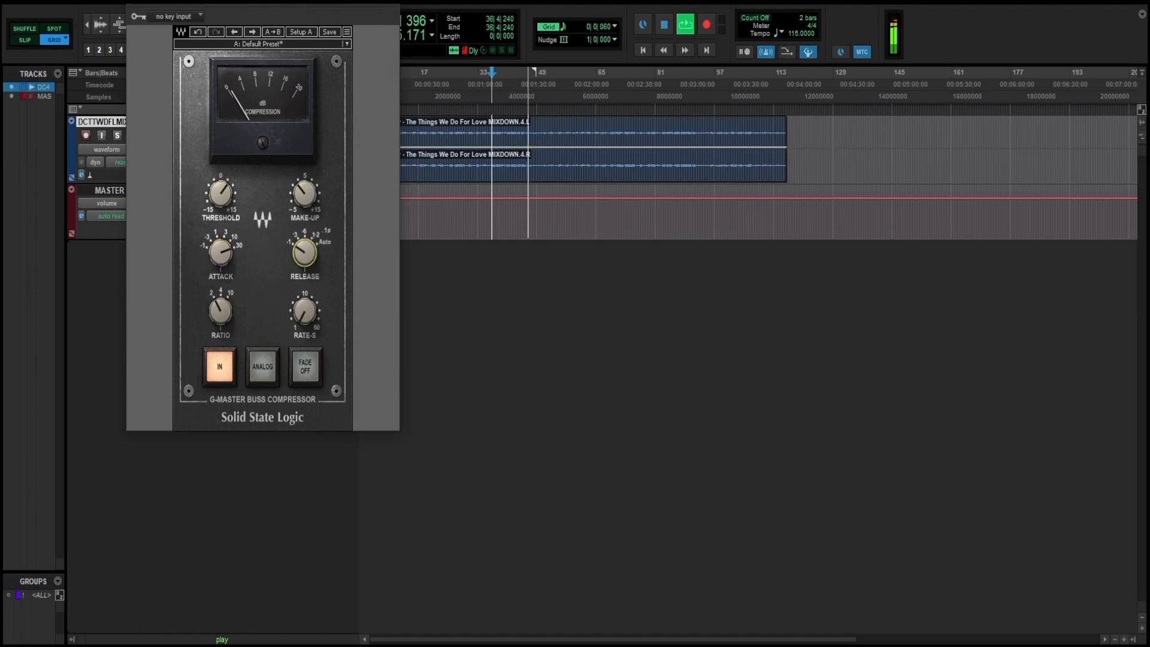
drag(304, 193, 304, 192)
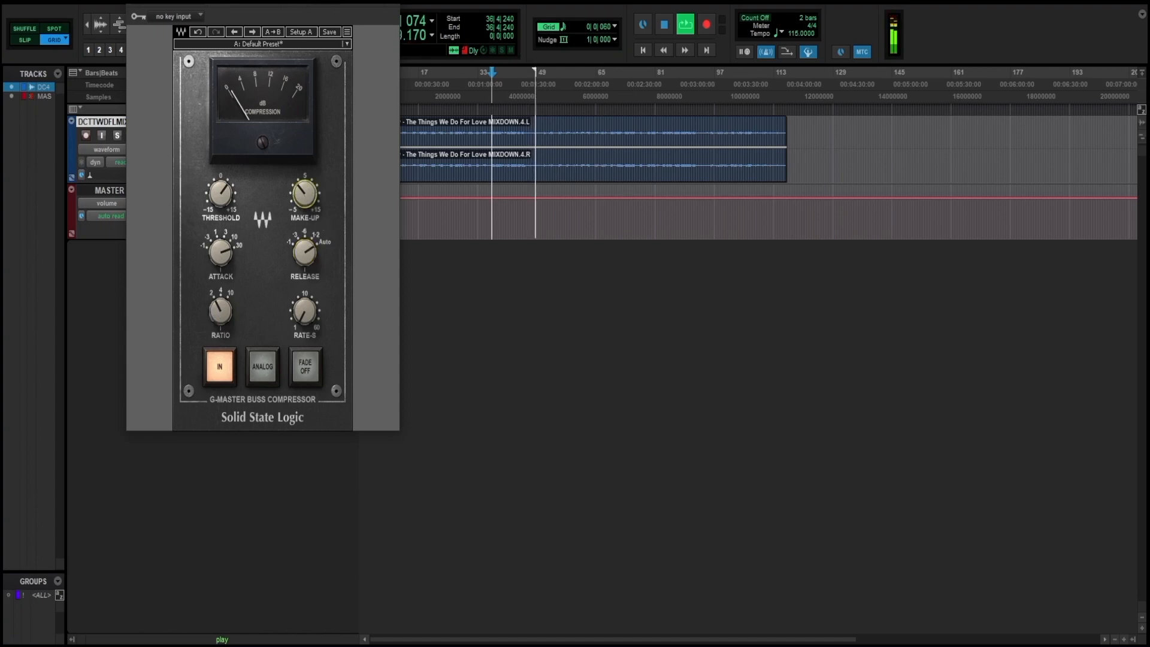
Open the Linear Phase Multiband on the mixdown track and audition its low-mid band in and out of solo
click(189, 152)
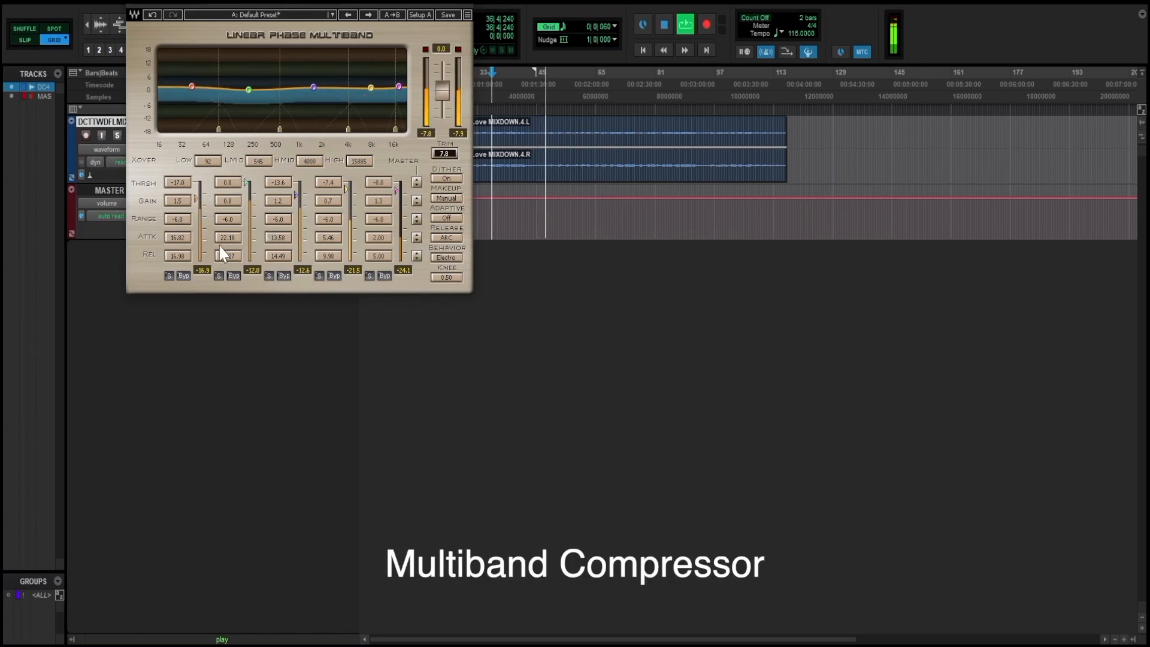
click(219, 276)
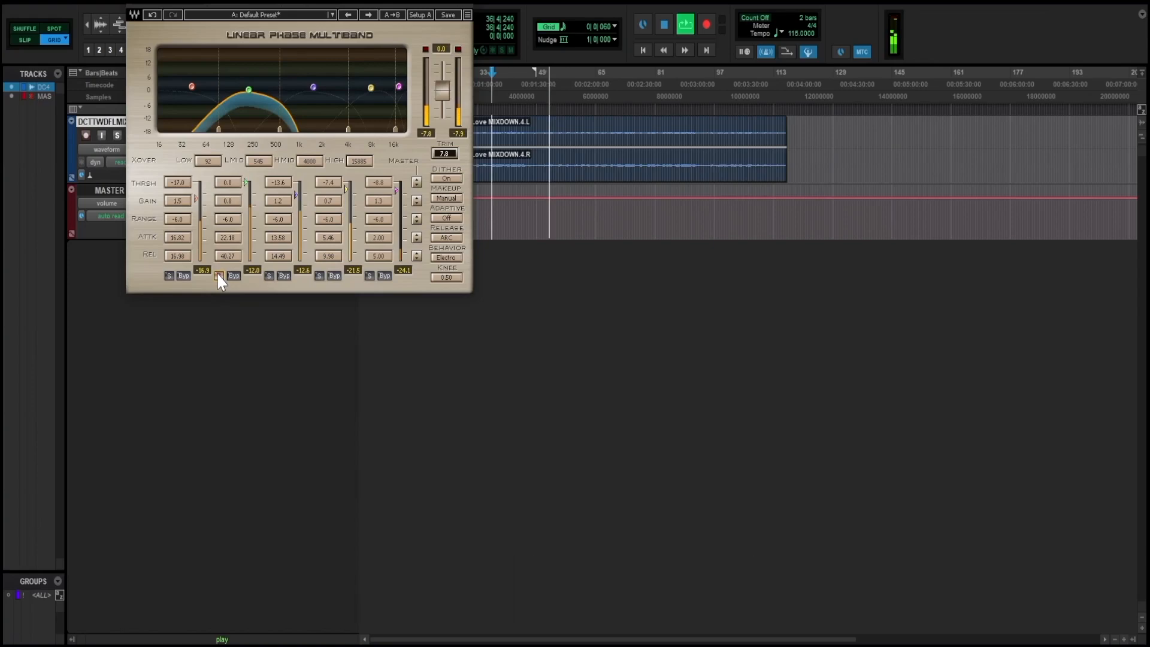
click(219, 277)
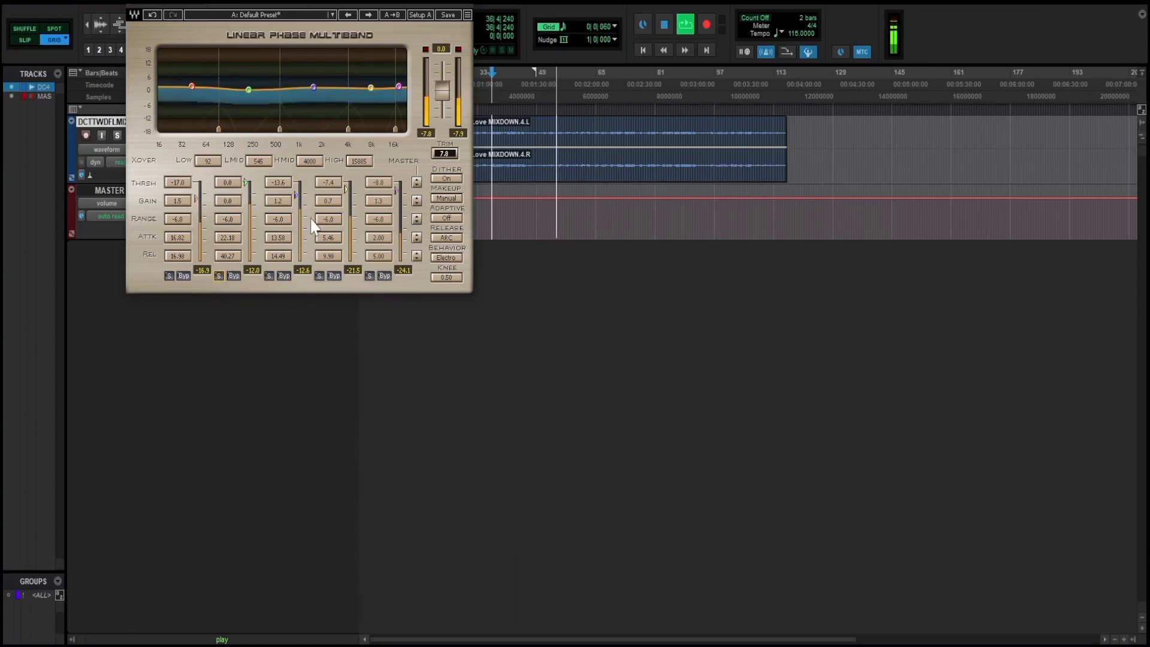
Audition the Linear Phase Multiband's third and fourth bands in solo, return to the full mix and close the plug-in
click(269, 276)
click(319, 277)
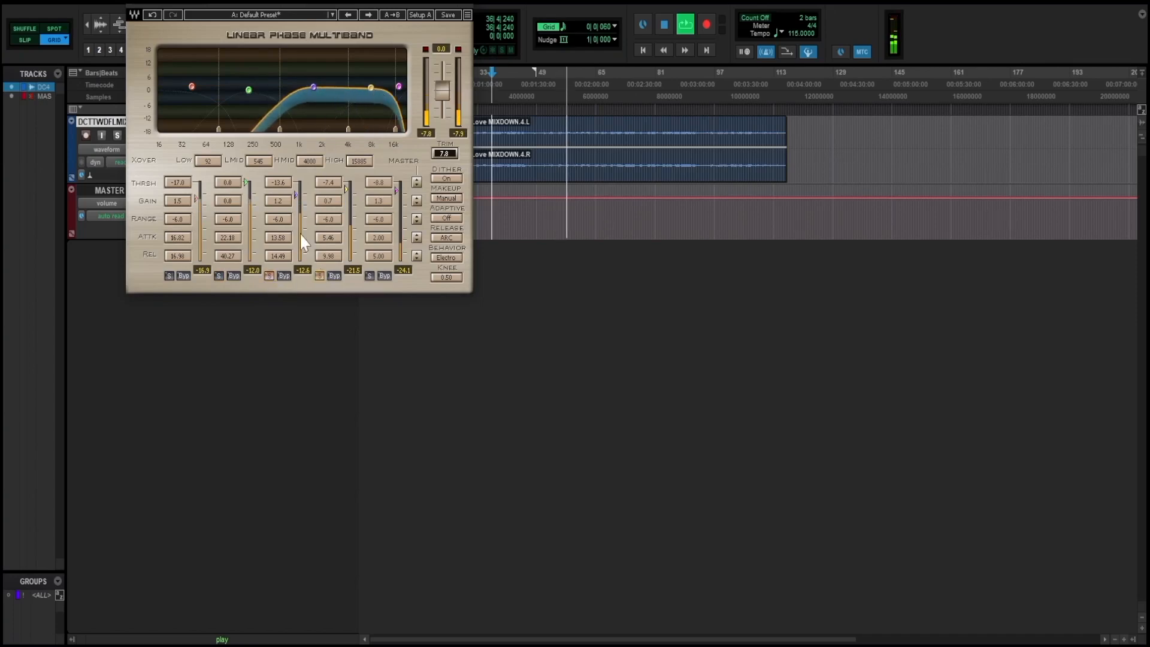
click(269, 275)
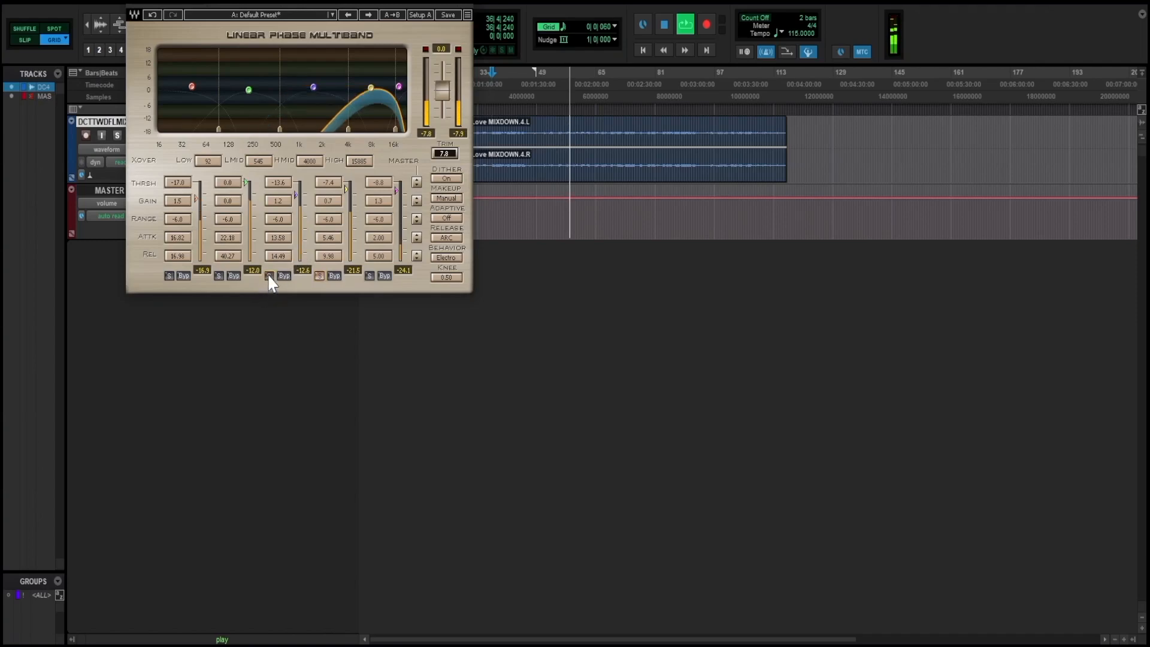
click(320, 277)
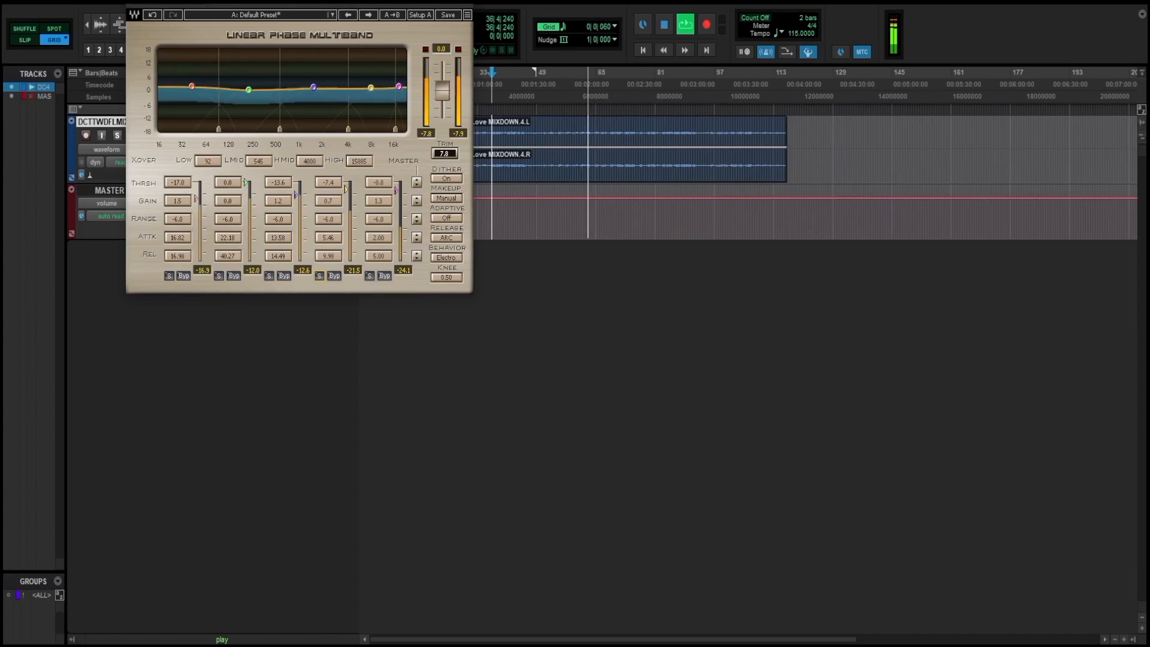
click(132, 2)
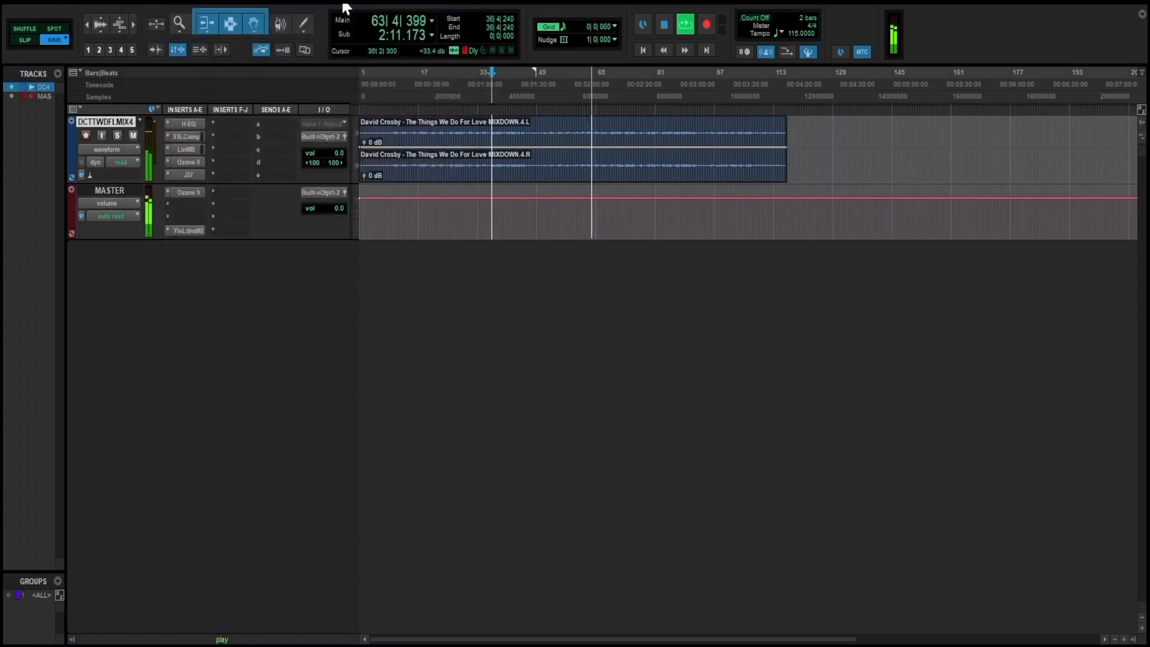
Open Ozone 9 on the mixdown track and audition Imager bands 1, 2 and 3 in solo, one at a time
click(196, 161)
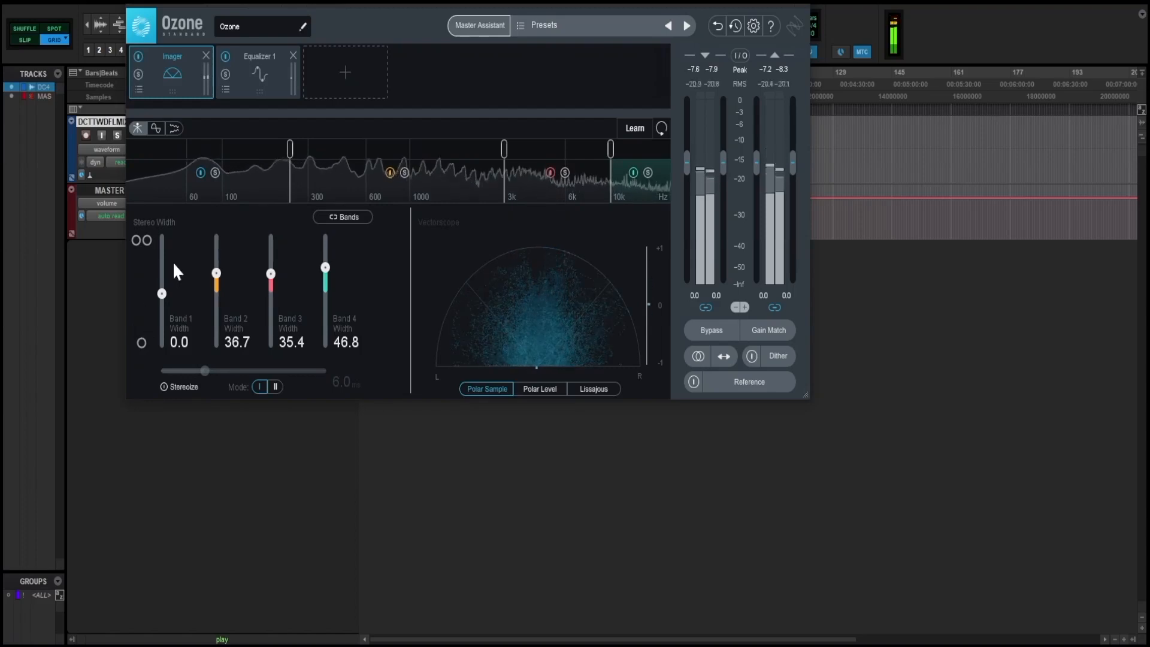
click(216, 173)
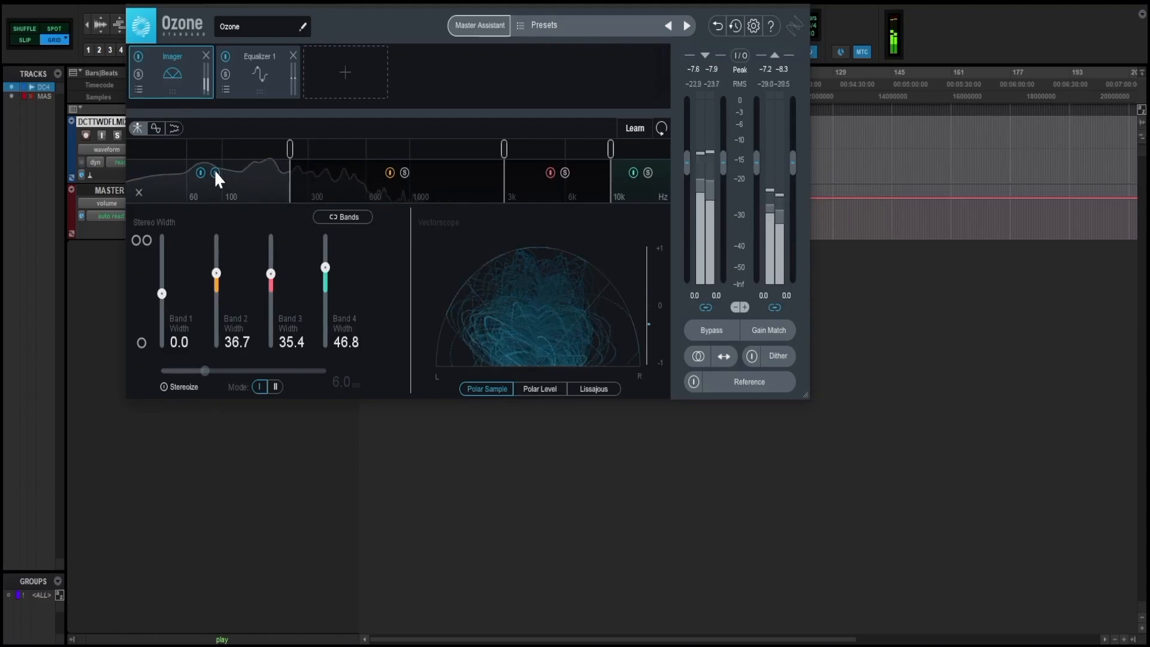
click(215, 172)
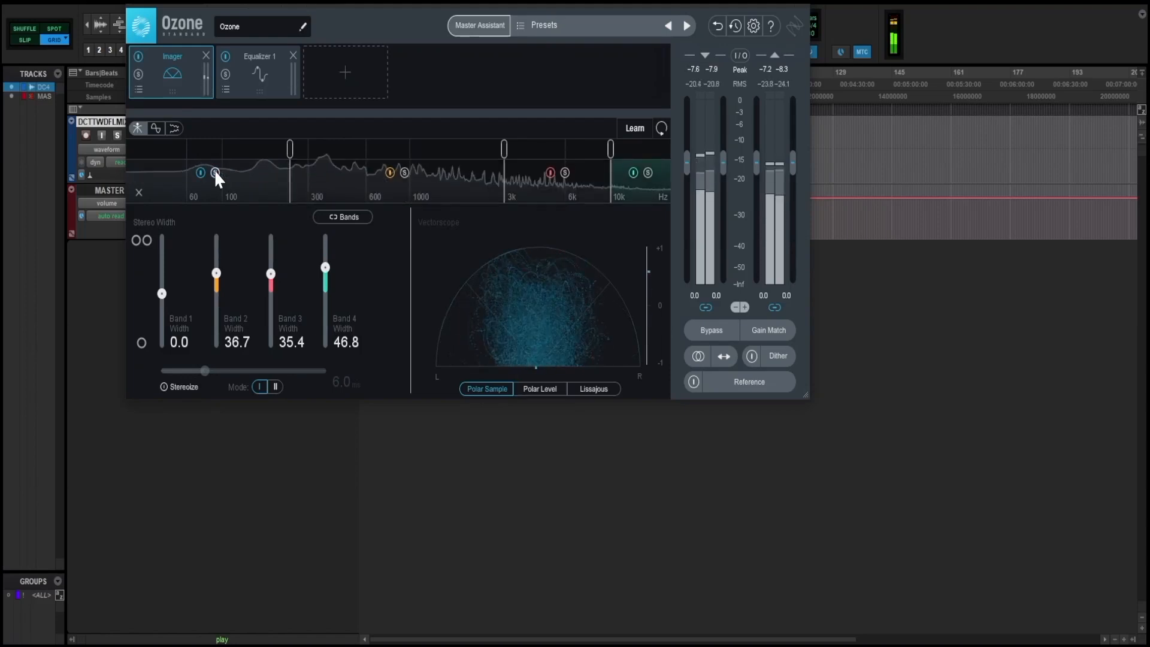
click(405, 173)
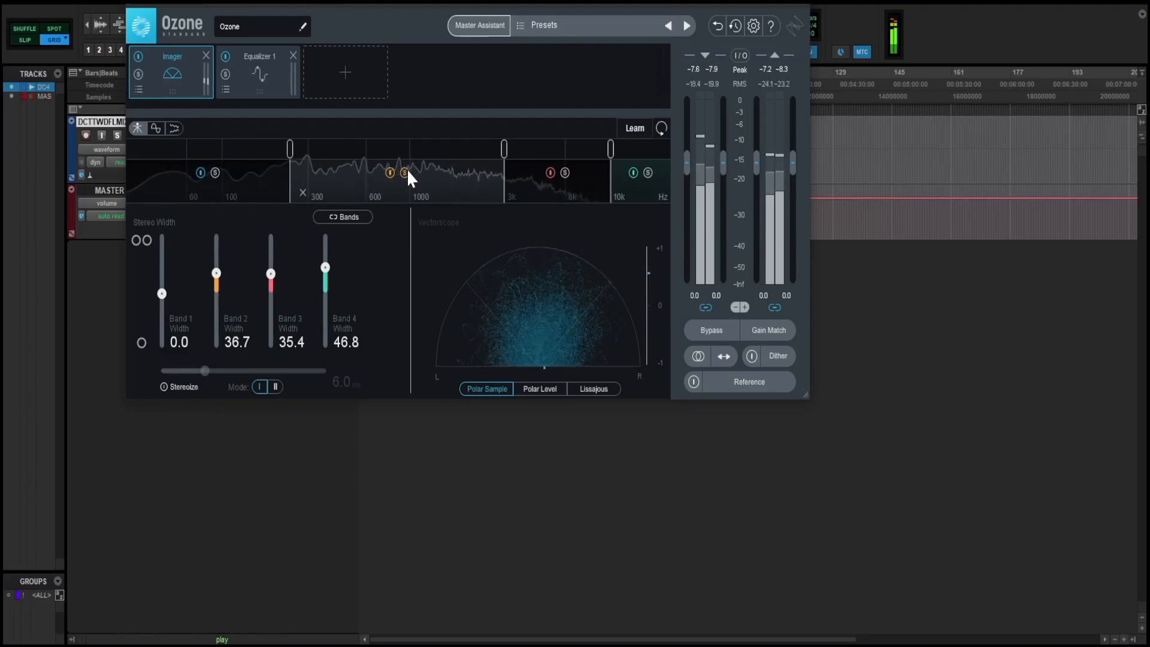
click(407, 170)
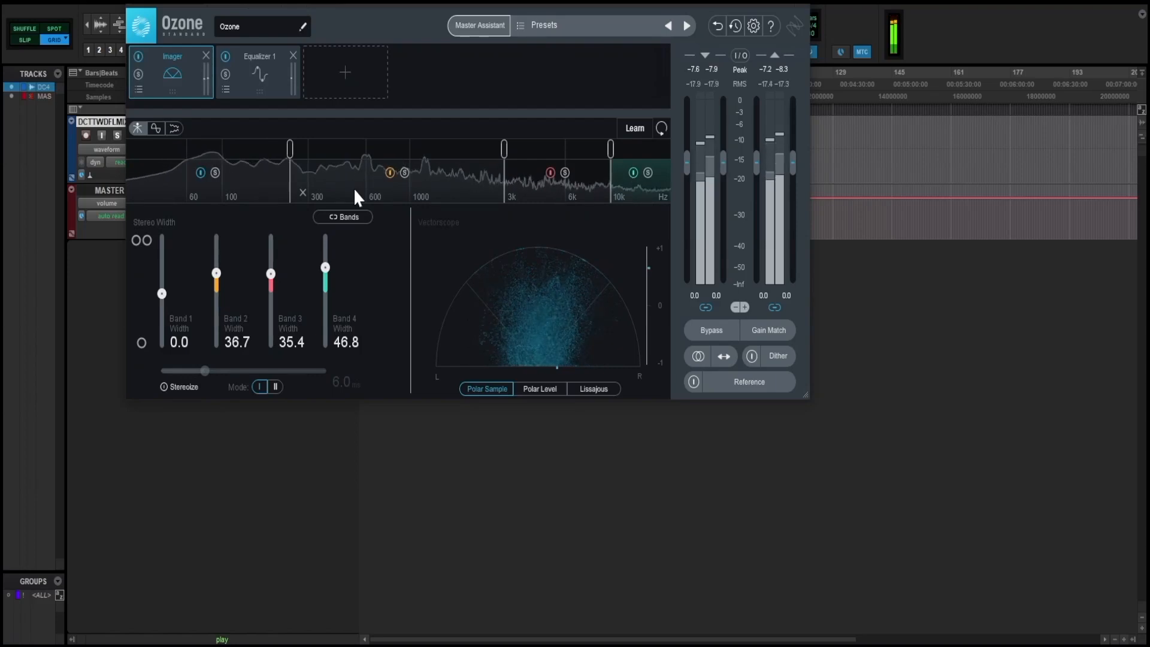
click(565, 173)
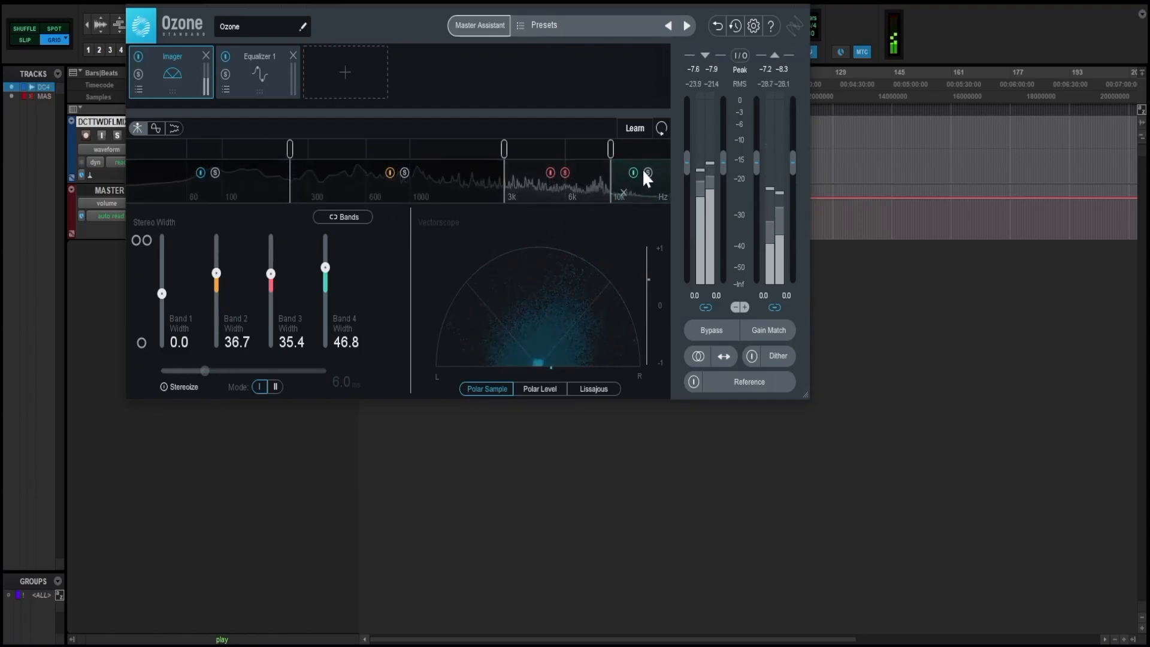
click(564, 172)
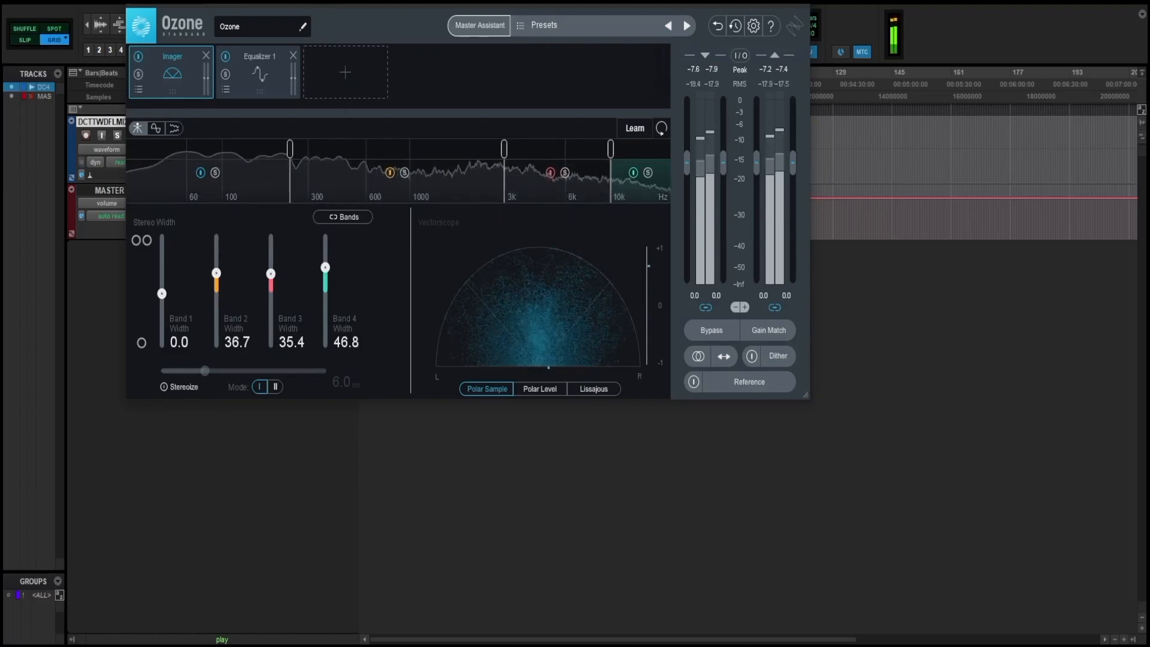
Compare the mix with Ozone bypassed and active twice, ending with the effect active
click(328, 2)
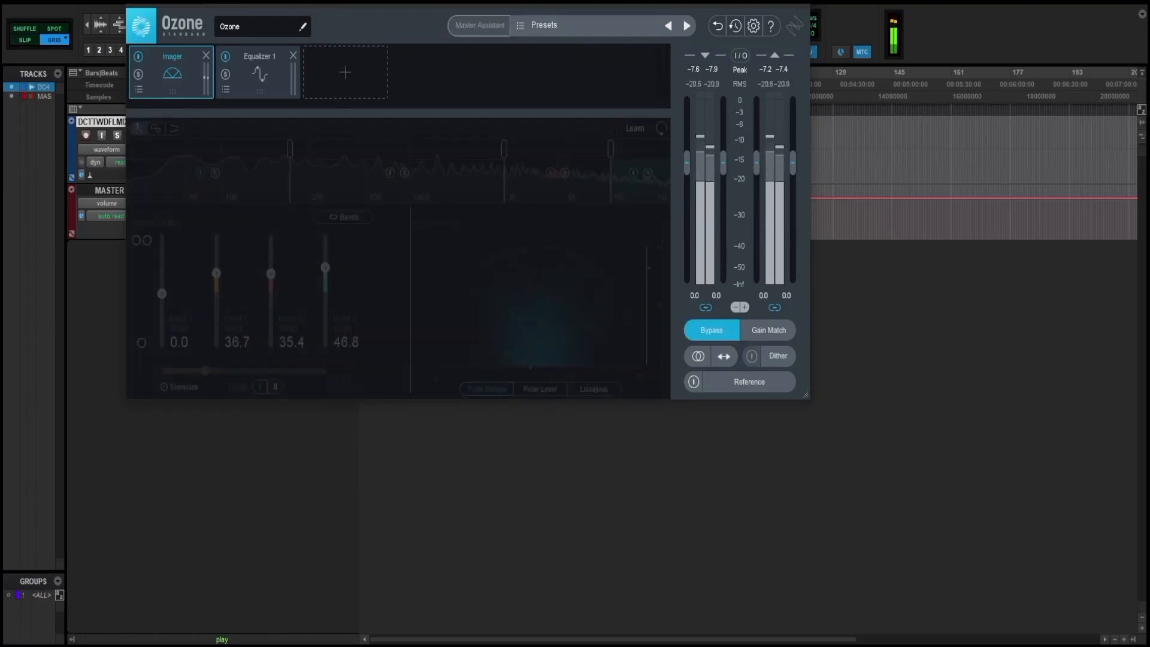
click(328, 2)
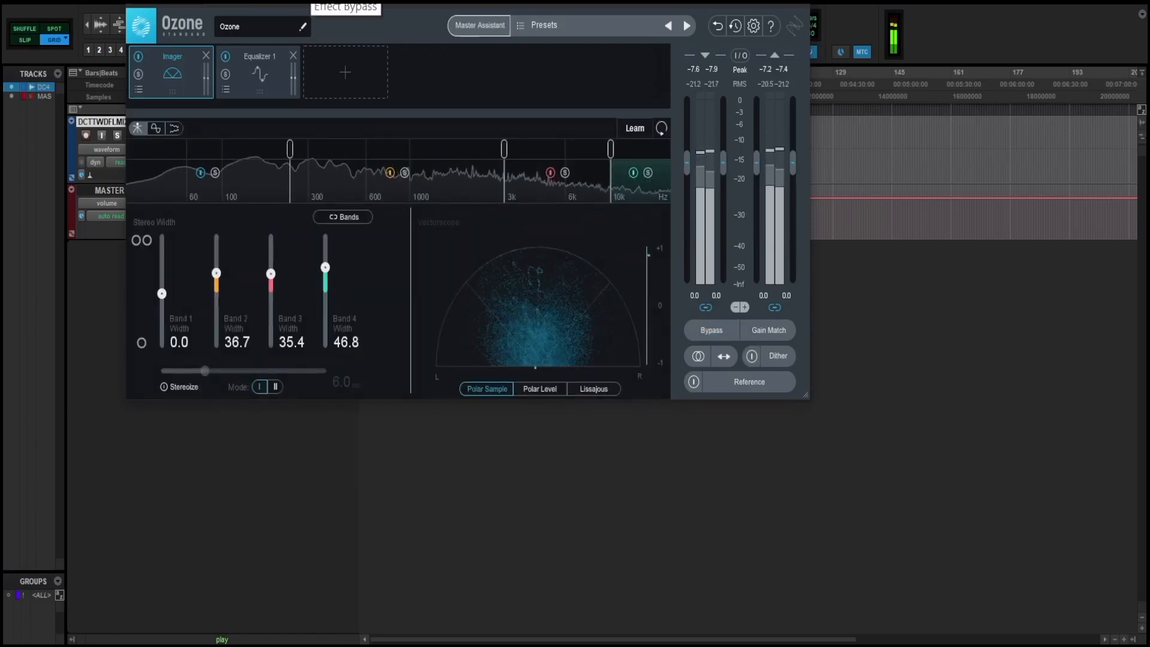
click(328, 2)
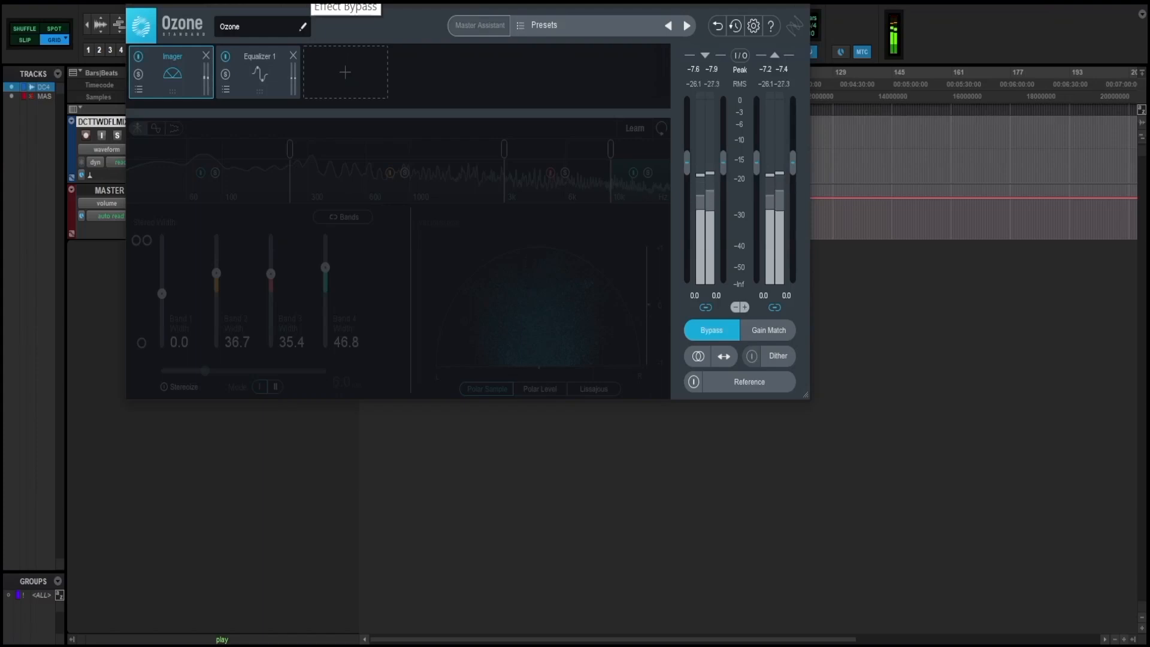
click(328, 2)
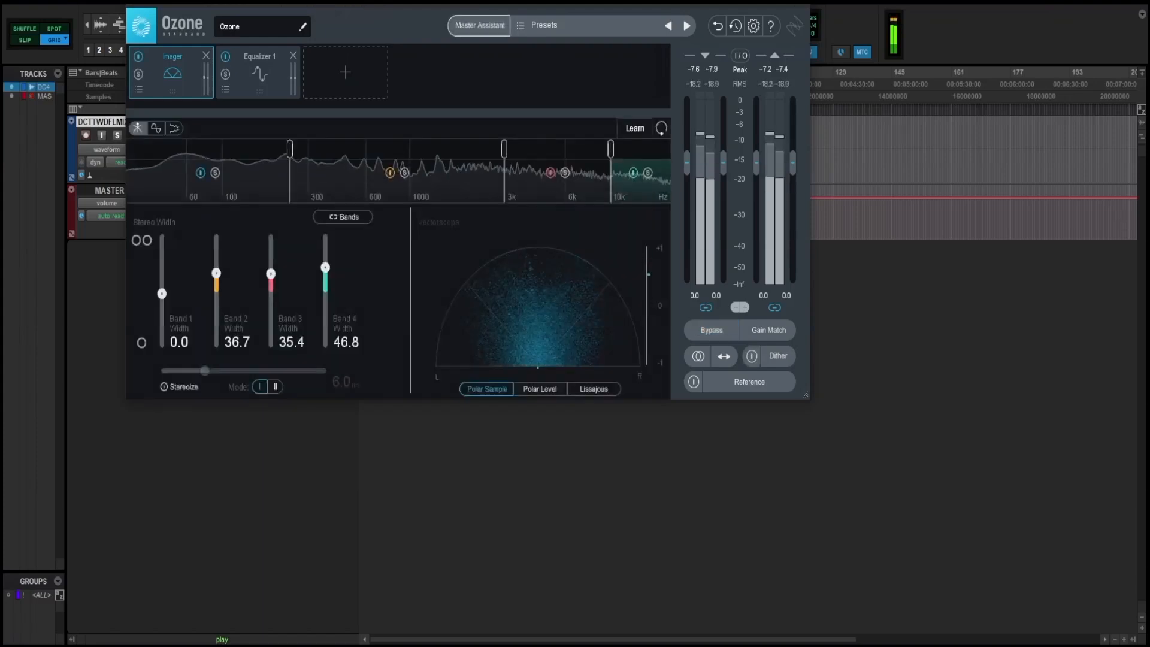
Open Ozone's Equalizer 1 and solo its 2554 Hz and 83 Hz bell bands in turn, ending in the full mix
click(262, 77)
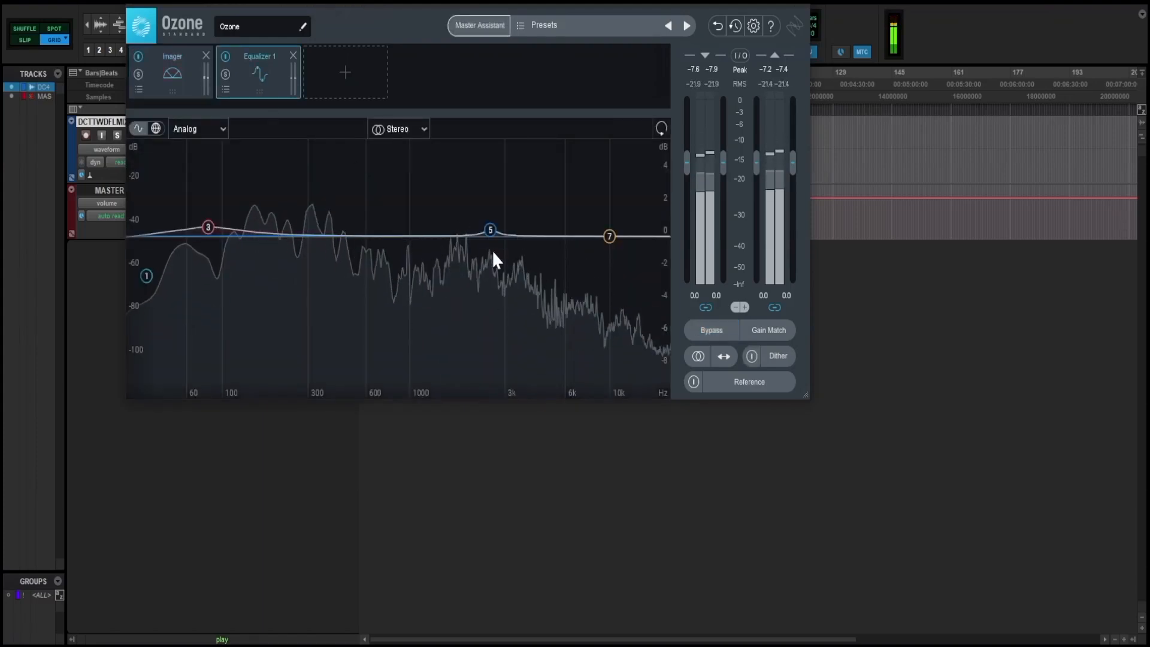
click(490, 230)
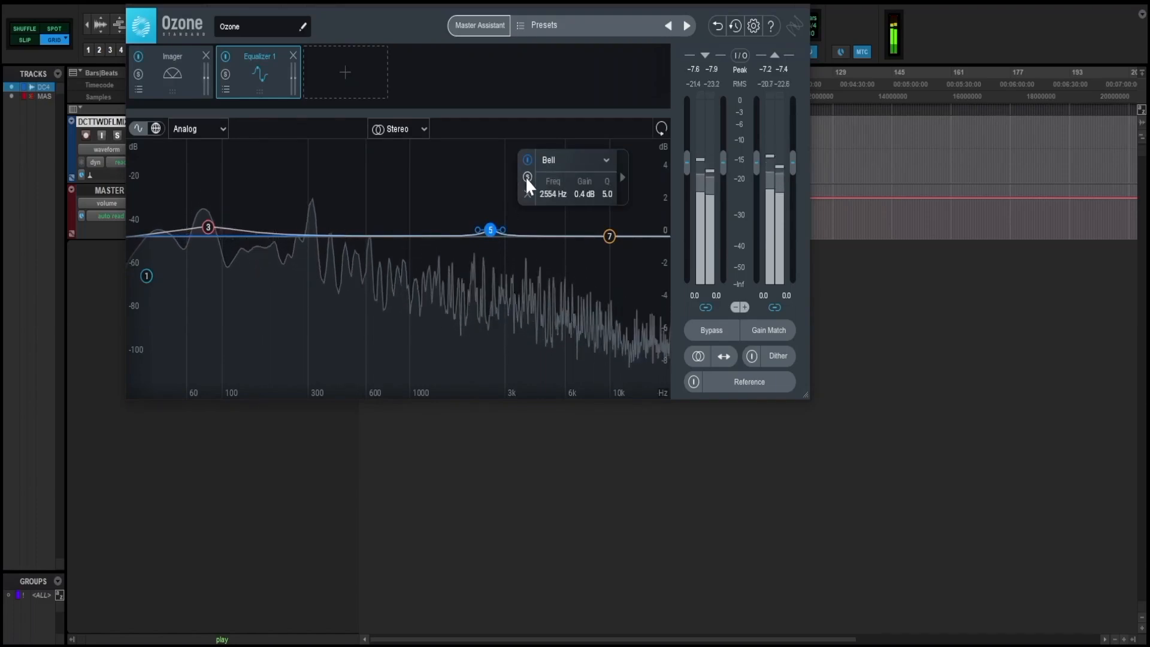
click(526, 177)
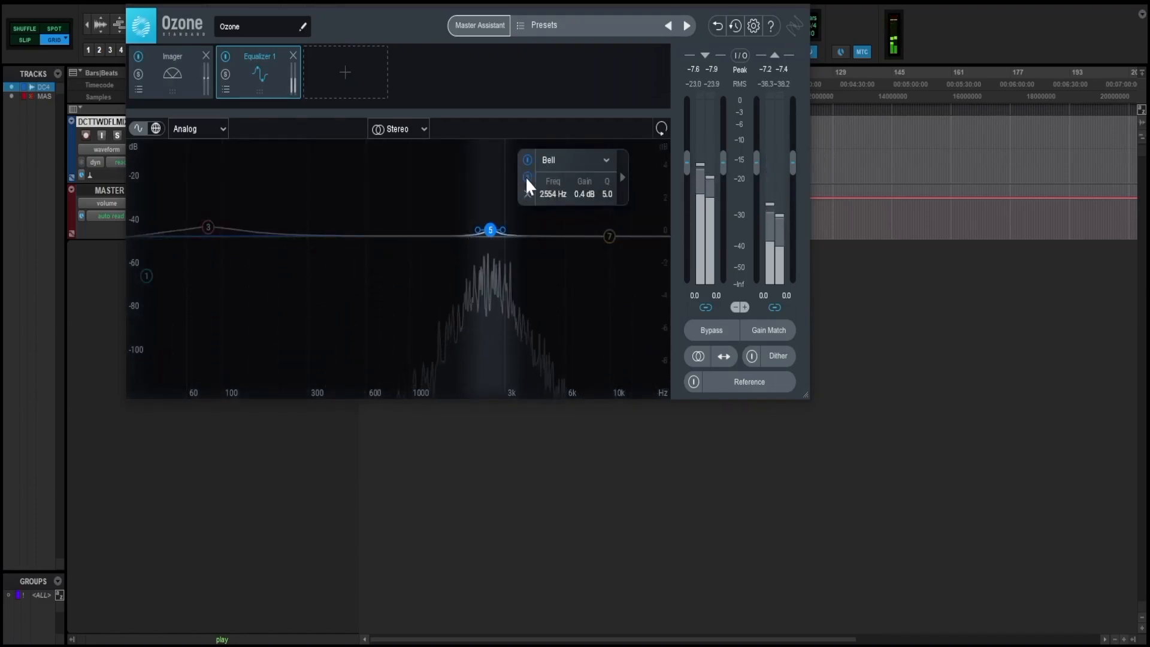
click(526, 177)
click(208, 228)
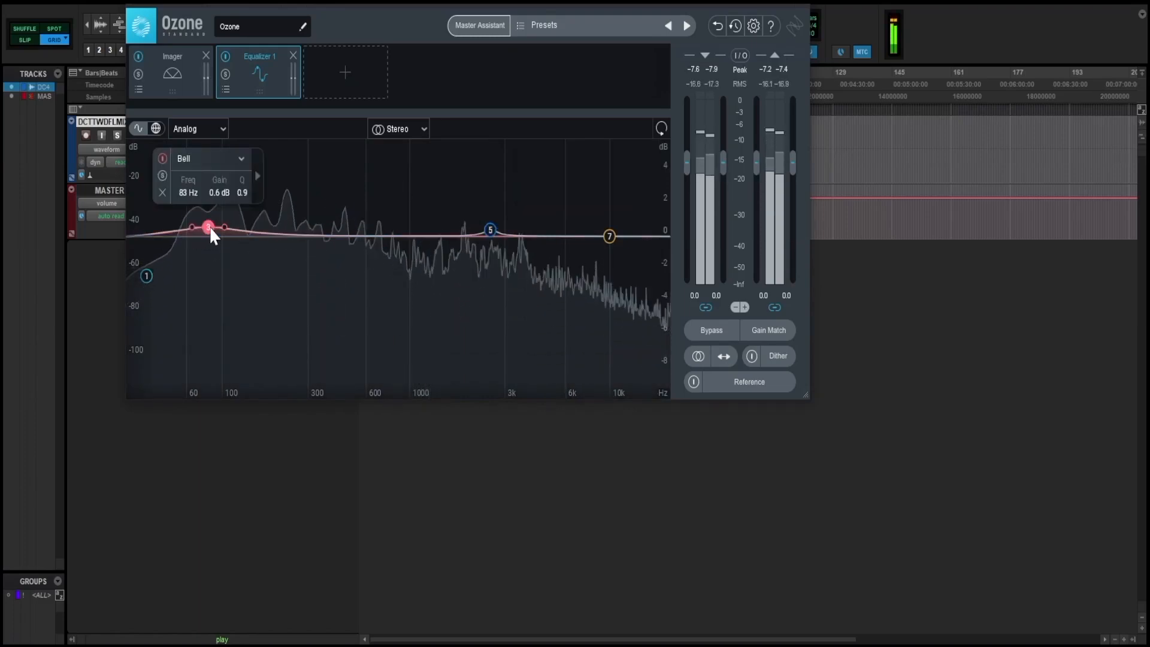
click(160, 176)
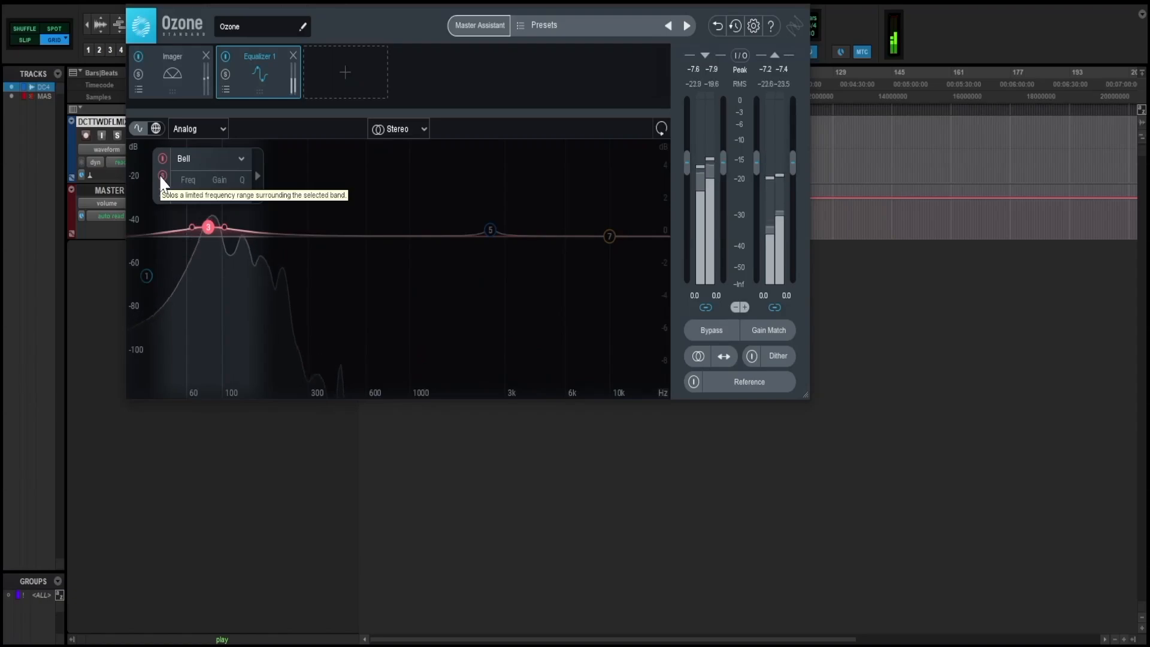
click(161, 175)
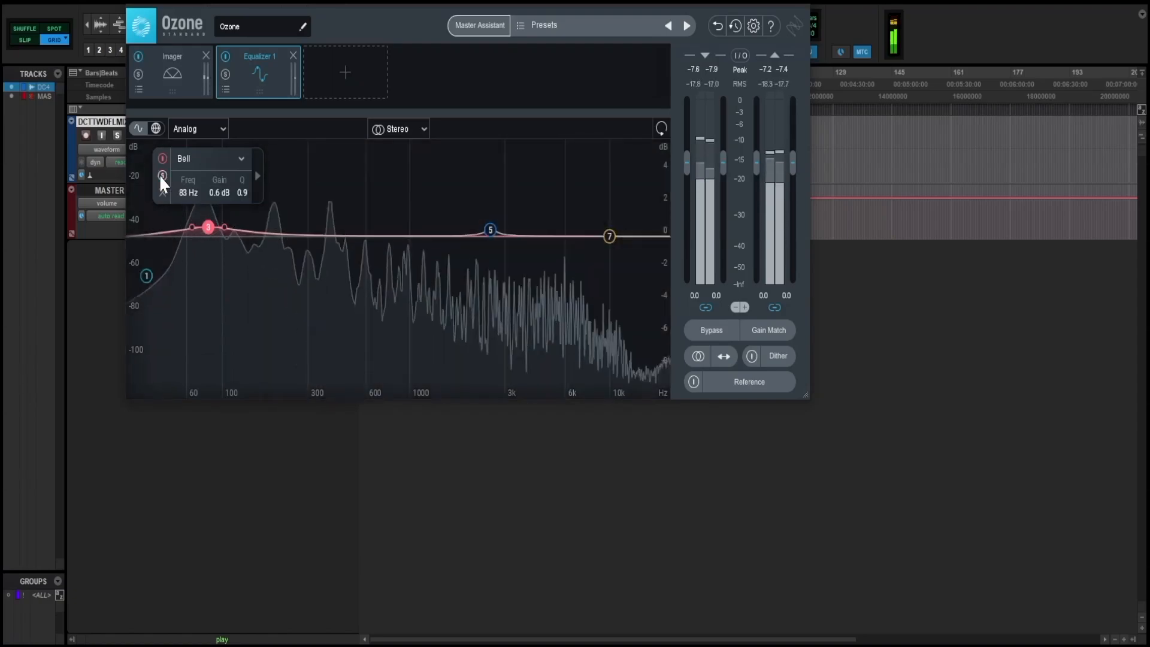
click(199, 88)
click(801, 3)
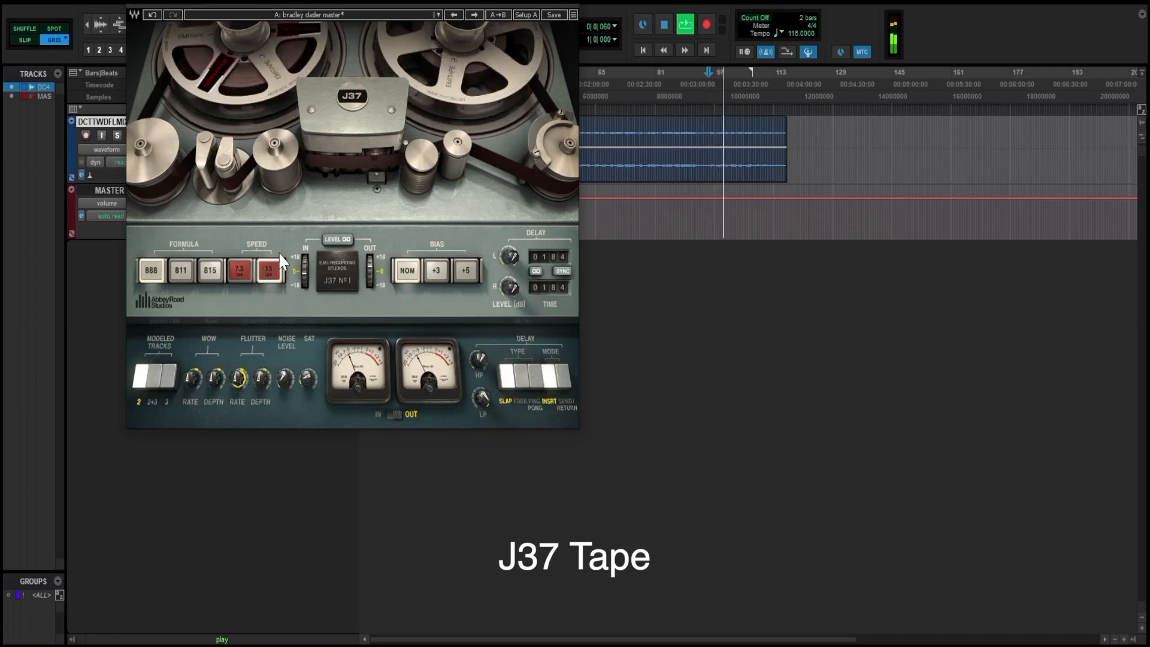
Compare the J37 Tape's 7.5 and 15 ips speeds and its 811, 815 and 888 formulas, ending on 15 ips and 888
click(243, 270)
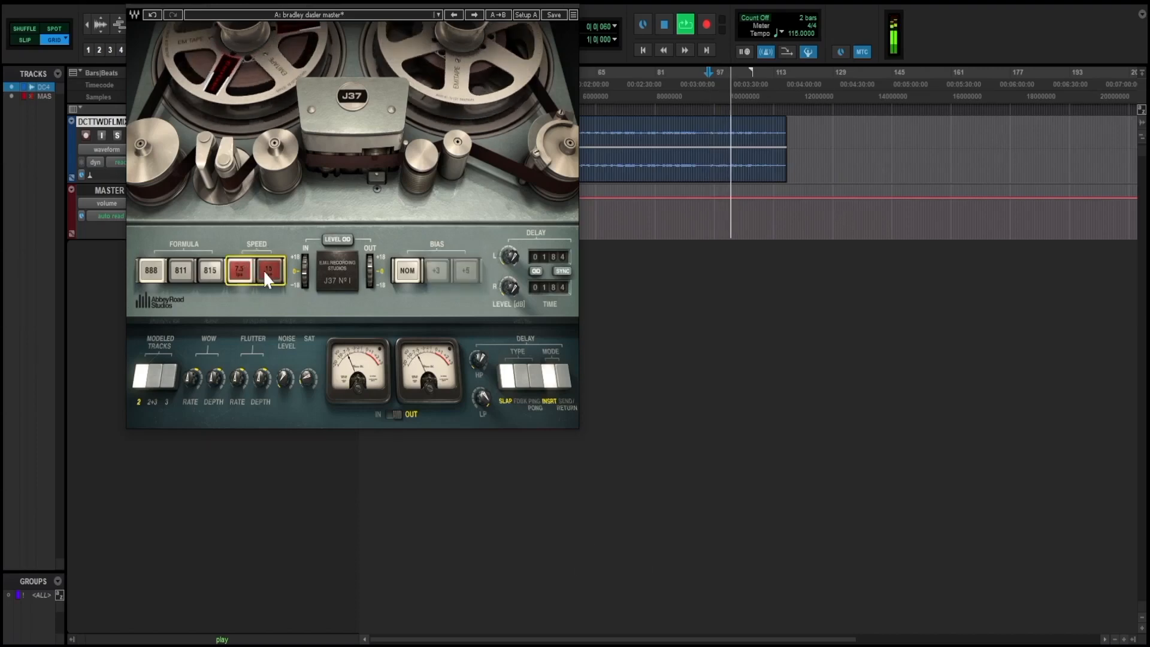
click(266, 274)
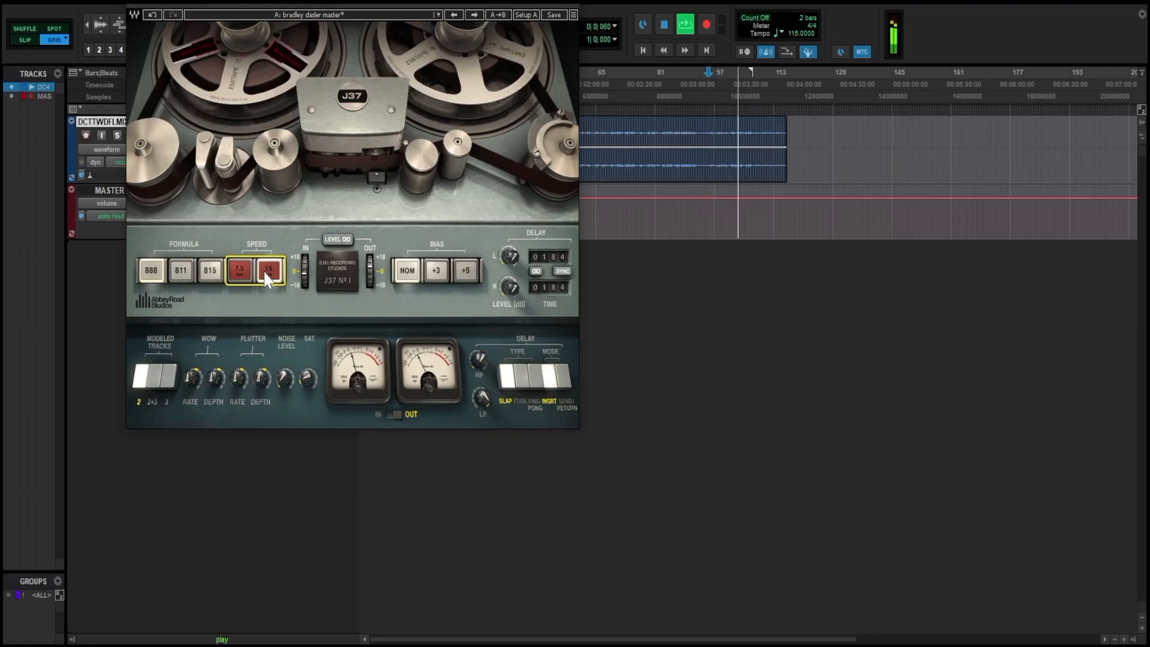
click(192, 277)
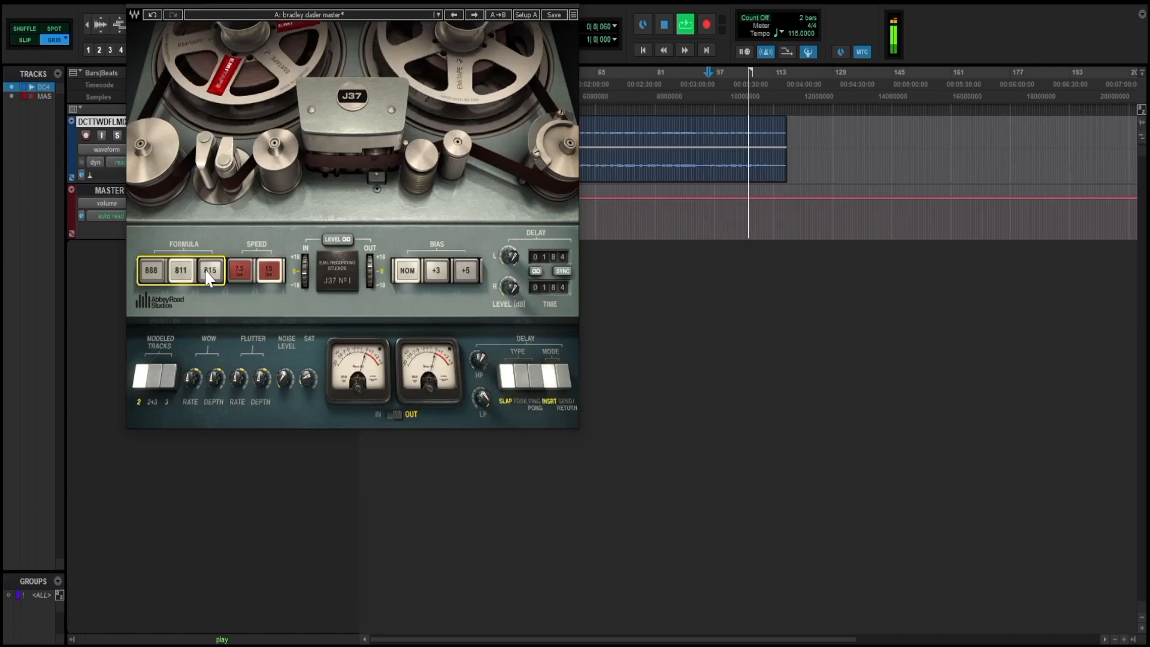
click(208, 275)
click(152, 274)
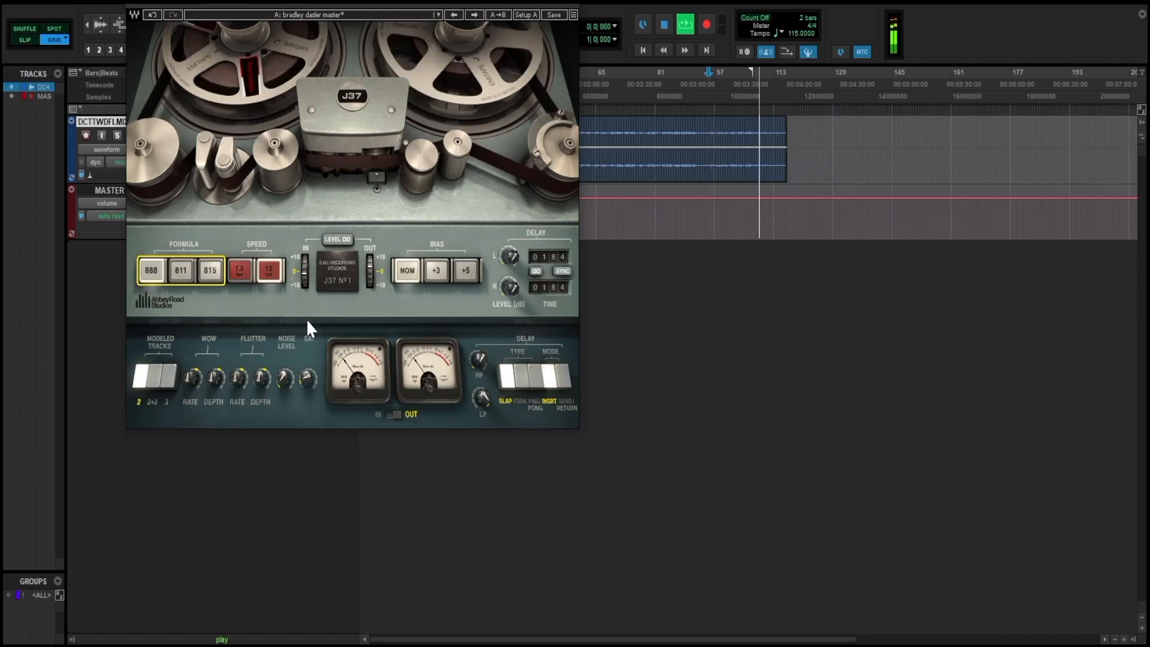
key(super+w)
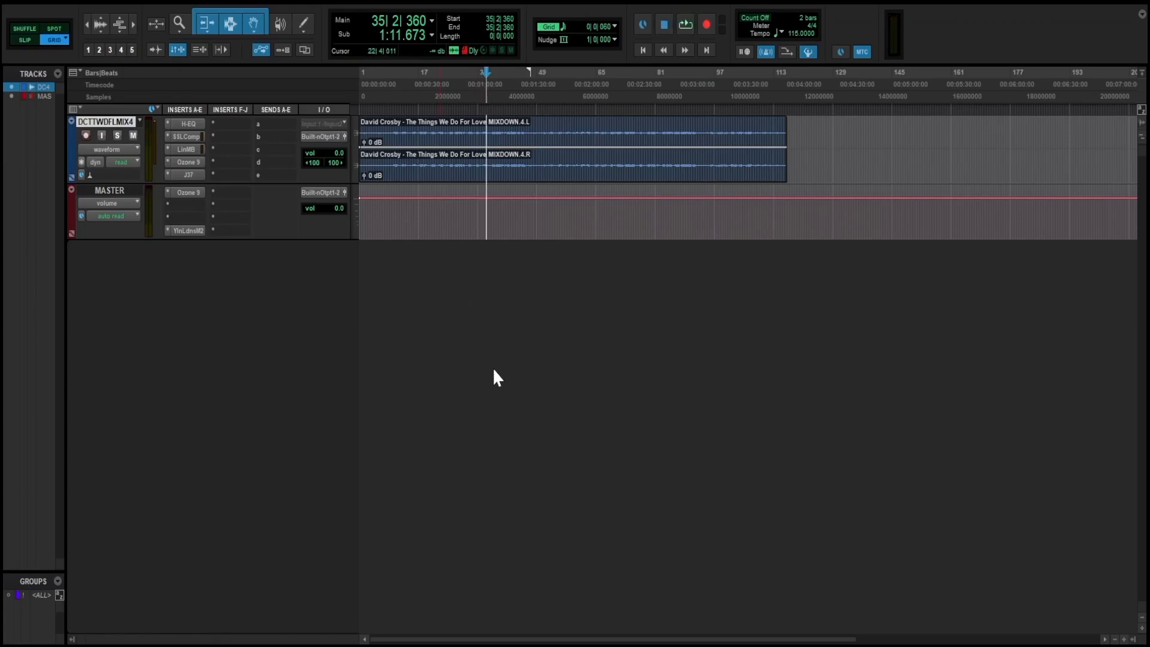
Play the song, open Ozone on the MASTER track, set the Maximizer's threshold to -11.4 dB and demonstrate its Ceiling and Character controls
key(space)
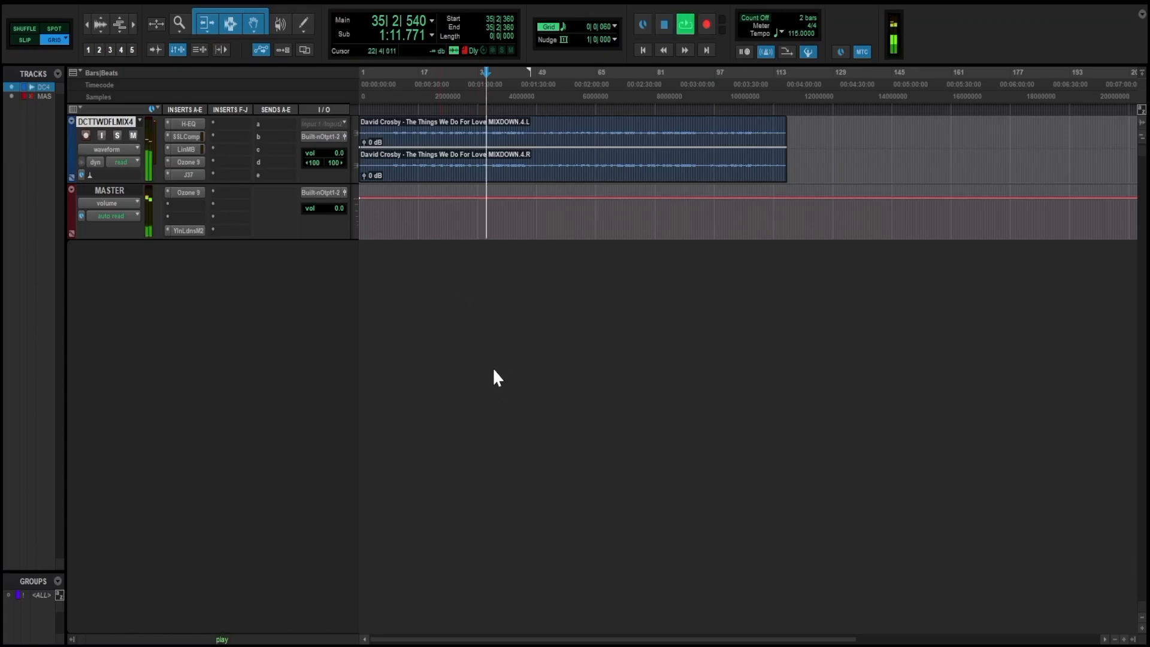
click(187, 192)
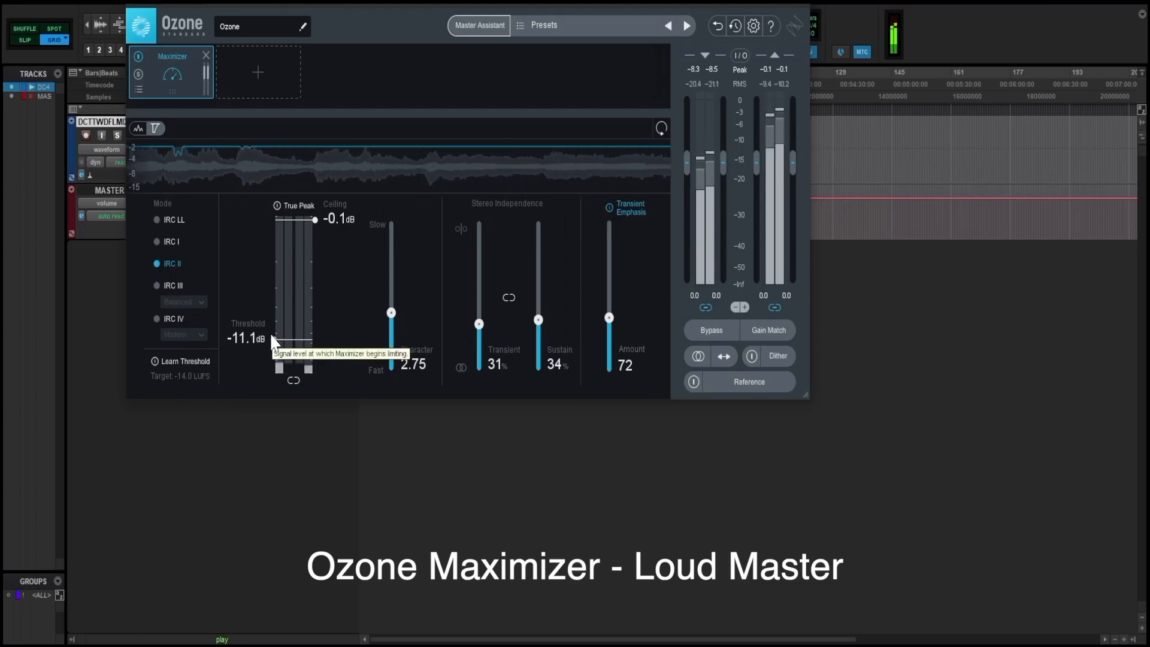
drag(273, 337, 275, 338)
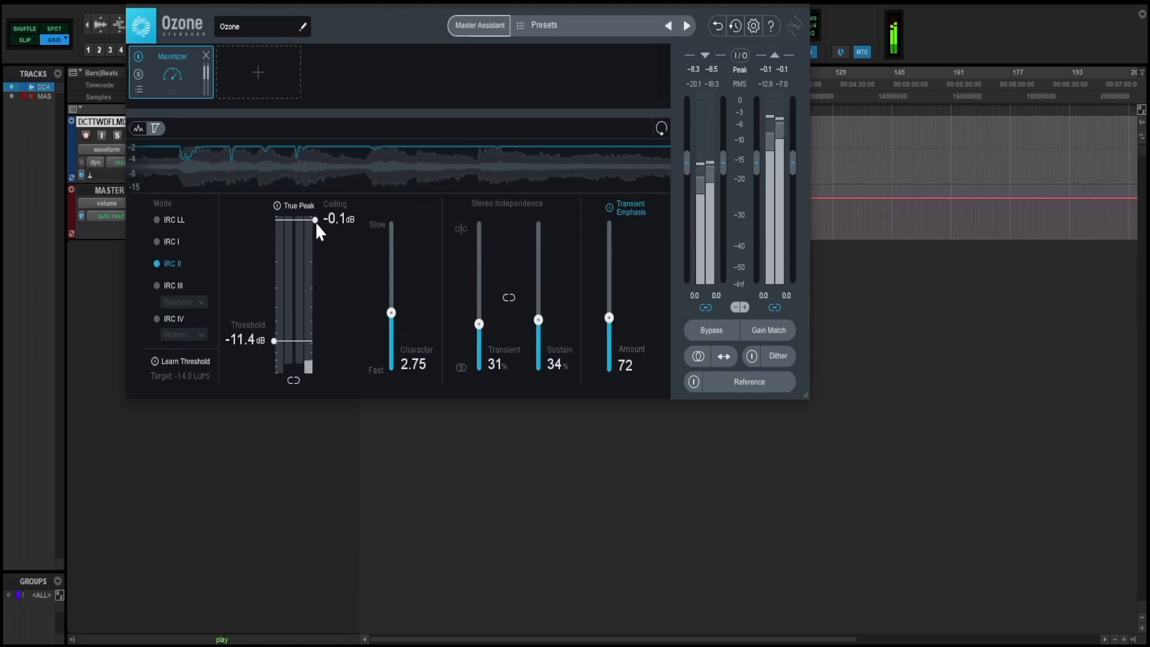
drag(313, 226, 316, 225)
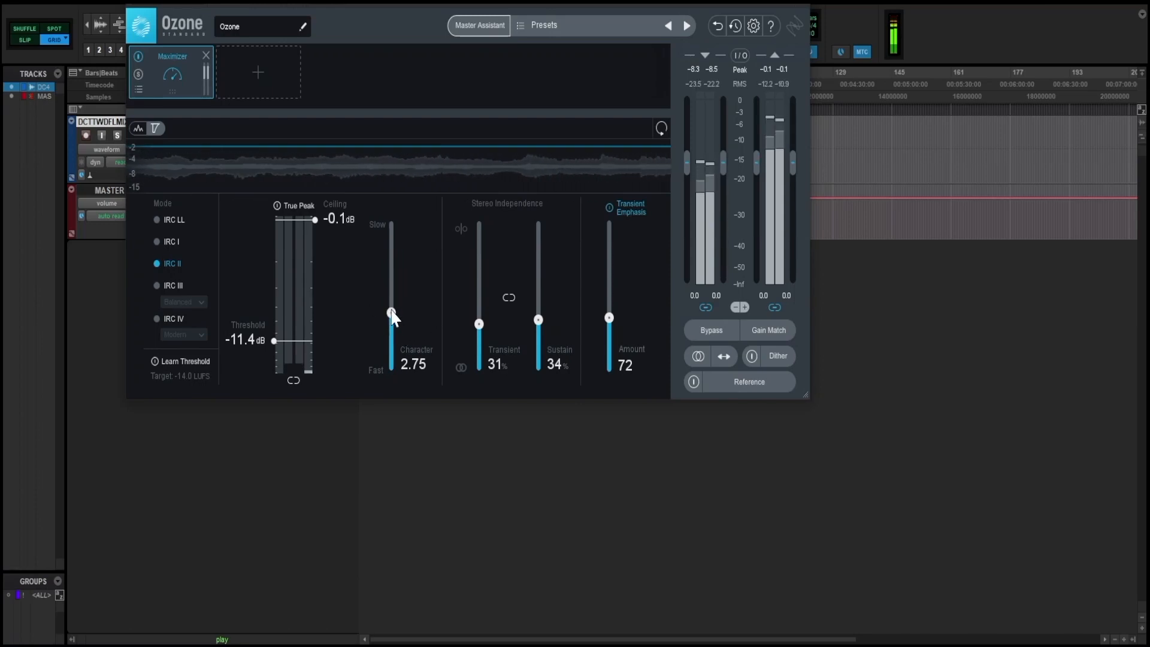
mouse_move(391, 313)
mouse_down()
mouse_move(392, 244)
mouse_move(392, 315)
mouse_up()
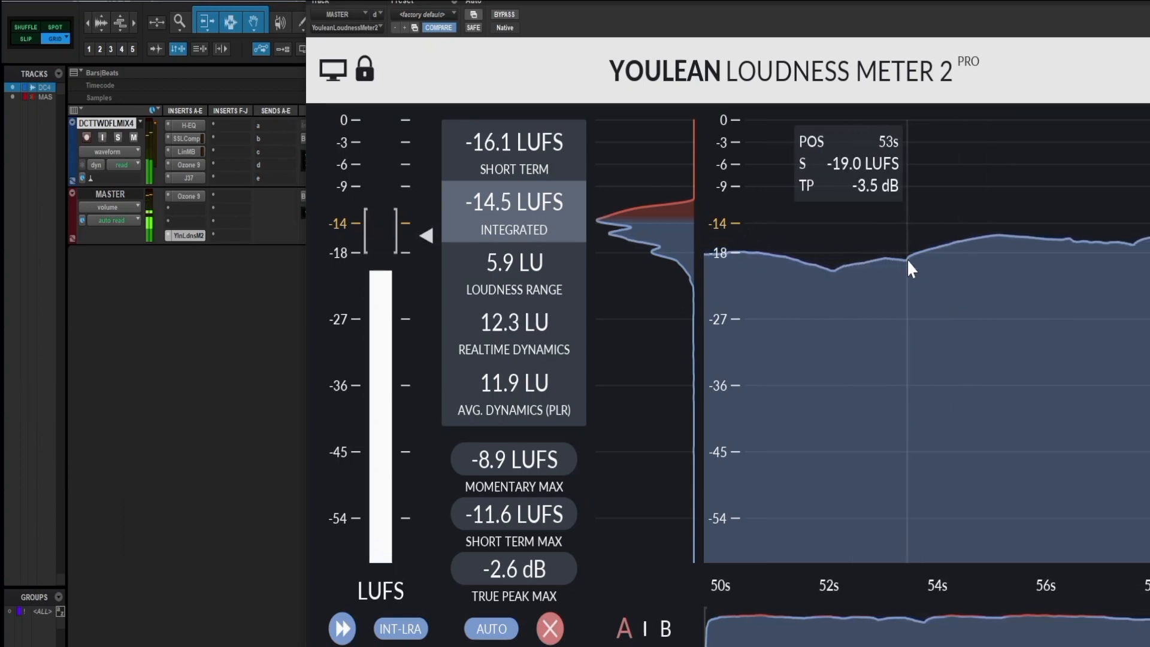
Compare the song's loudness against the Youlean meter's Apple Music, Tidal, Deezer and Spotify presets, and clear the measurement
drag(673, 1, 665, 0)
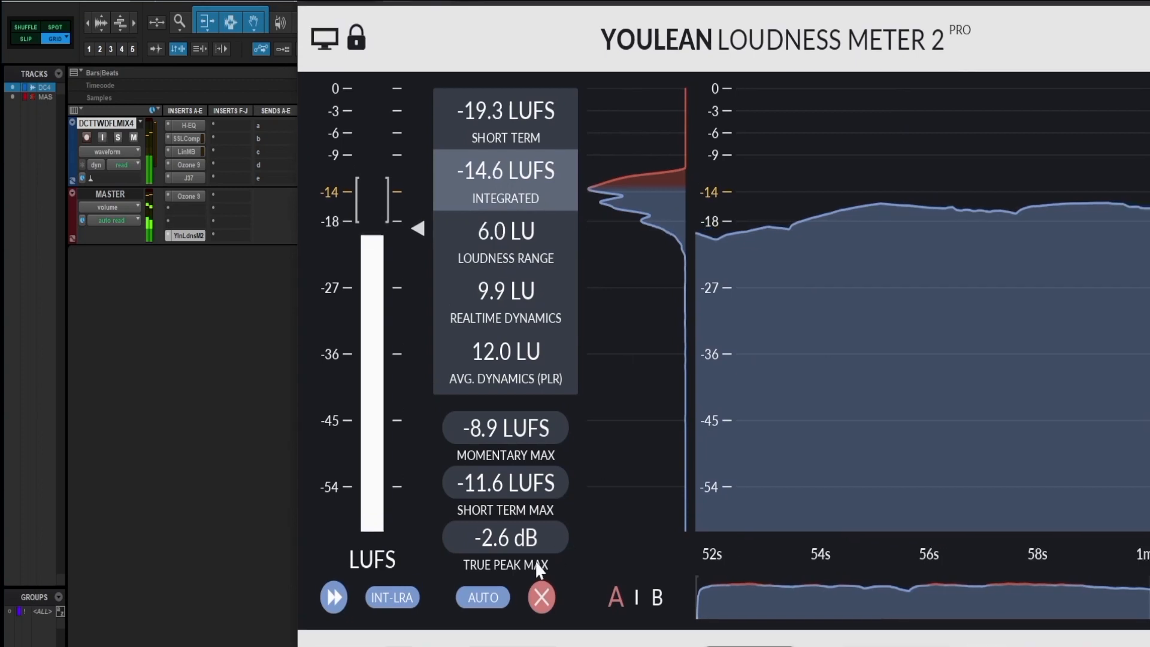
click(522, 646)
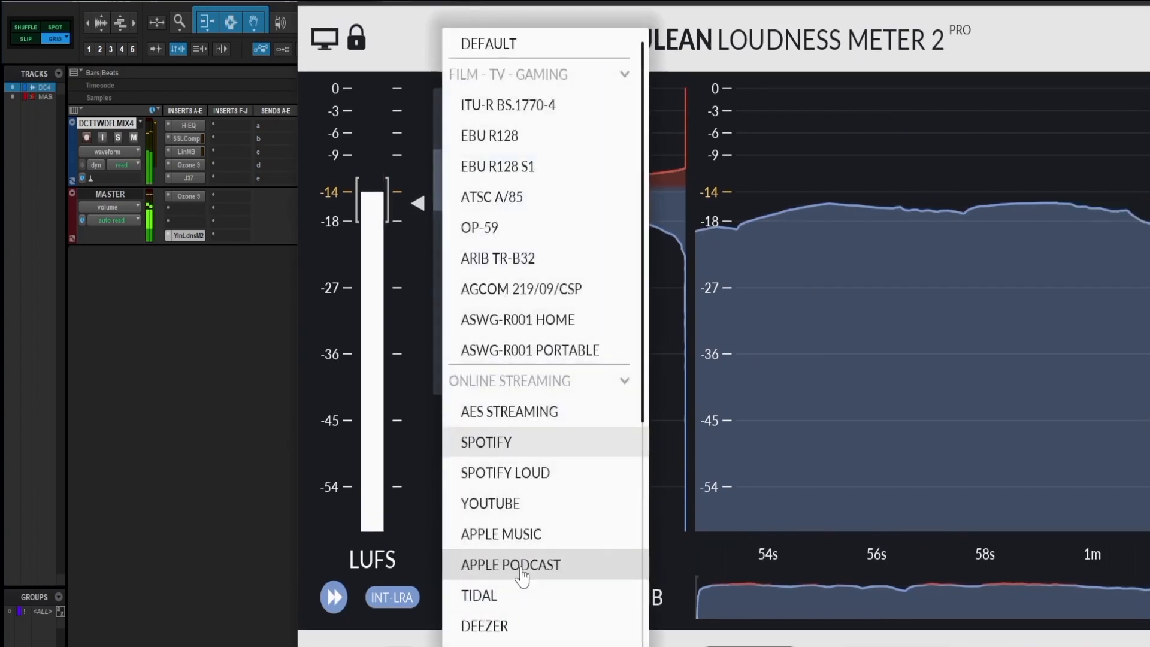
click(514, 535)
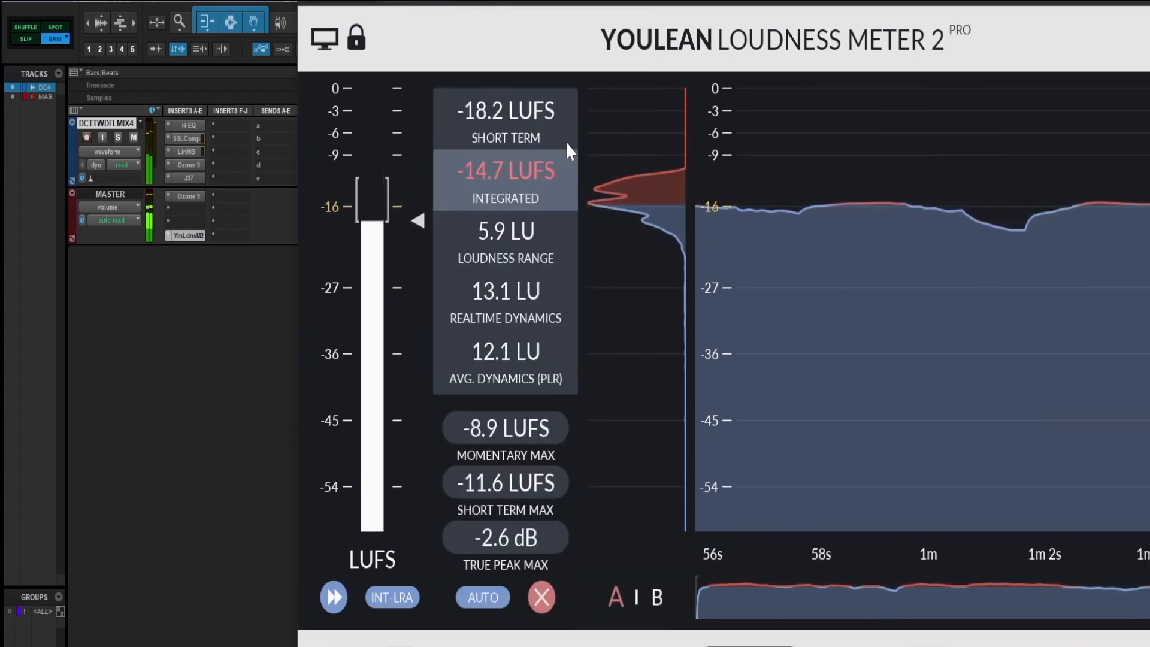
click(523, 644)
click(526, 593)
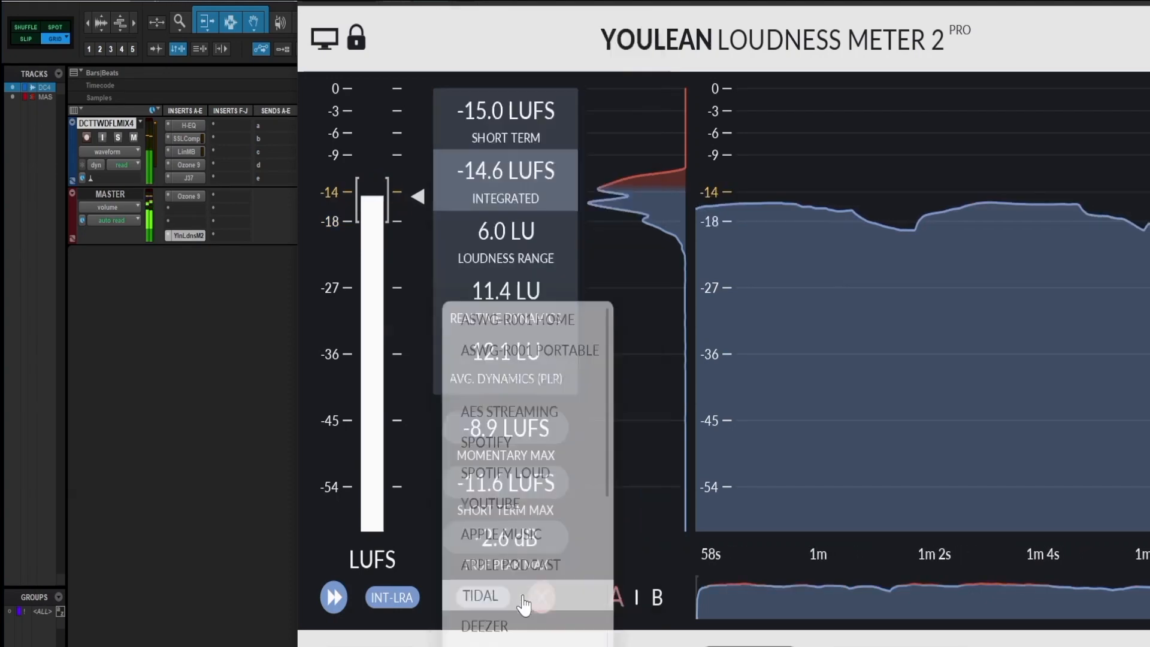
click(506, 639)
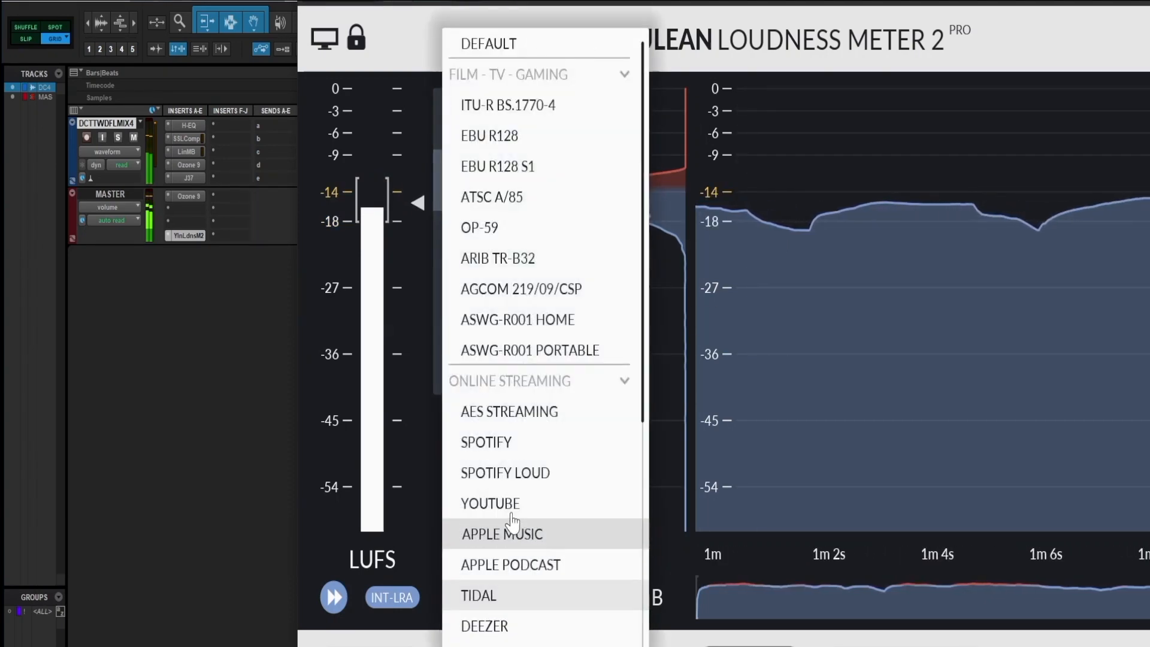
click(507, 624)
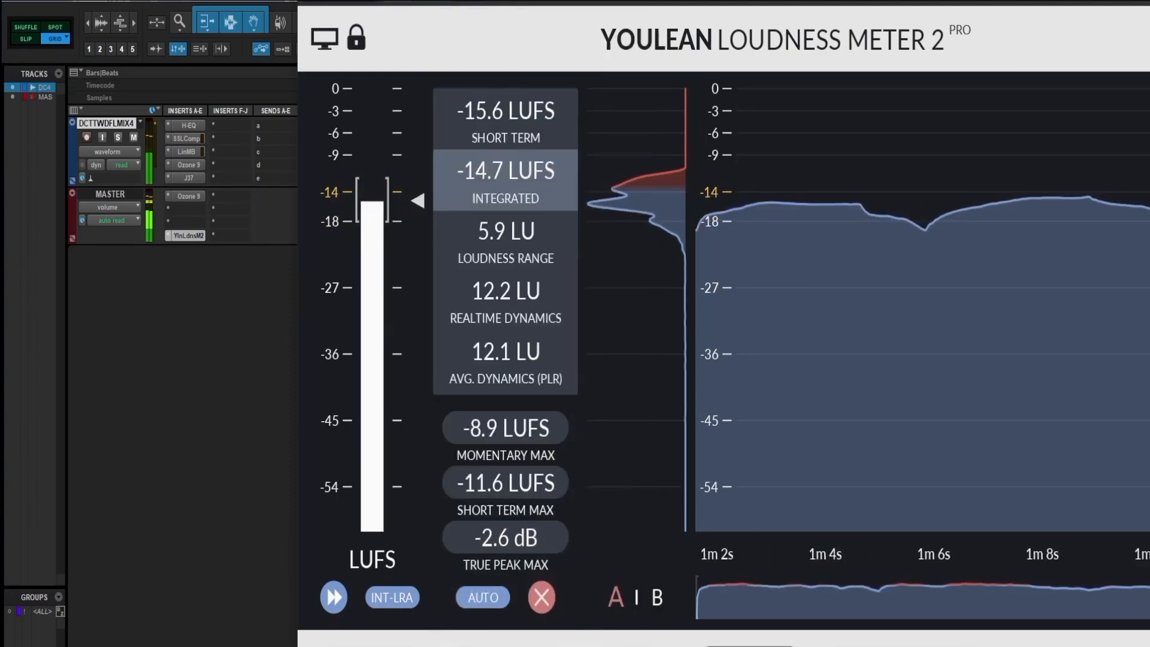
click(517, 640)
click(518, 444)
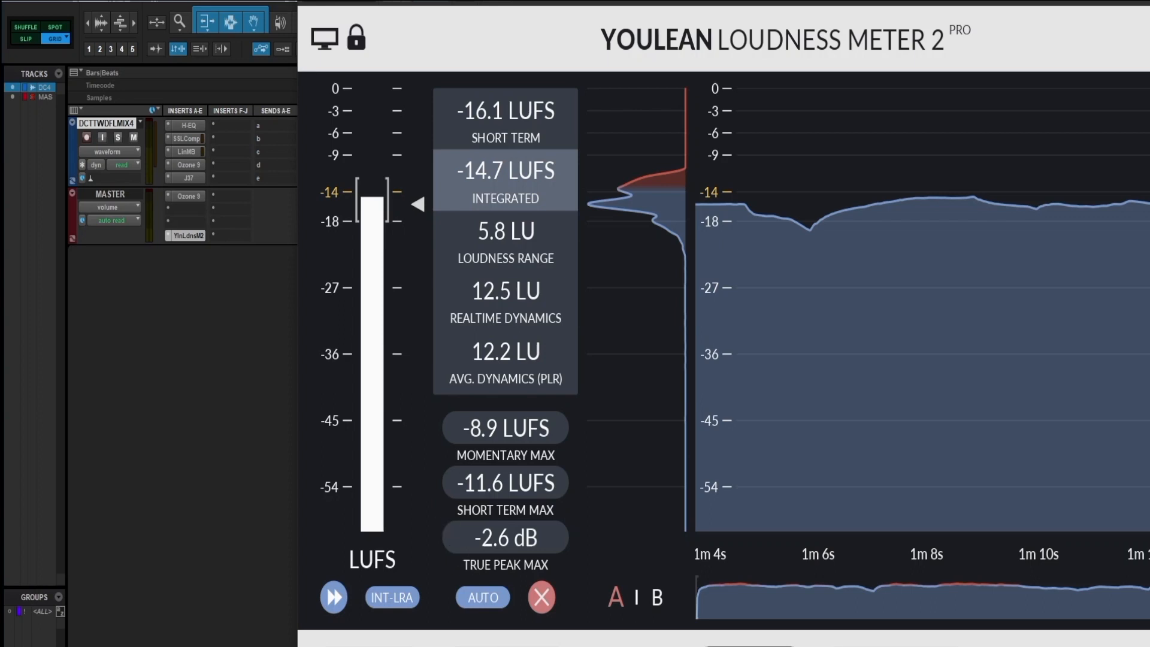
click(542, 597)
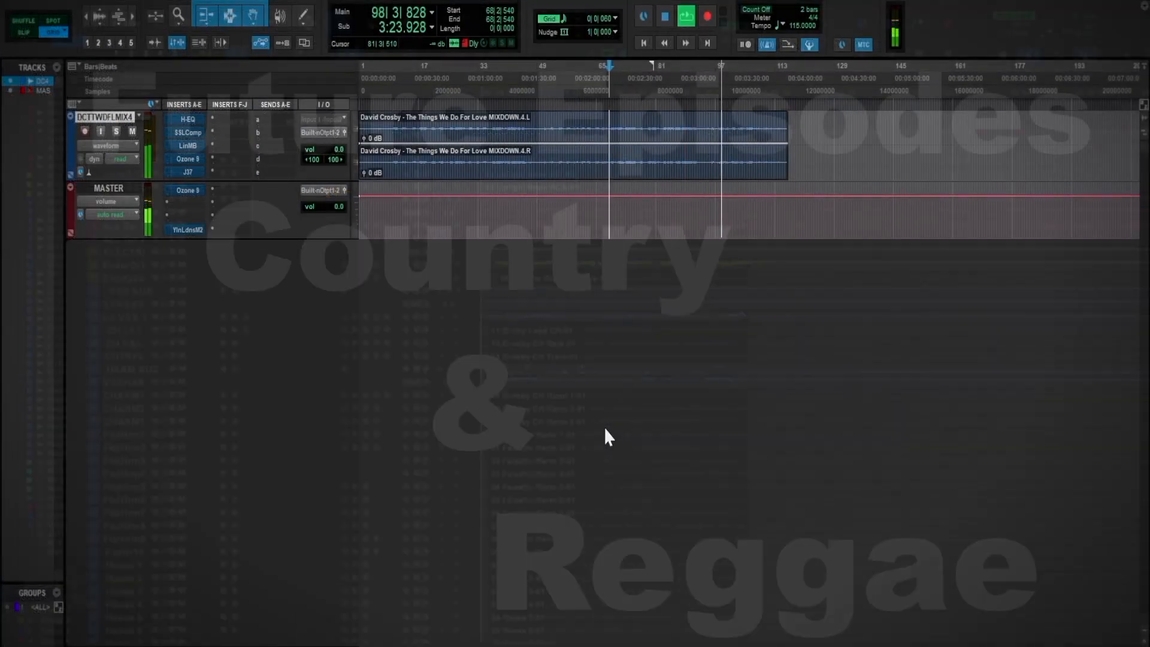